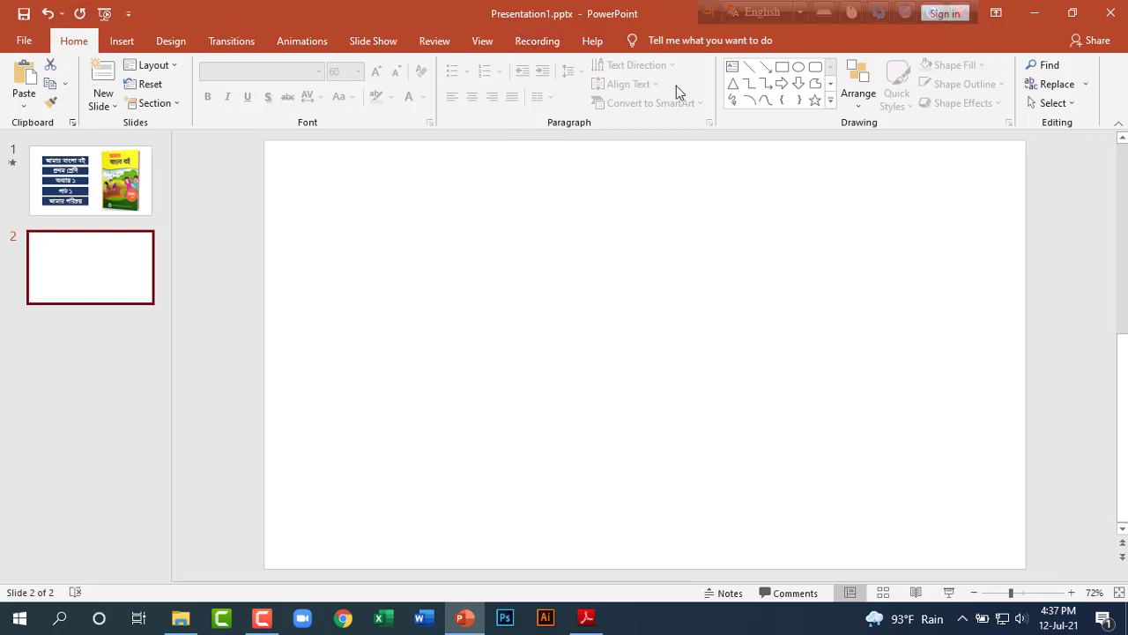
# Select the পাঠ ১ and আমার পরিচয় navy boxes on slide 1 for copying.
pyautogui.click(128, 178)
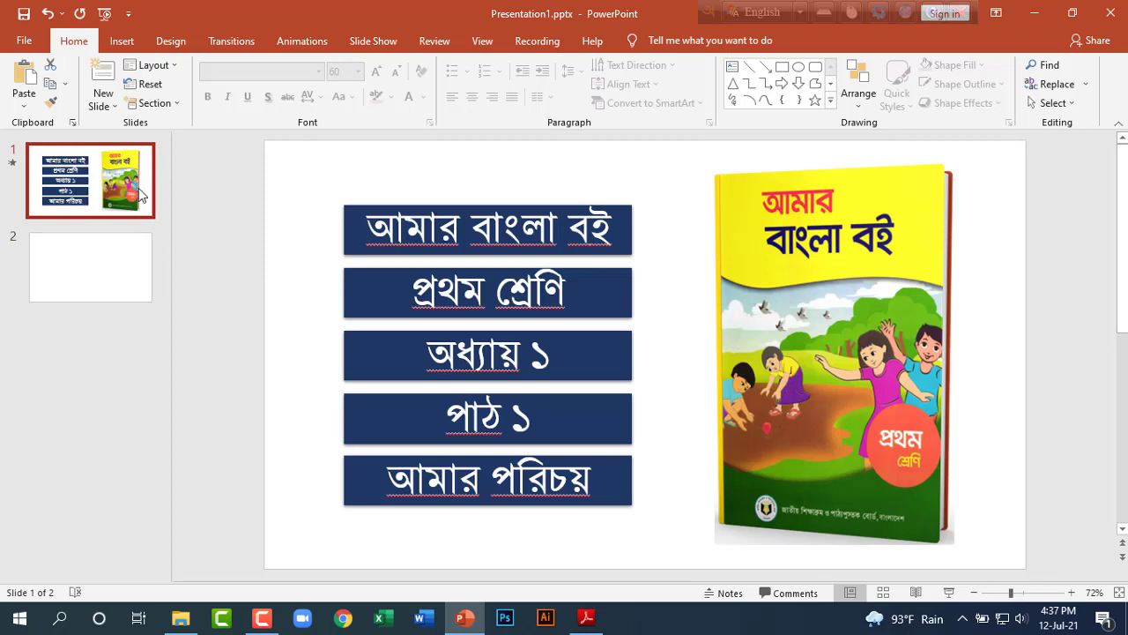
pyautogui.click(529, 302)
pyautogui.click(528, 353)
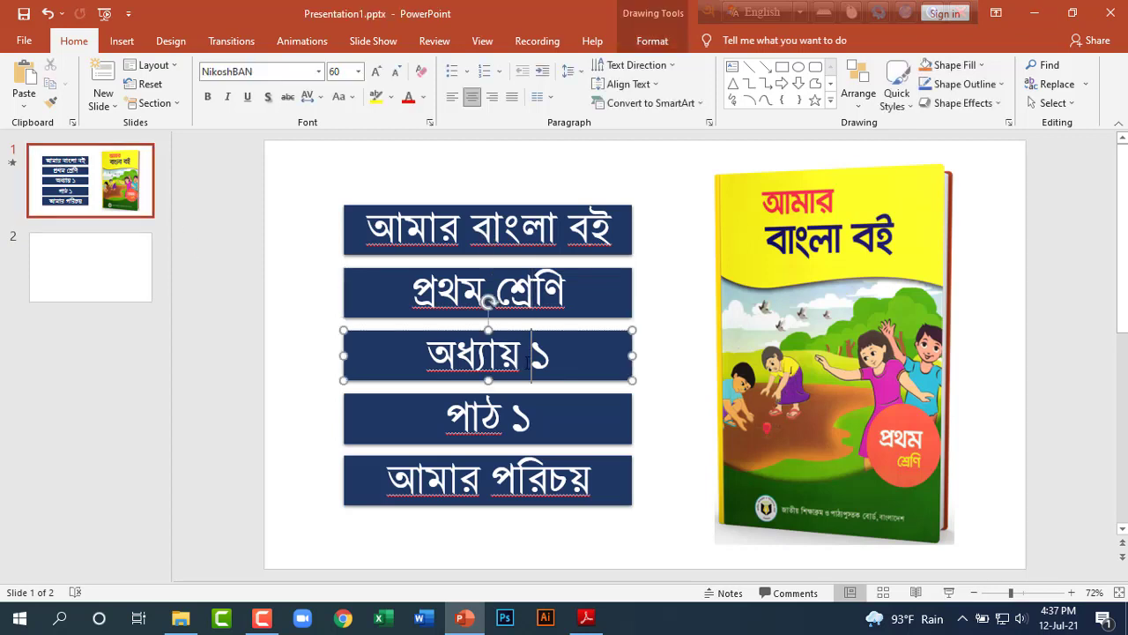
pyautogui.click(515, 435)
pyautogui.click(508, 474)
pyautogui.click(141, 277)
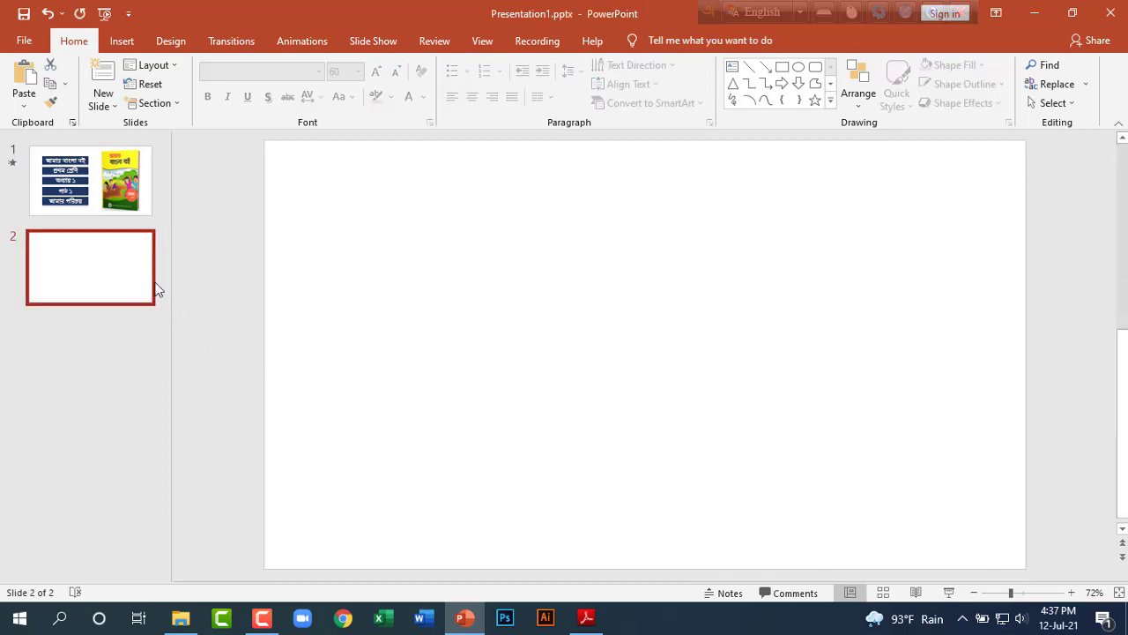
pyautogui.click(99, 200)
pyautogui.click(446, 423)
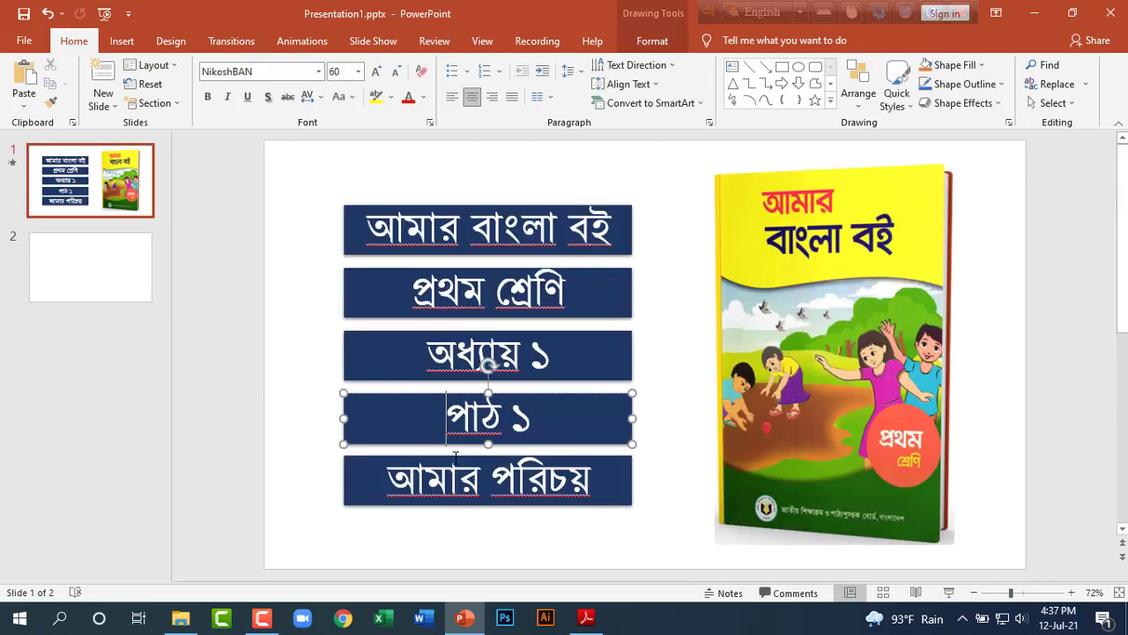
pyautogui.keyDown('shift'); pyautogui.click(511, 463); pyautogui.keyUp('shift')
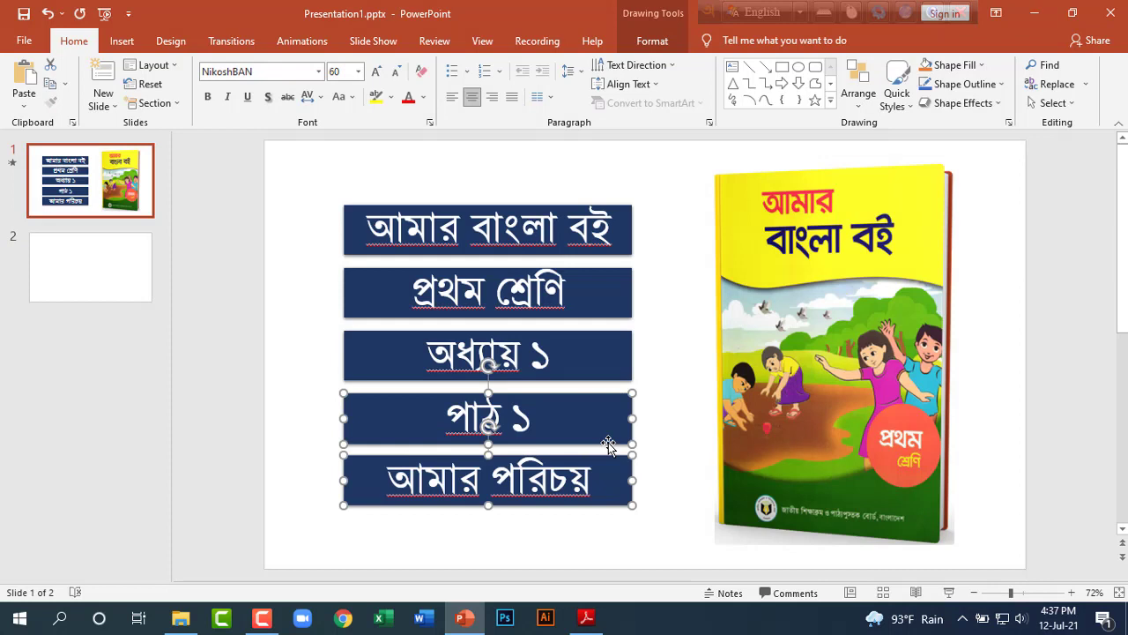
# Paste both boxes onto slide 2 and move them to its top-left.
pyautogui.click(102, 262)
pyautogui.hotkey('ctrl', 'v')
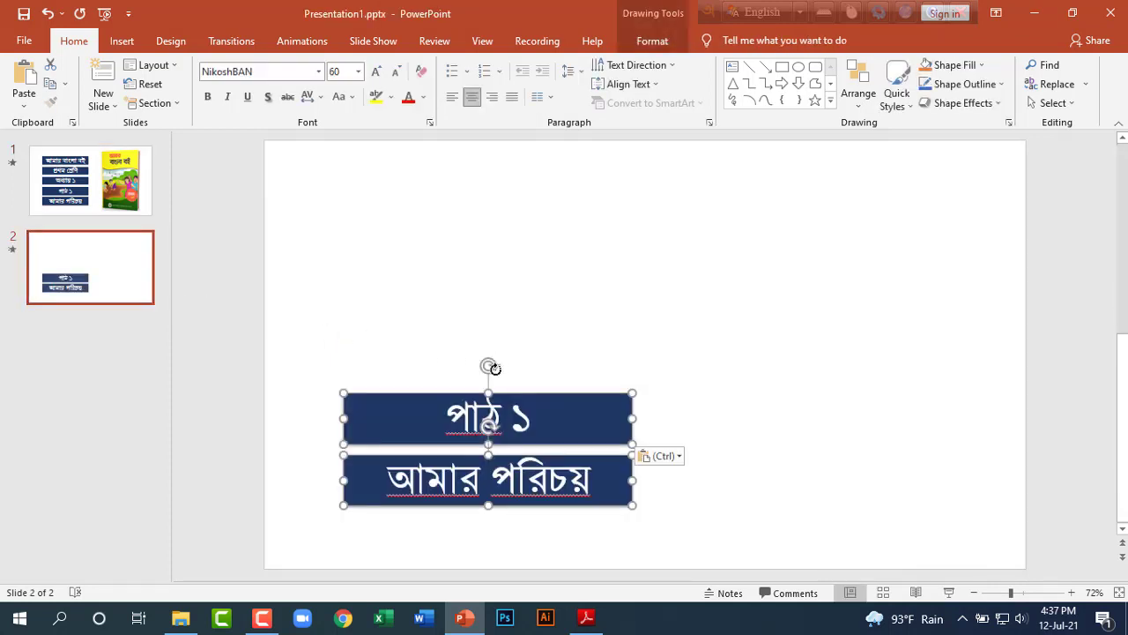
pyautogui.moveTo(513, 395); pyautogui.dragTo(470, 185)
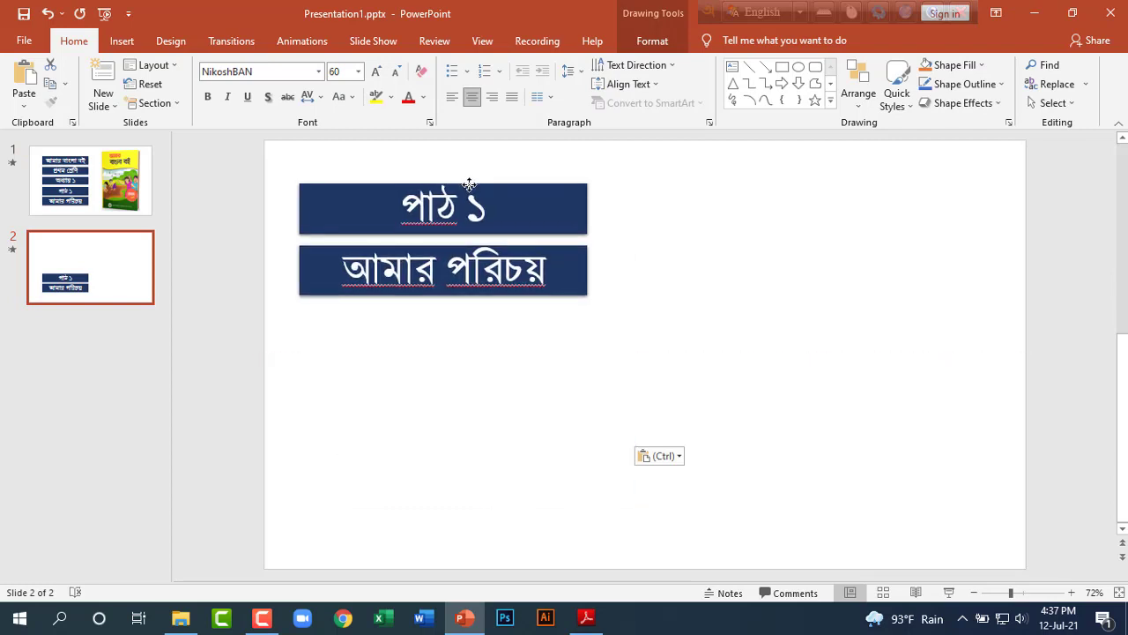
pyautogui.click(554, 297)
pyautogui.click(523, 264)
# Move the আমার পরিচয় box beside পাঠ ১ and prefix it with 'শিরোনাম:' in Bangla.
pyautogui.moveTo(515, 246); pyautogui.dragTo(862, 183)
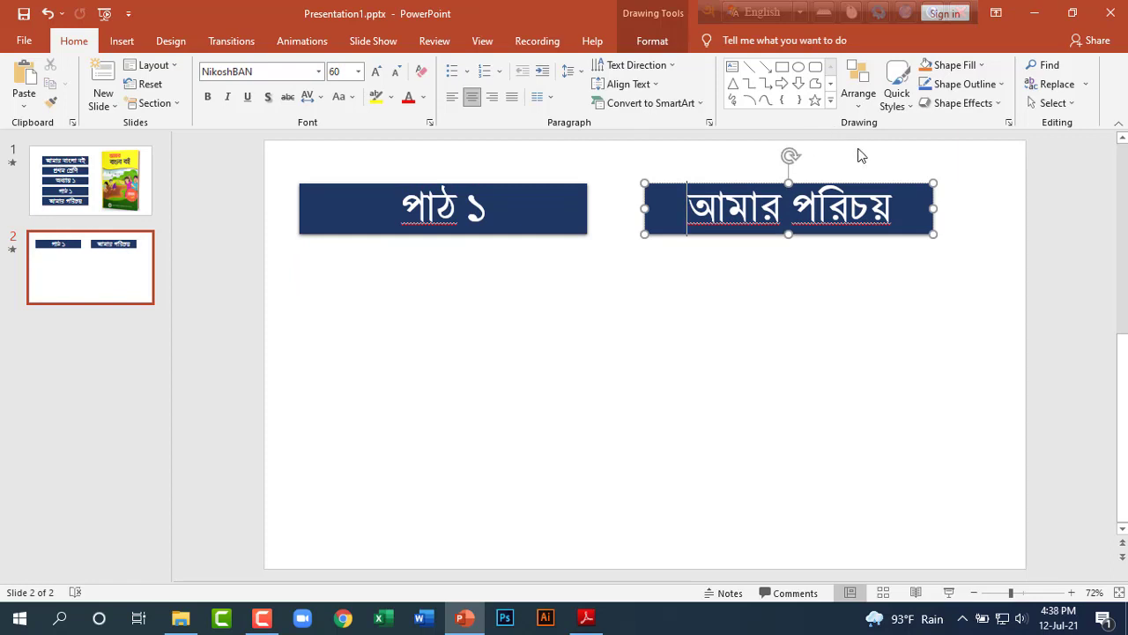
pyautogui.press('F12')
pyautogui.write('শিরোনাম')
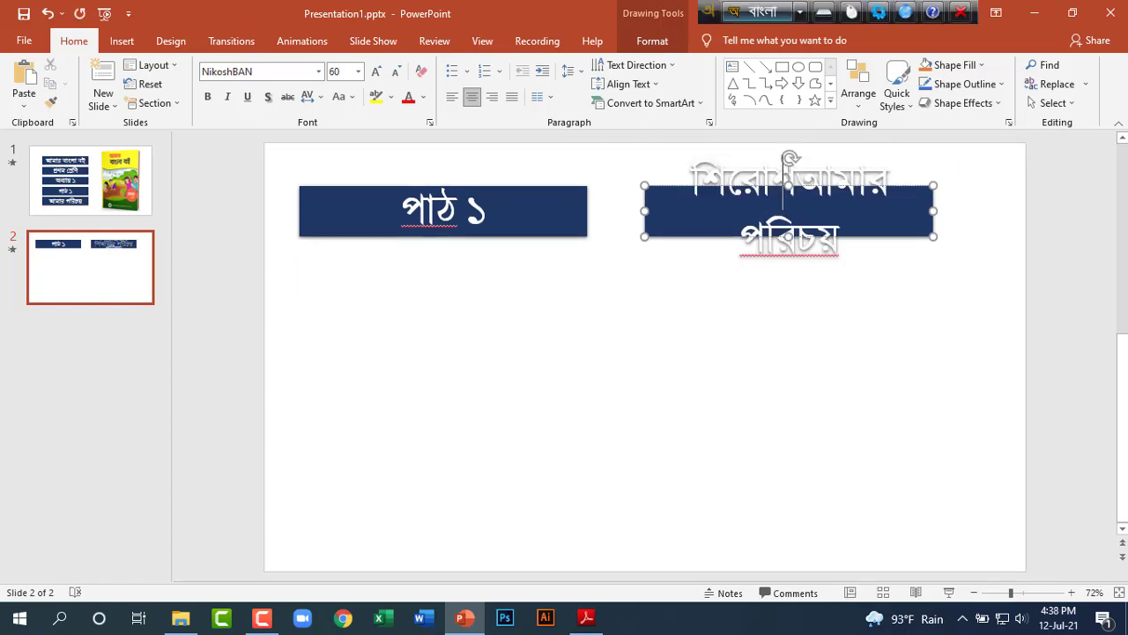
pyautogui.write(':')
# Narrow the পাঠ ১ box and widen the title box so its text fits one line.
pyautogui.click(581, 212)
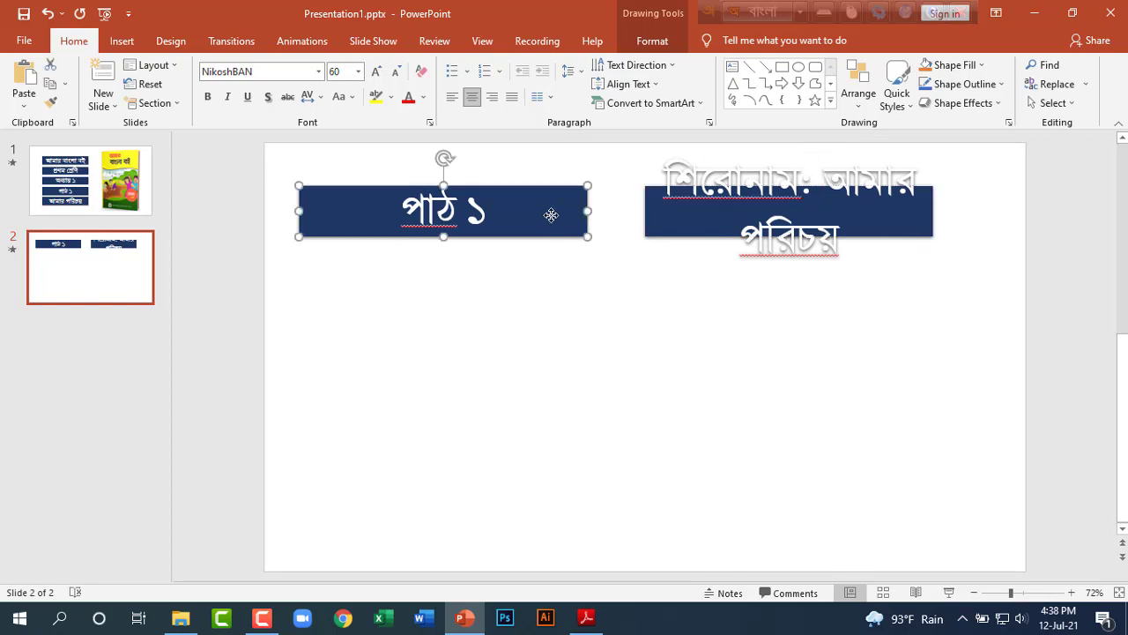
pyautogui.moveTo(587, 210); pyautogui.dragTo(411, 215)
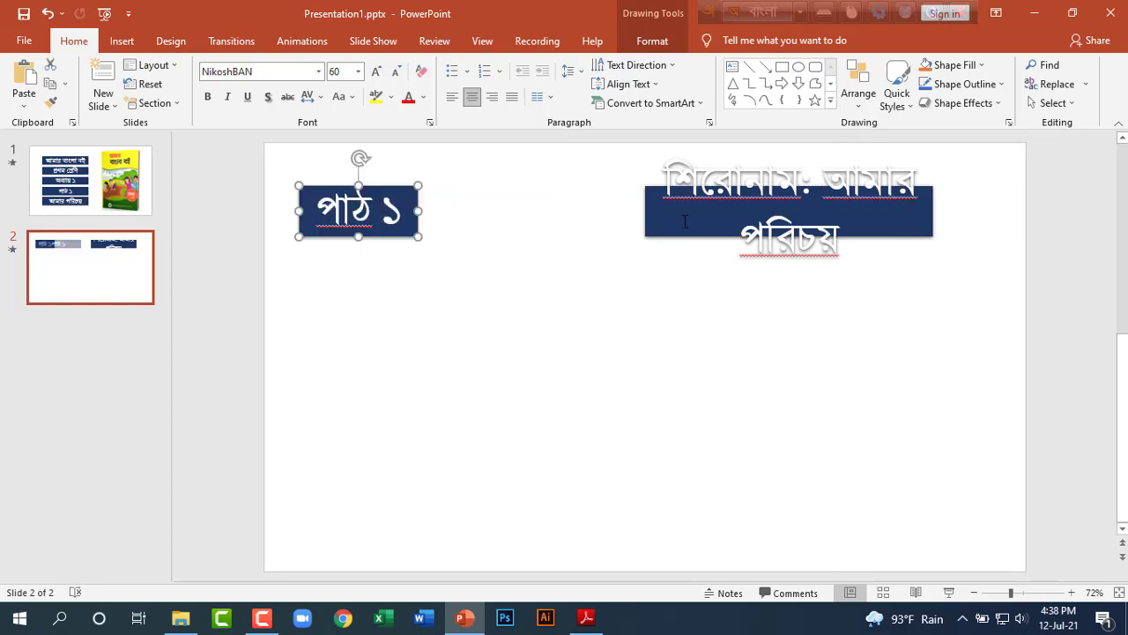
pyautogui.click(640, 221)
pyautogui.moveTo(640, 211); pyautogui.dragTo(501, 210)
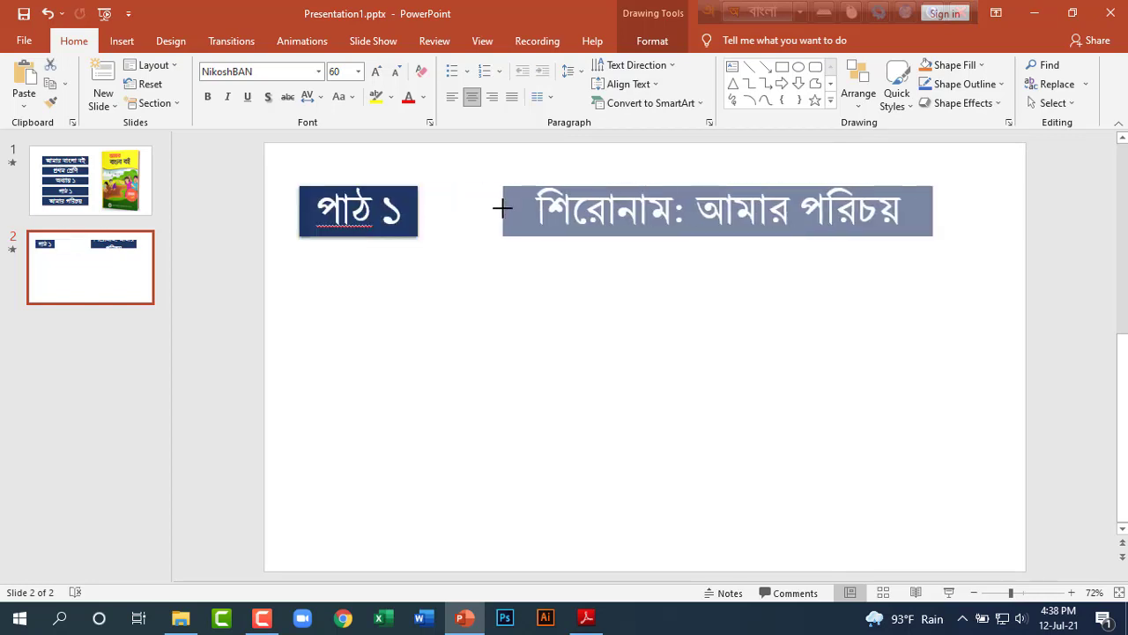
pyautogui.click(555, 295)
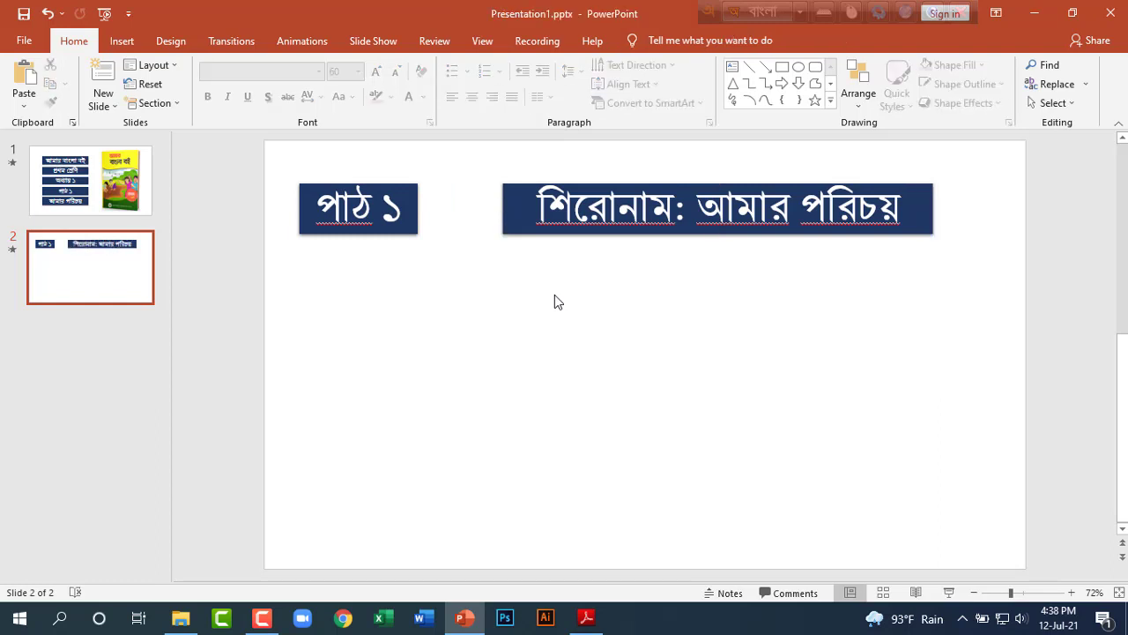
pyautogui.moveTo(586, 618)
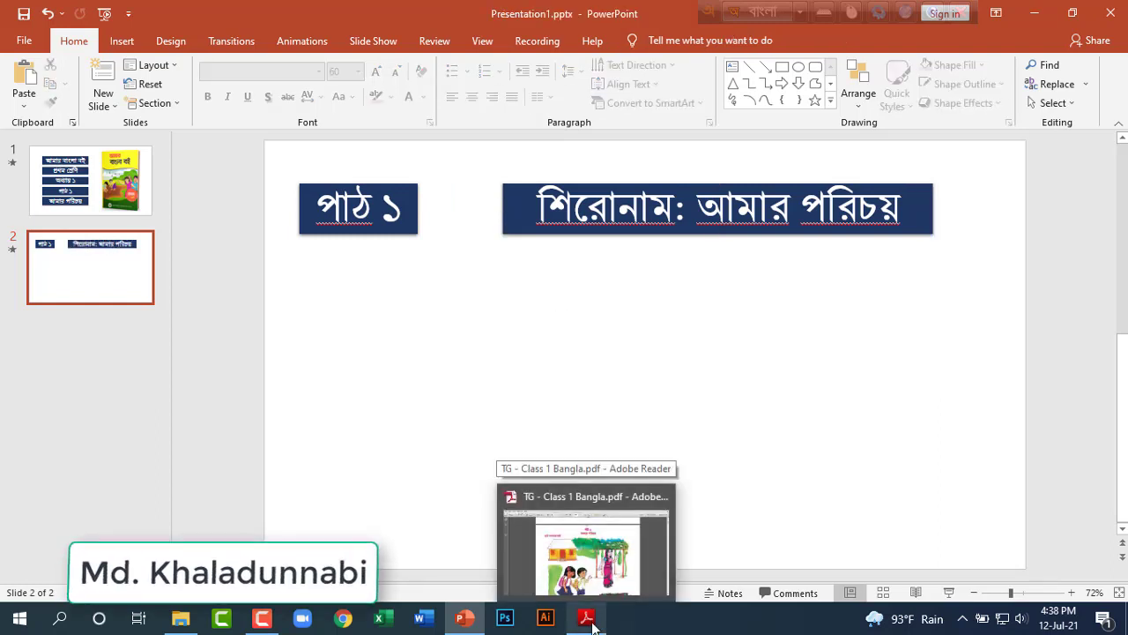
# Duplicate the পাঠ ১ box below it, retype it as 'শিখন ফল', and widen it.
pyautogui.click(378, 234)
pyautogui.moveTo(378, 234)
pyautogui.mouseDown()
pyautogui.moveTo(388, 325)
pyautogui.moveTo(387, 310)
pyautogui.mouseUp()
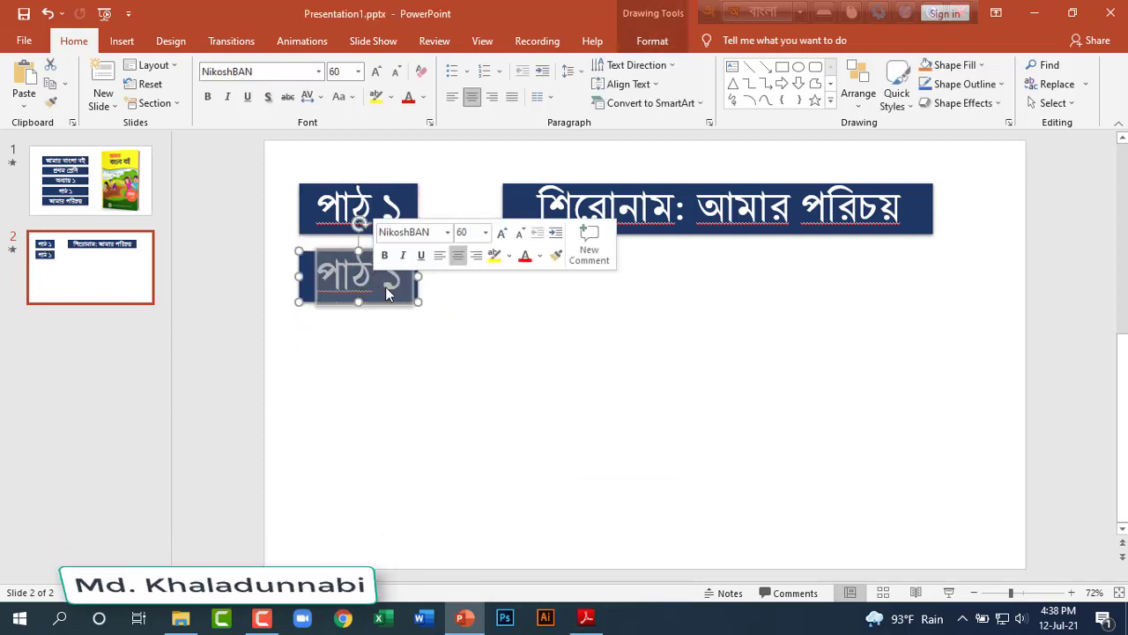
pyautogui.write('শিখন')
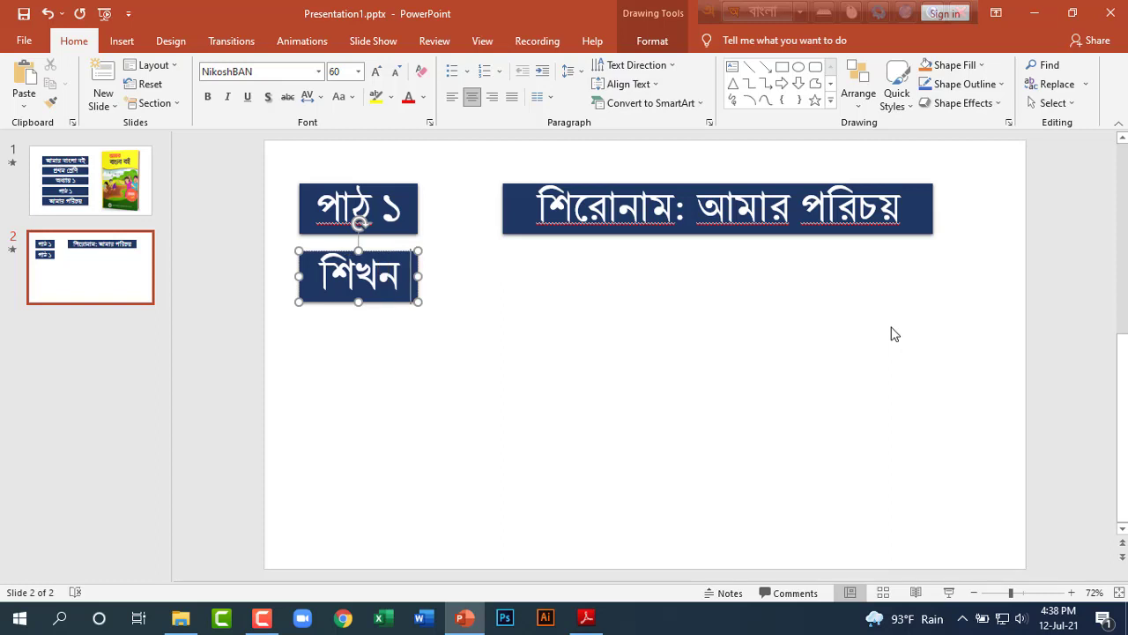
pyautogui.write(' ফল')
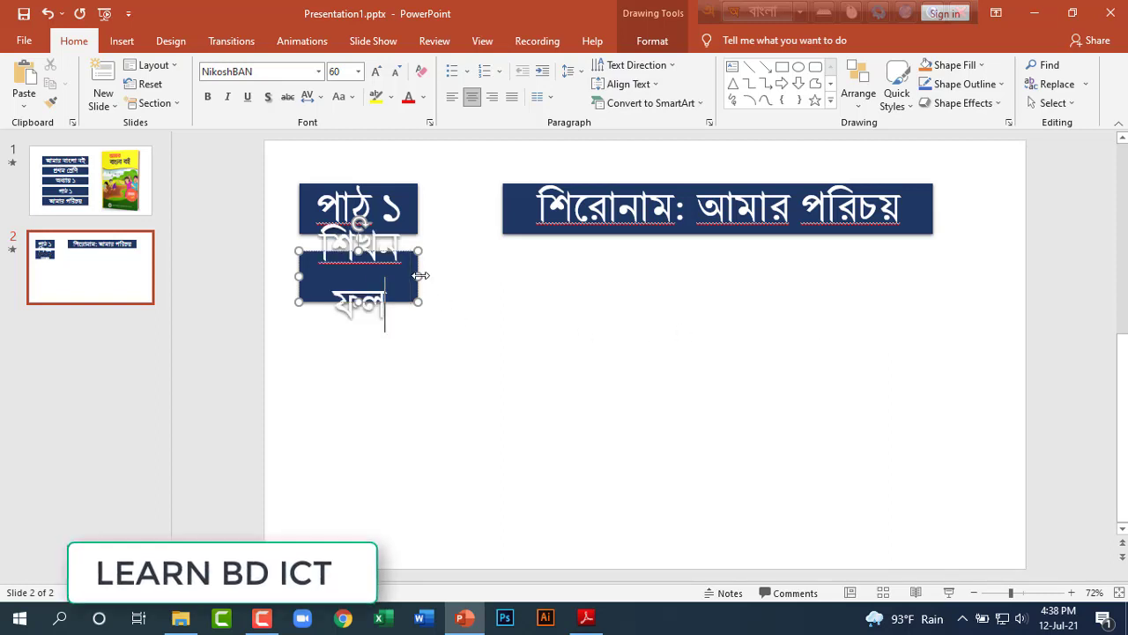
pyautogui.moveTo(418, 276); pyautogui.dragTo(492, 276)
pyautogui.click(536, 387)
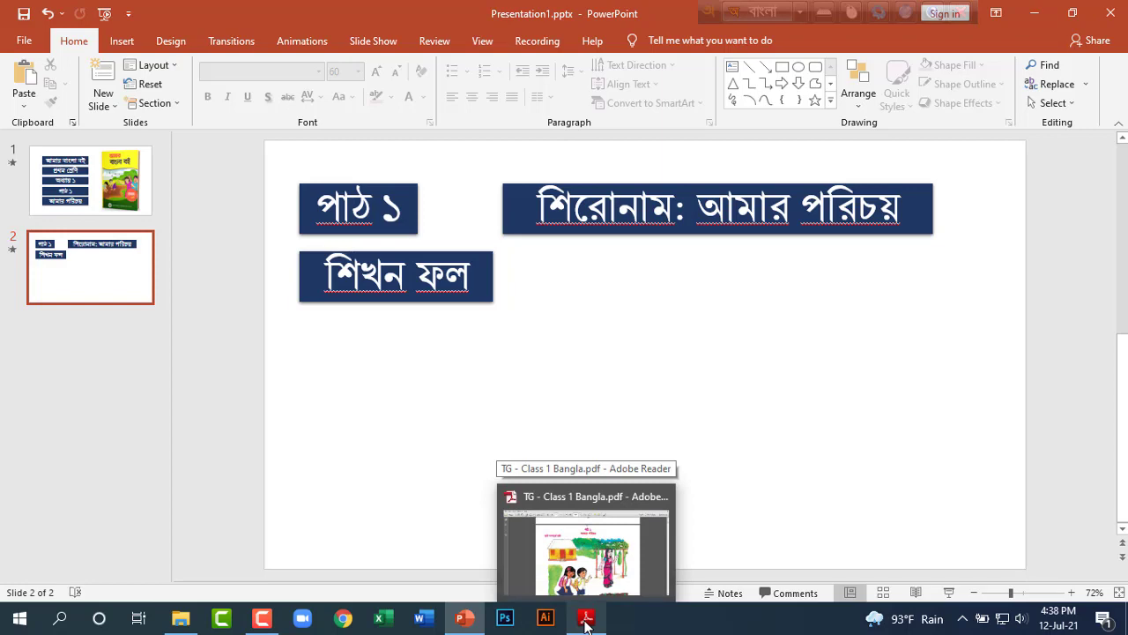
# Switch to TG - Class 1 Bangla.pdf and scroll to the page 10 শিখনফল table.
pyautogui.click(586, 620)
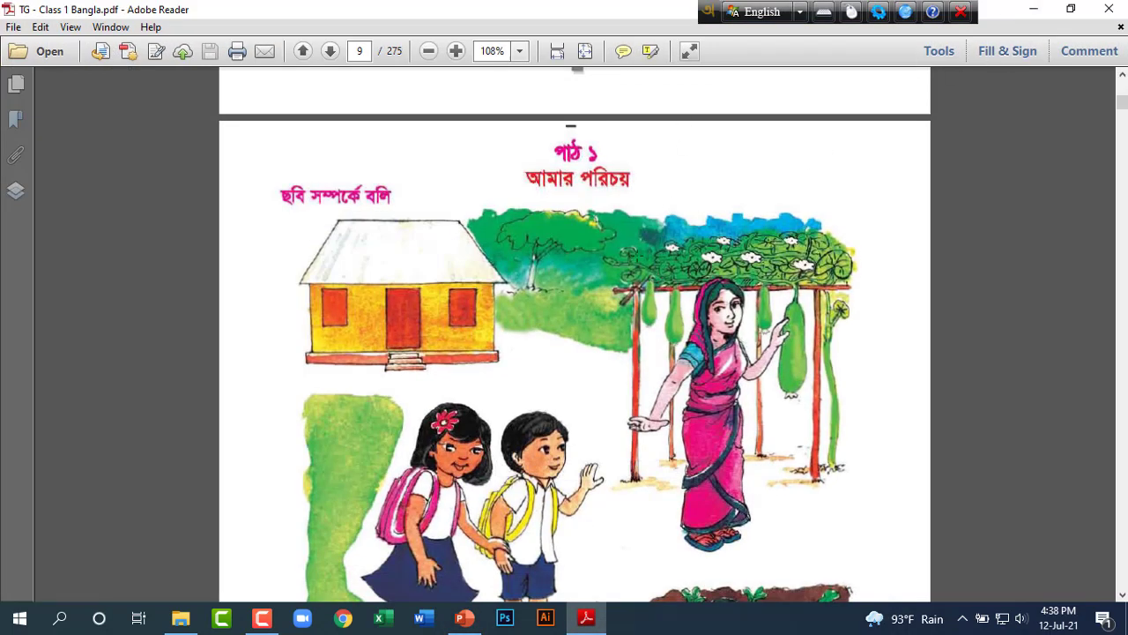
pyautogui.moveTo(527, 135); pyautogui.dragTo(671, 221)
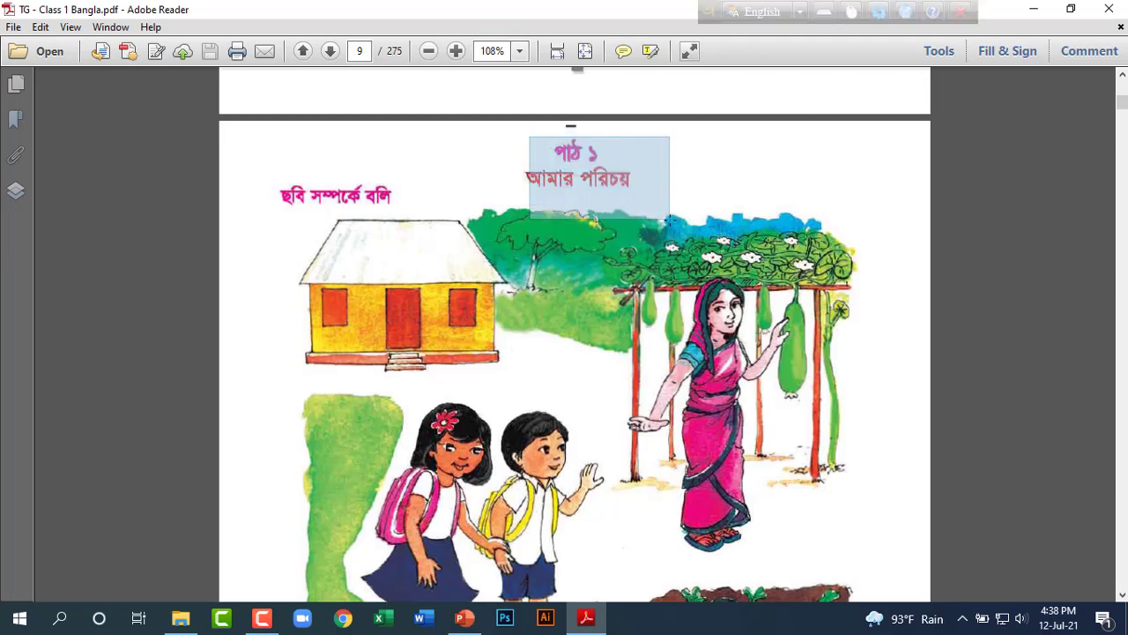
pyautogui.click(715, 185)
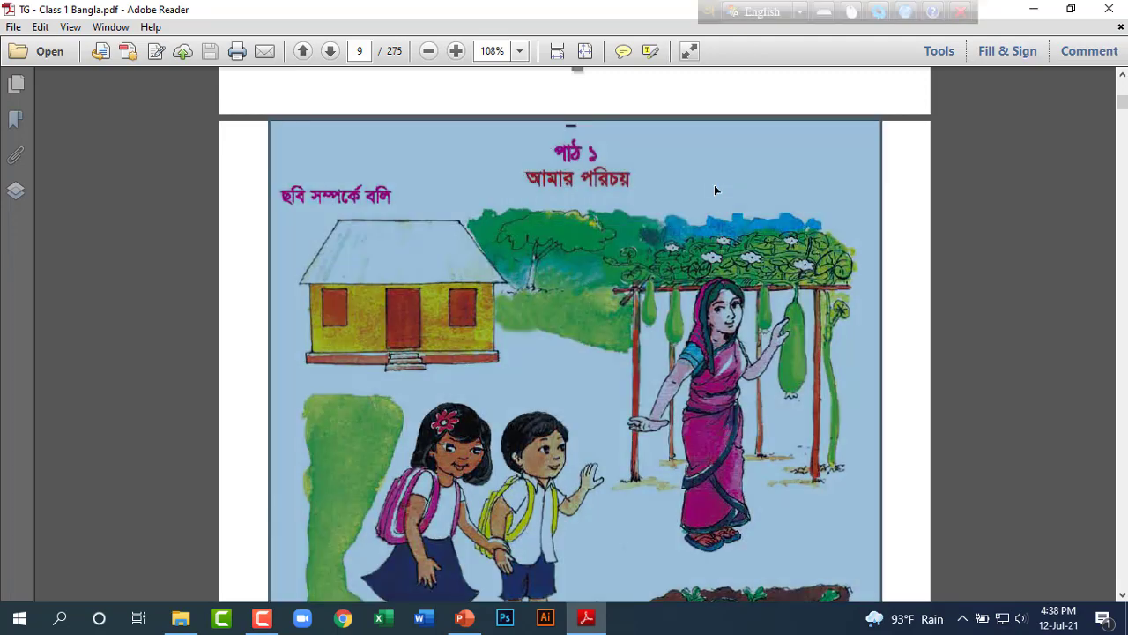
pyautogui.scroll(-6, 714, 188)
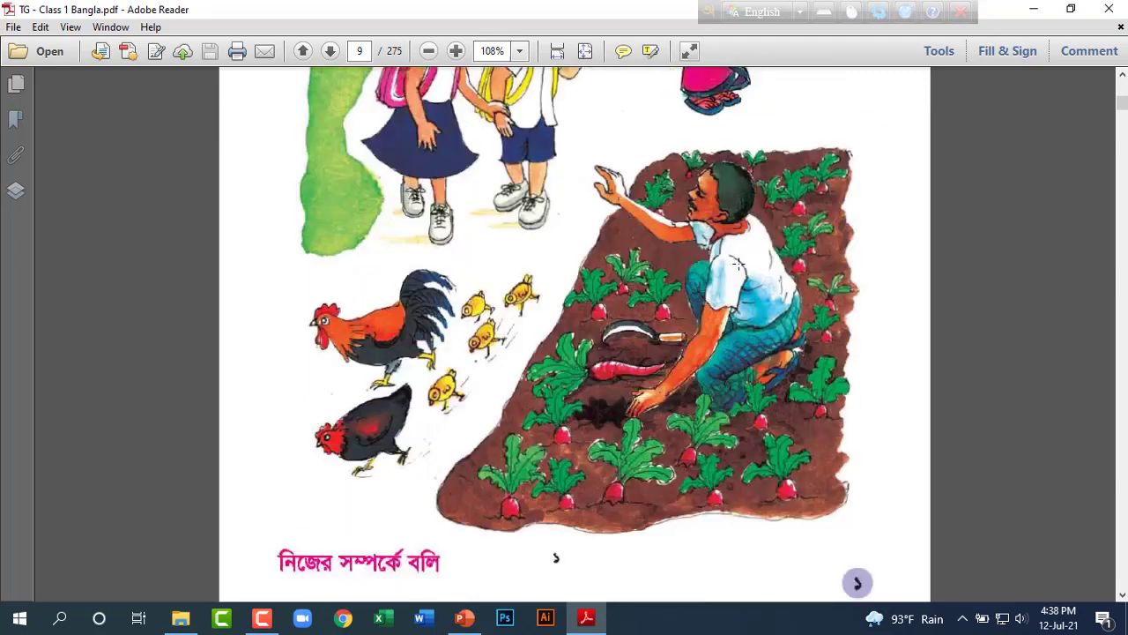
pyautogui.scroll(-4, 837, 454)
pyautogui.moveTo(797, 300); pyautogui.dragTo(912, 379)
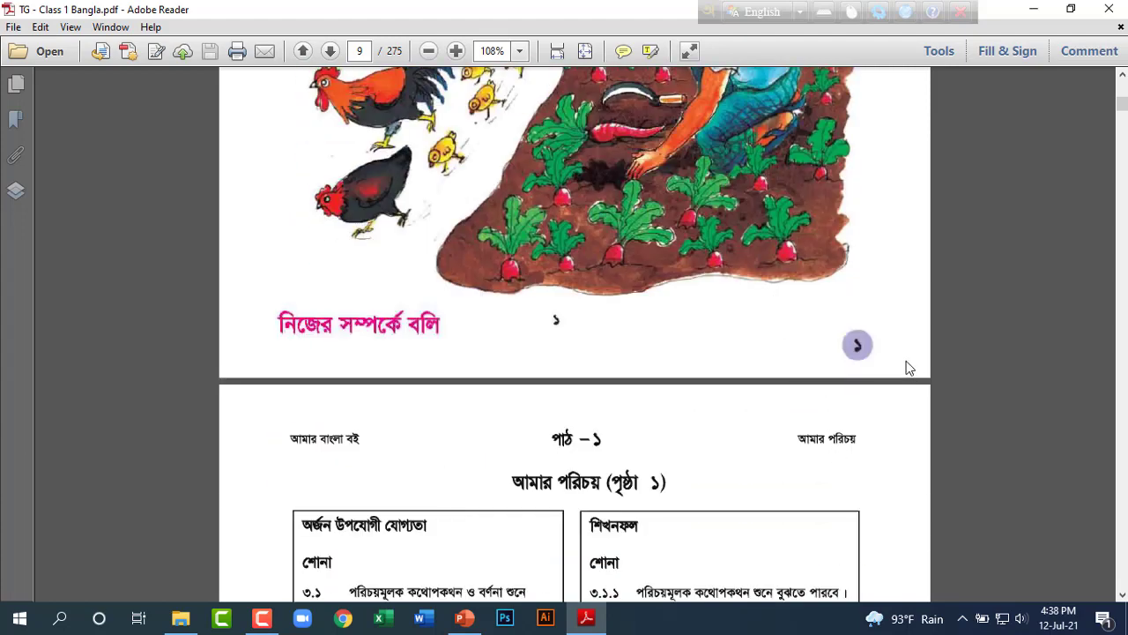
pyautogui.scroll(-3, 909, 368)
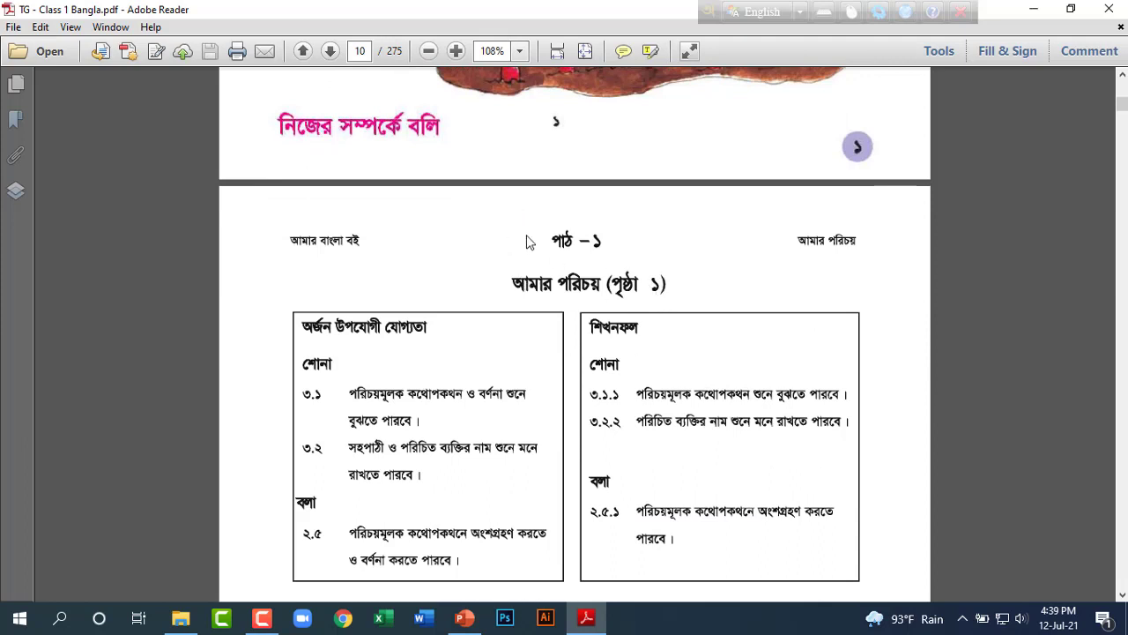
pyautogui.scroll(-1, 653, 273)
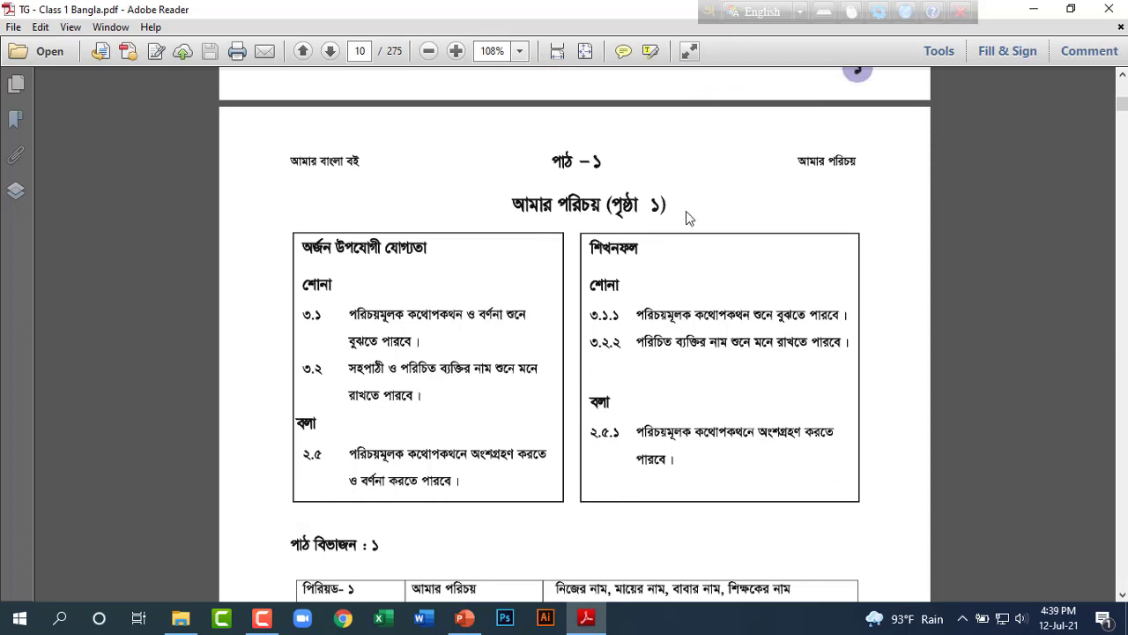
pyautogui.scroll(-1, 641, 333)
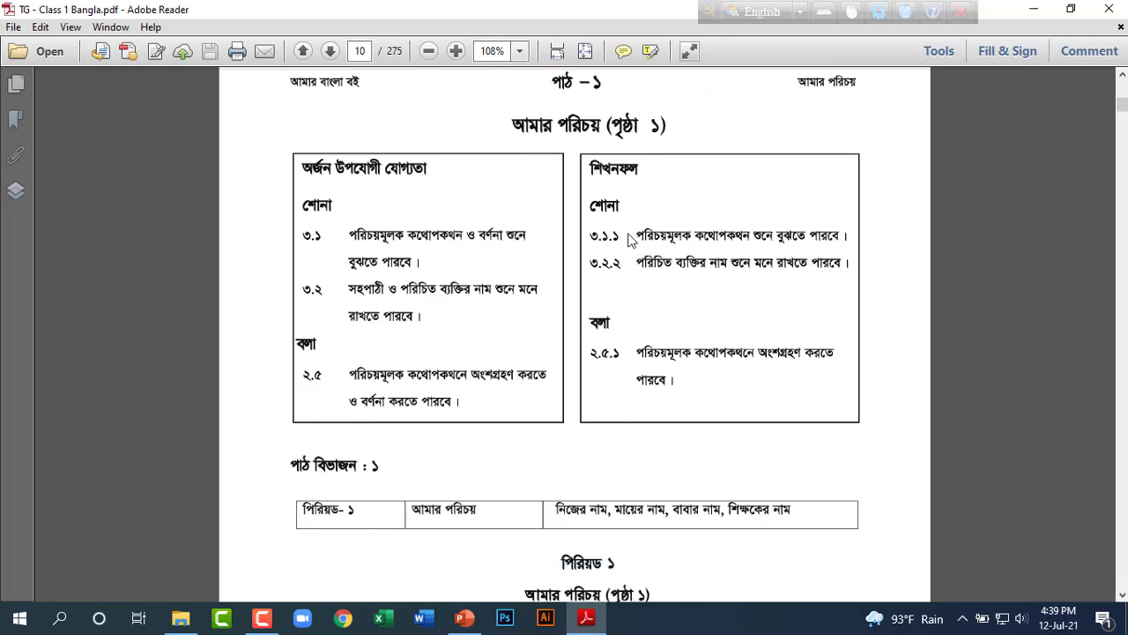
# Capture the learning-outcomes box with Lightshot and circle the word শোনা in red.
pyautogui.press('Print')
pyautogui.moveTo(572, 153); pyautogui.dragTo(892, 433)
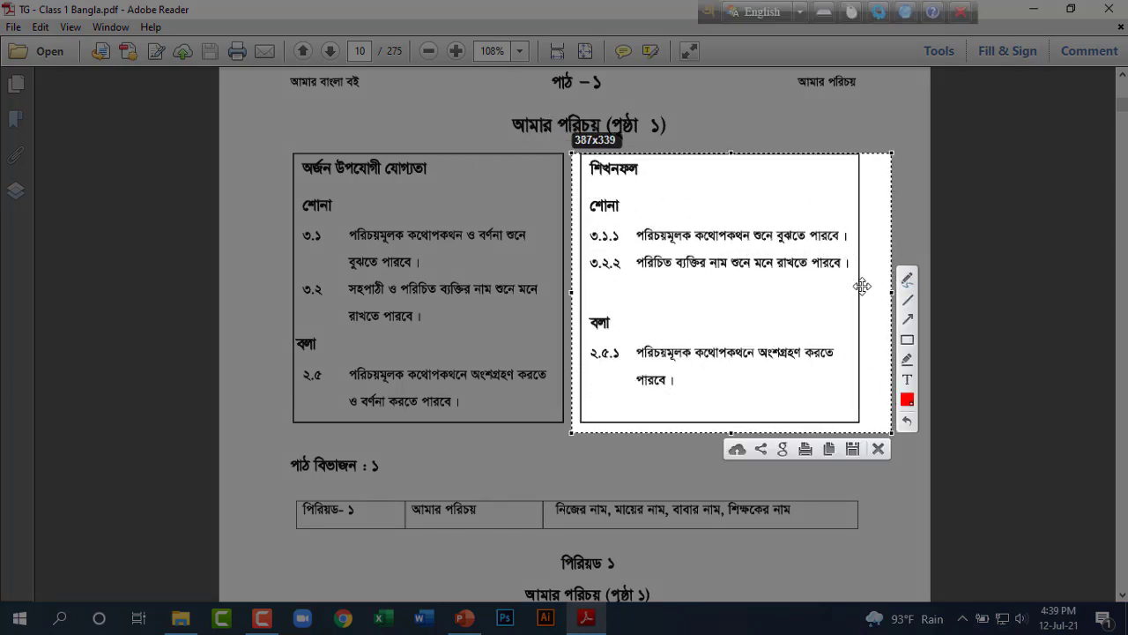
pyautogui.click(907, 280)
pyautogui.moveTo(592, 189); pyautogui.dragTo(588, 205)
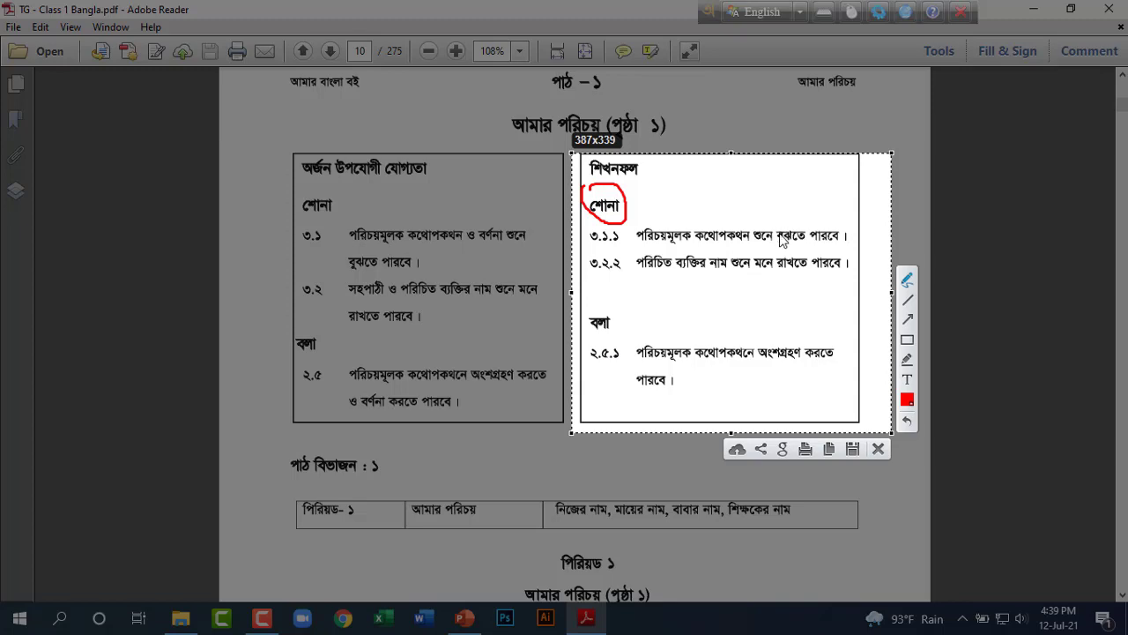
pyautogui.press('Escape')
# Capture the Period 1 heading, then tick, circle and underline আমার পরিচয় (পৃষ্ঠা ১) in red.
pyautogui.scroll(-2, 705, 282)
pyautogui.scroll(-3, 661, 307)
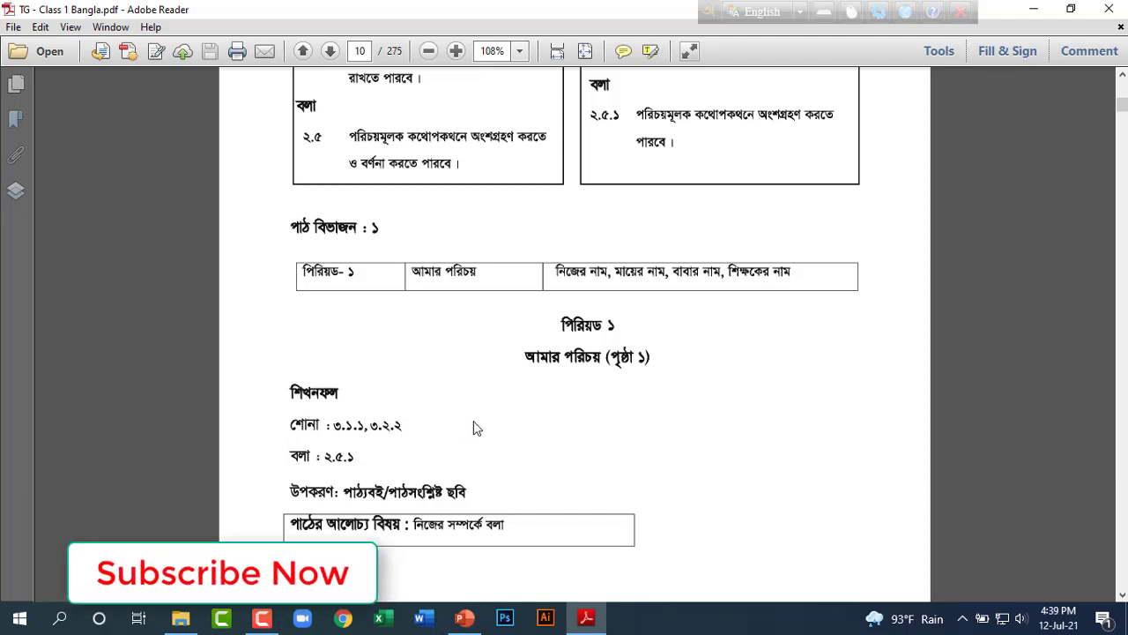
pyautogui.scroll(-2, 474, 428)
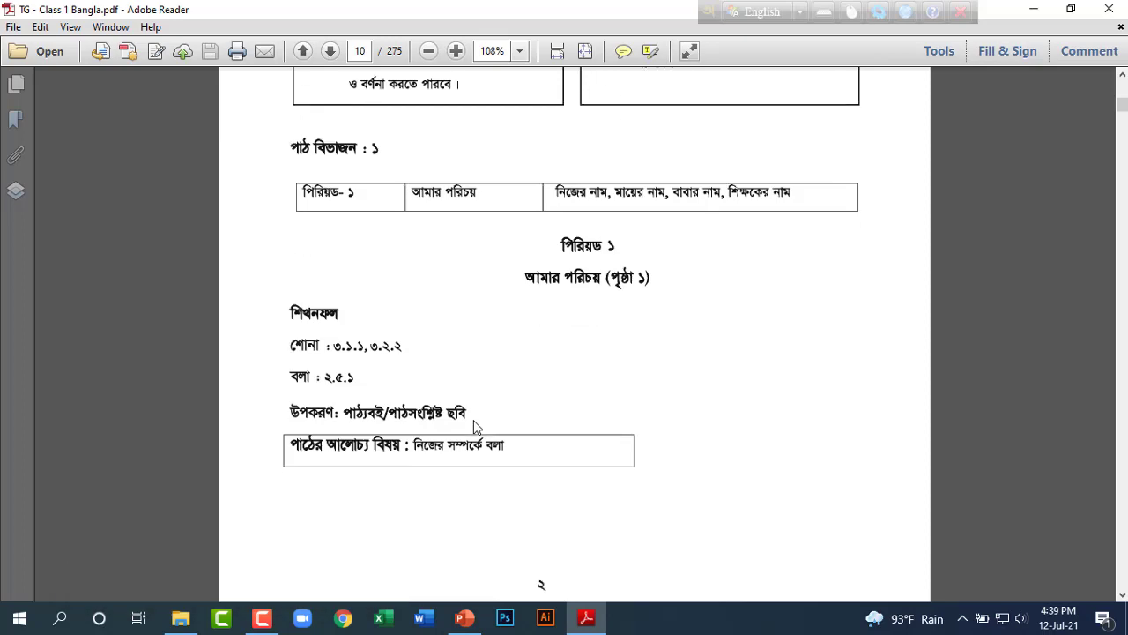
pyautogui.press('Print')
pyautogui.moveTo(490, 208); pyautogui.dragTo(724, 323)
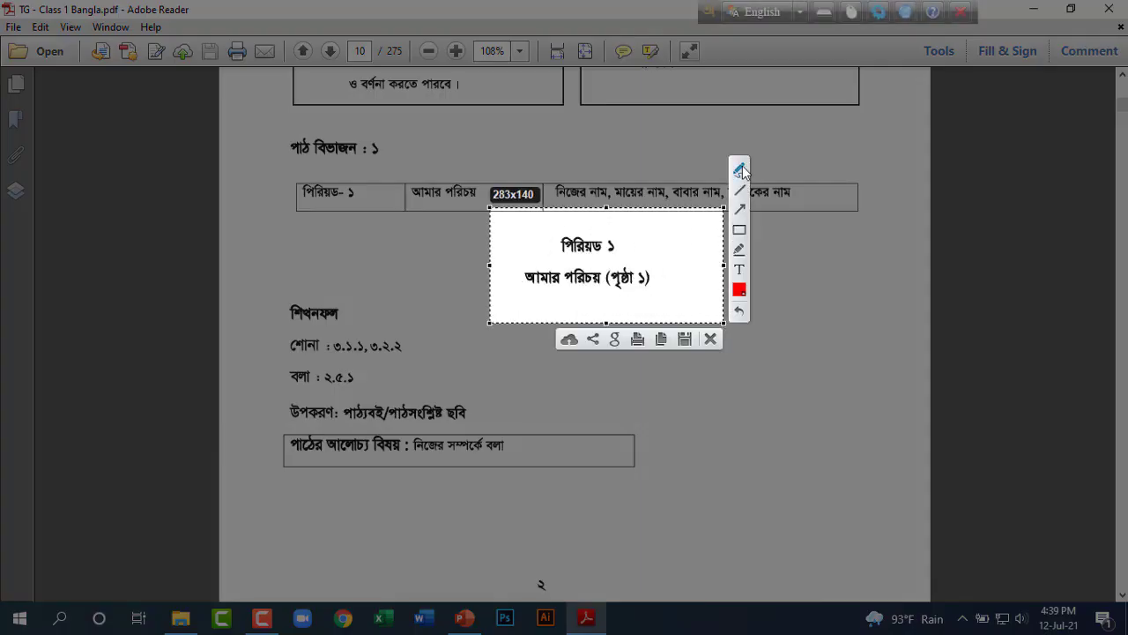
pyautogui.click(739, 168)
pyautogui.moveTo(540, 262)
pyautogui.mouseDown()
pyautogui.moveTo(572, 301)
pyautogui.moveTo(521, 260)
pyautogui.moveTo(607, 222)
pyautogui.mouseUp()
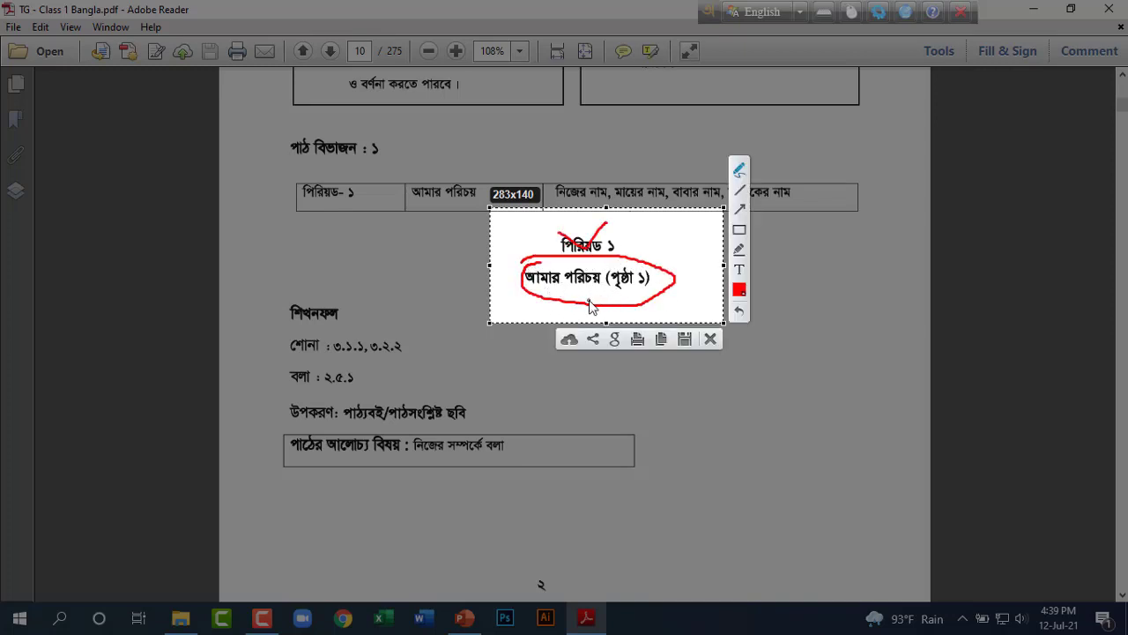
pyautogui.moveTo(590, 303); pyautogui.dragTo(664, 301)
# Scroll to page 15, capture the পাঠ -২ আমি ও আমার সহপাঠী title, and circle ২-৩ in red.
pyautogui.press('Escape')
pyautogui.scroll(-5, 690, 330)
pyautogui.scroll(-5, 693, 335)
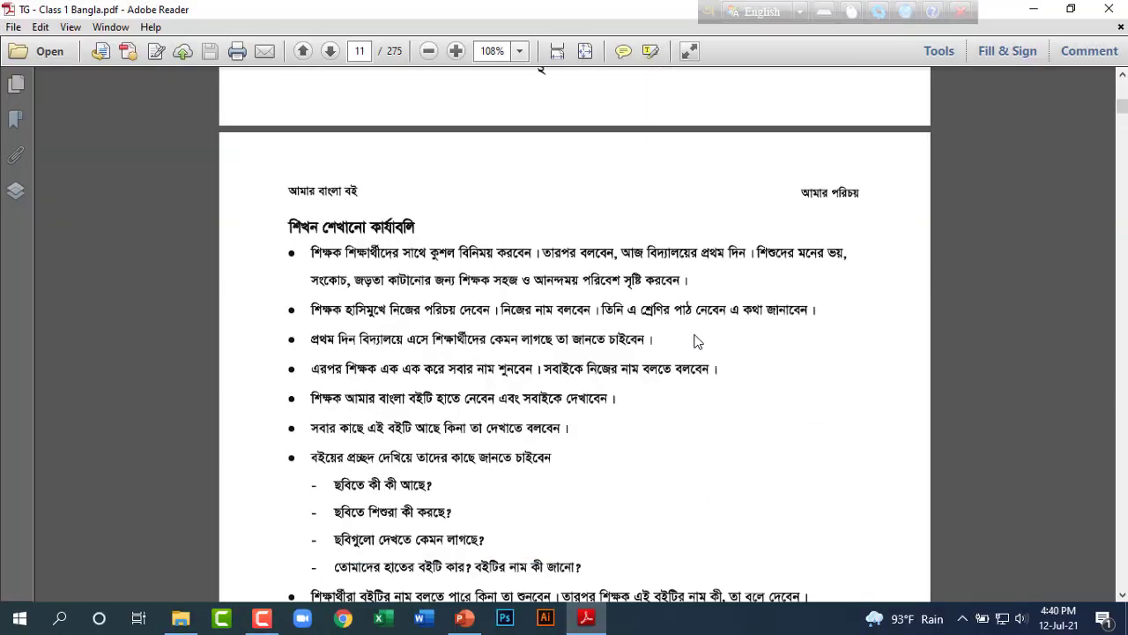
pyautogui.scroll(-1, 694, 340)
pyautogui.scroll(-5, 695, 340)
pyautogui.scroll(-4, 695, 341)
pyautogui.scroll(-8, 695, 340)
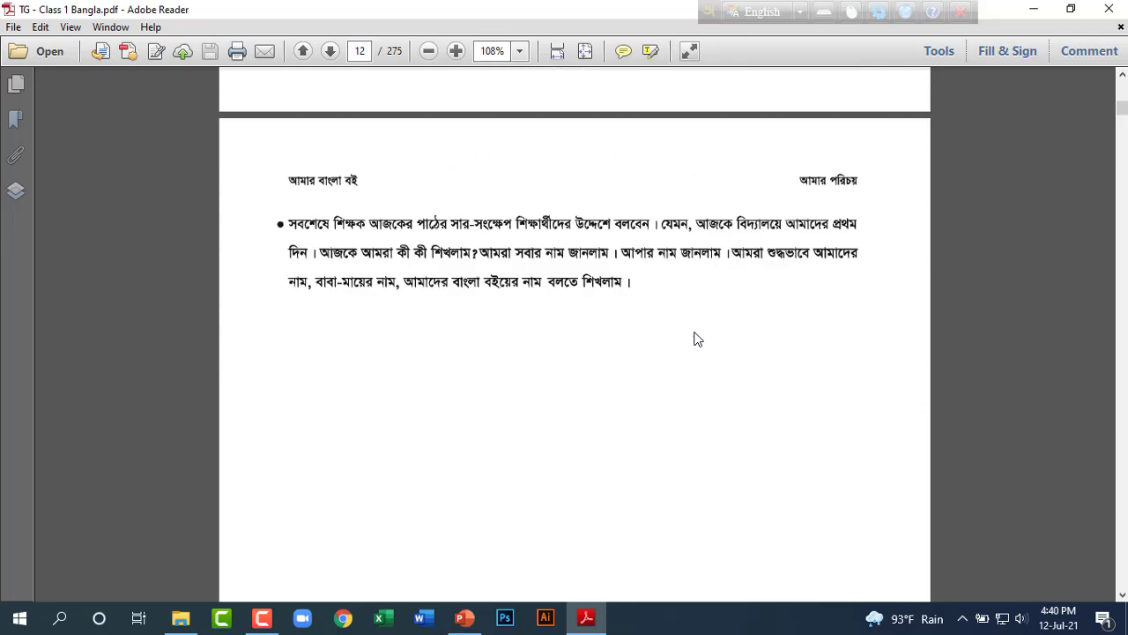
pyautogui.scroll(-9, 696, 339)
pyautogui.scroll(-5, 697, 340)
pyautogui.scroll(-4, 695, 335)
pyautogui.scroll(-6, 693, 332)
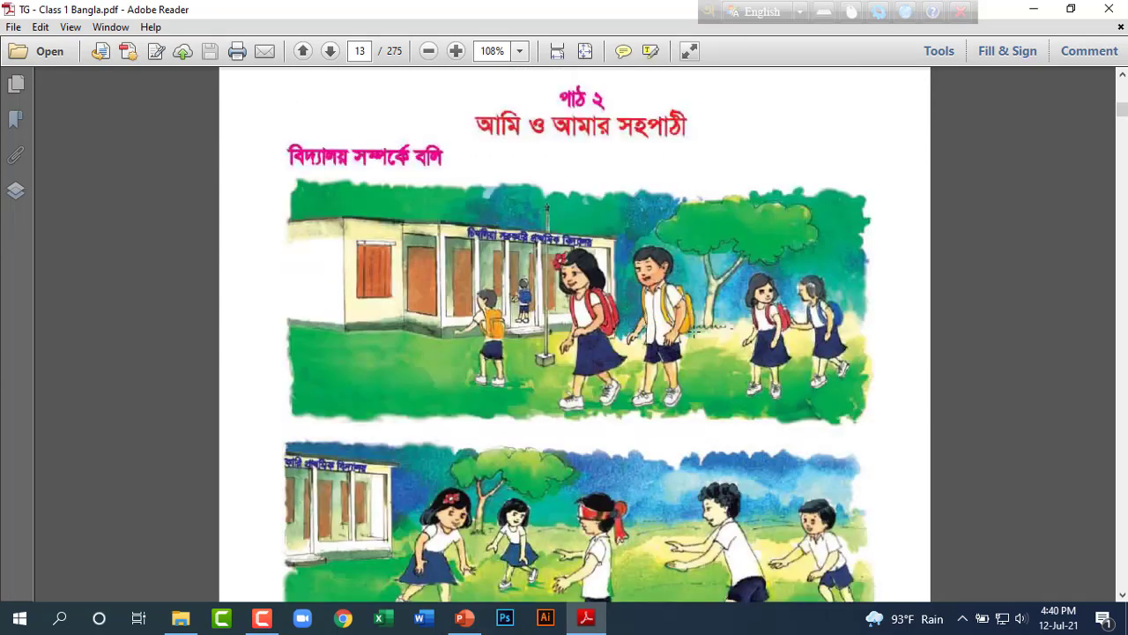
pyautogui.scroll(-6, 694, 333)
pyautogui.scroll(10, 694, 333)
pyautogui.scroll(-5, 561, 377)
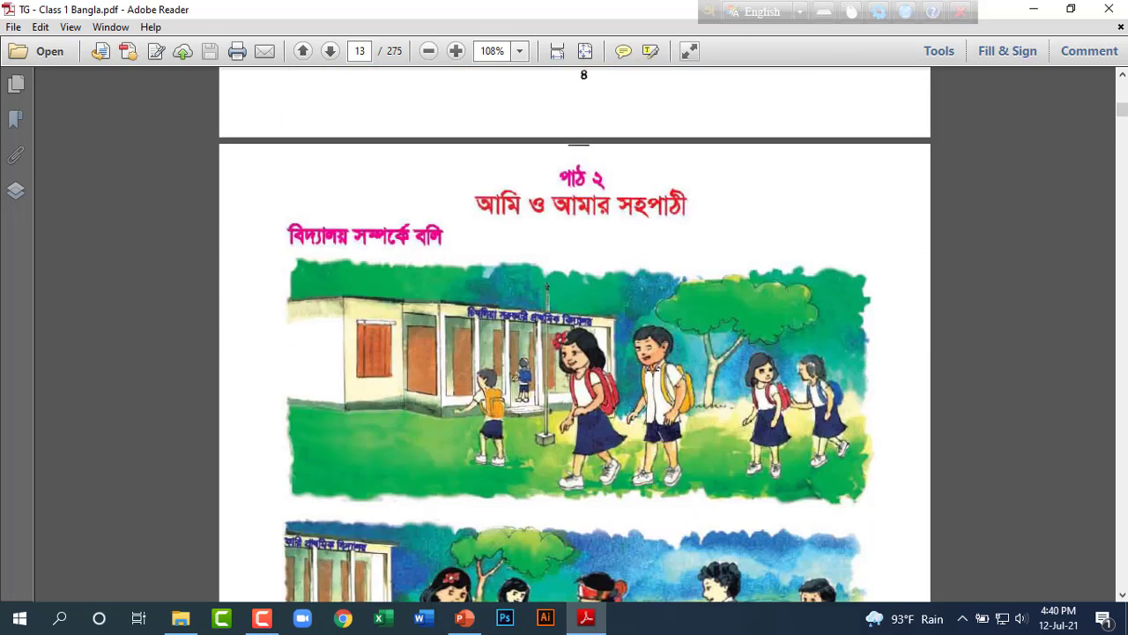
pyautogui.scroll(-5, 600, 361)
pyautogui.scroll(-6, 665, 329)
pyautogui.scroll(-6, 665, 329)
pyautogui.scroll(-8, 664, 329)
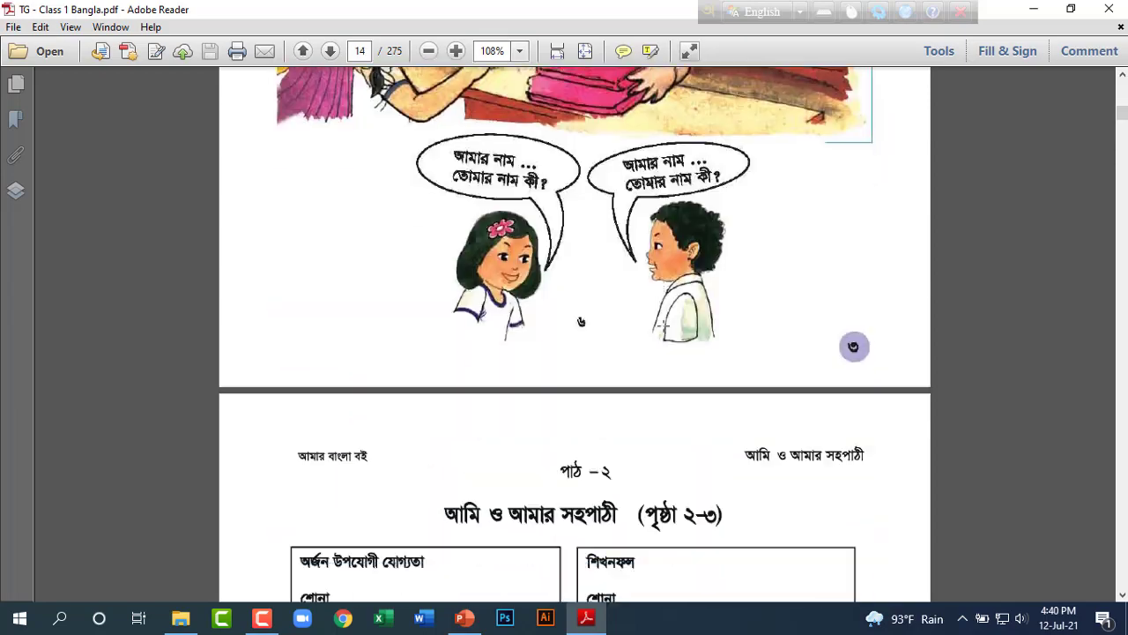
pyautogui.scroll(-5, 665, 333)
pyautogui.scroll(-3, 666, 332)
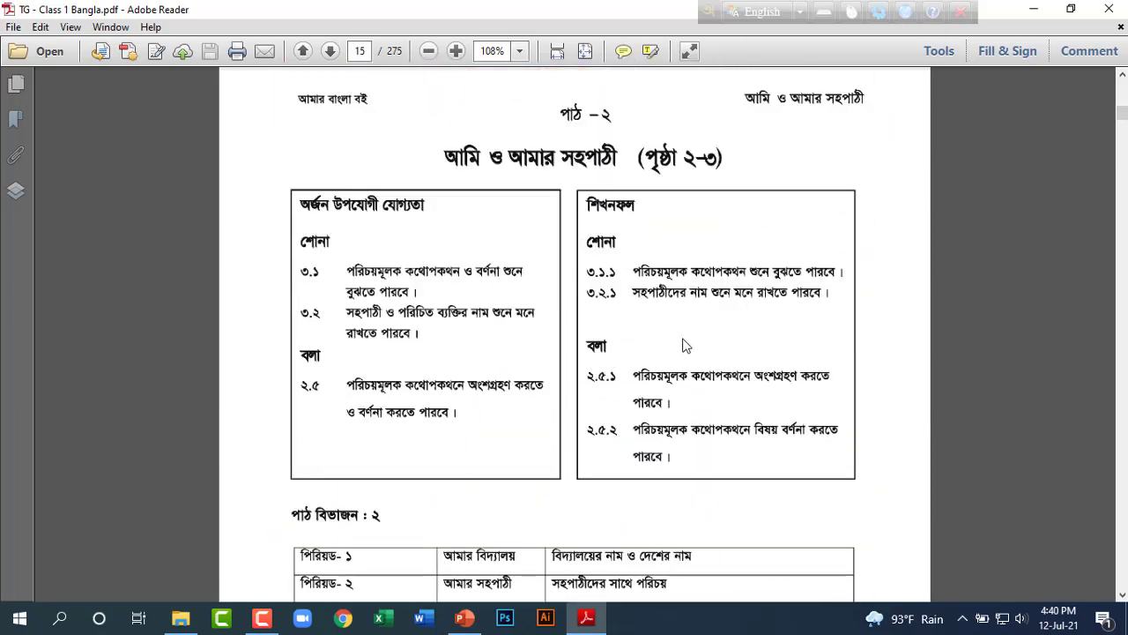
pyautogui.press('Print')
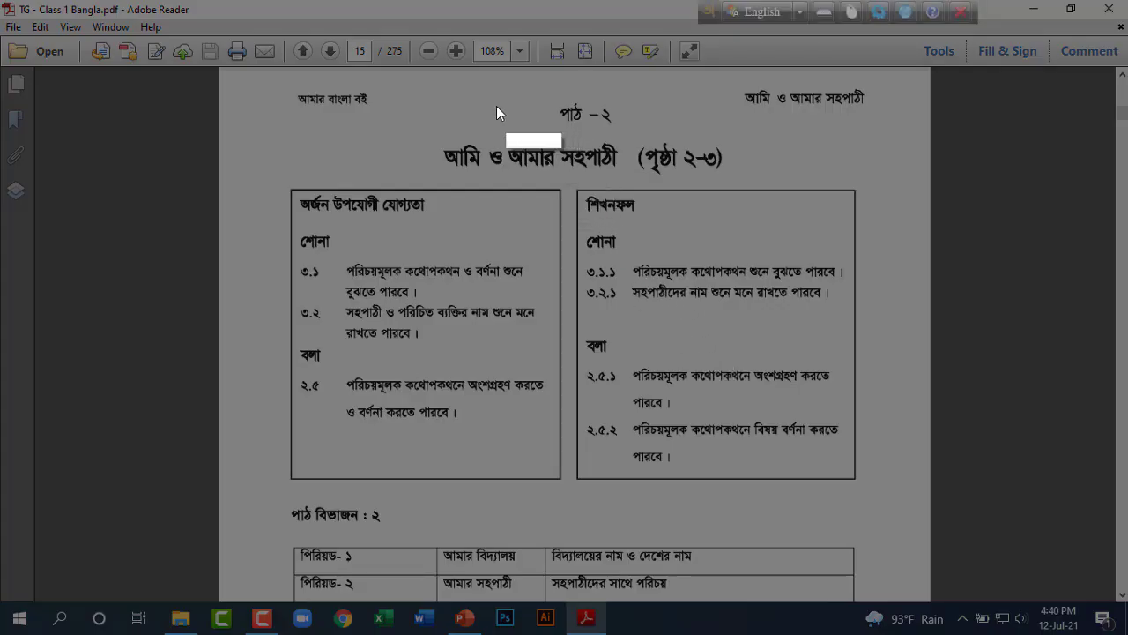
pyautogui.moveTo(436, 113); pyautogui.dragTo(779, 182)
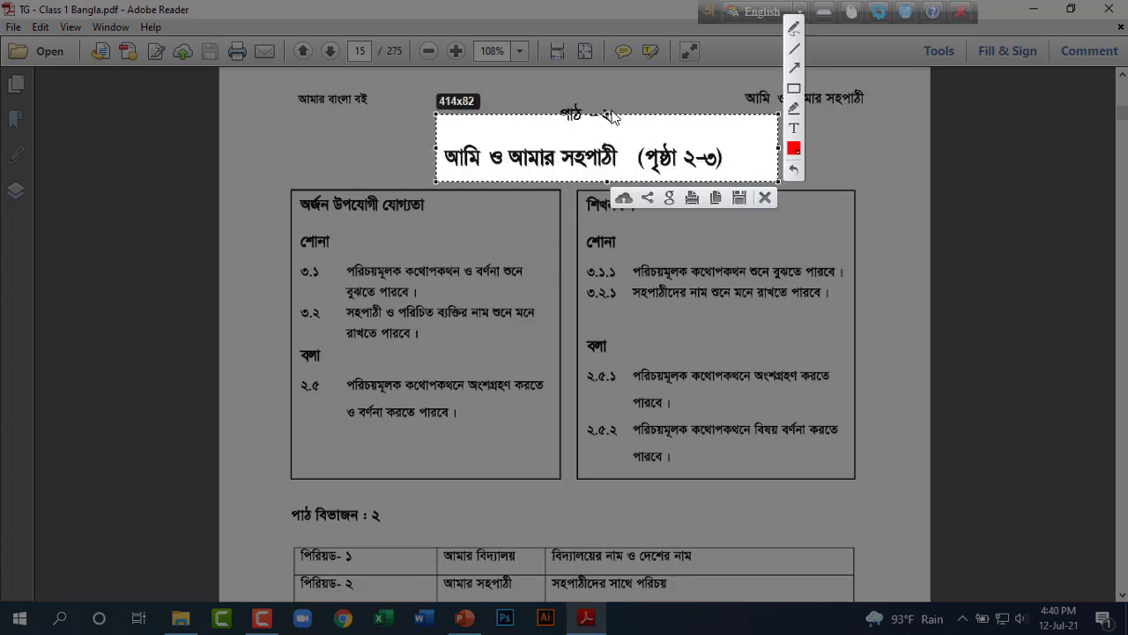
pyautogui.moveTo(606, 107); pyautogui.dragTo(606, 89)
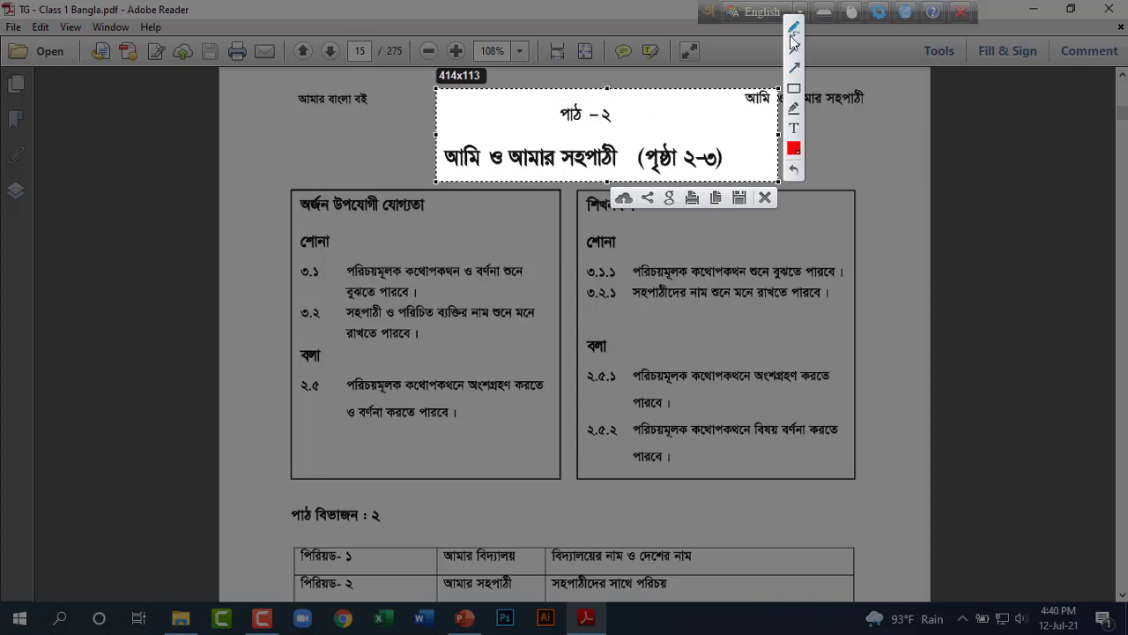
pyautogui.moveTo(695, 131); pyautogui.dragTo(710, 138)
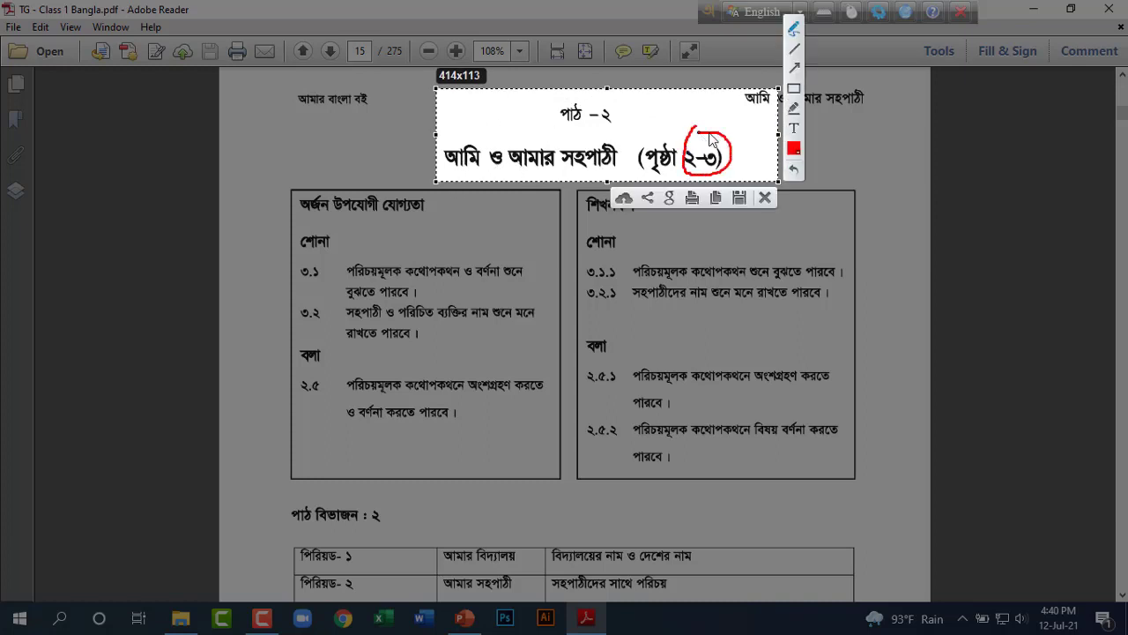
pyautogui.click(716, 197)
# Capture the পাঠ বিভাজন table and tick and circle both periods and their topics in red.
pyautogui.scroll(-2, 596, 195)
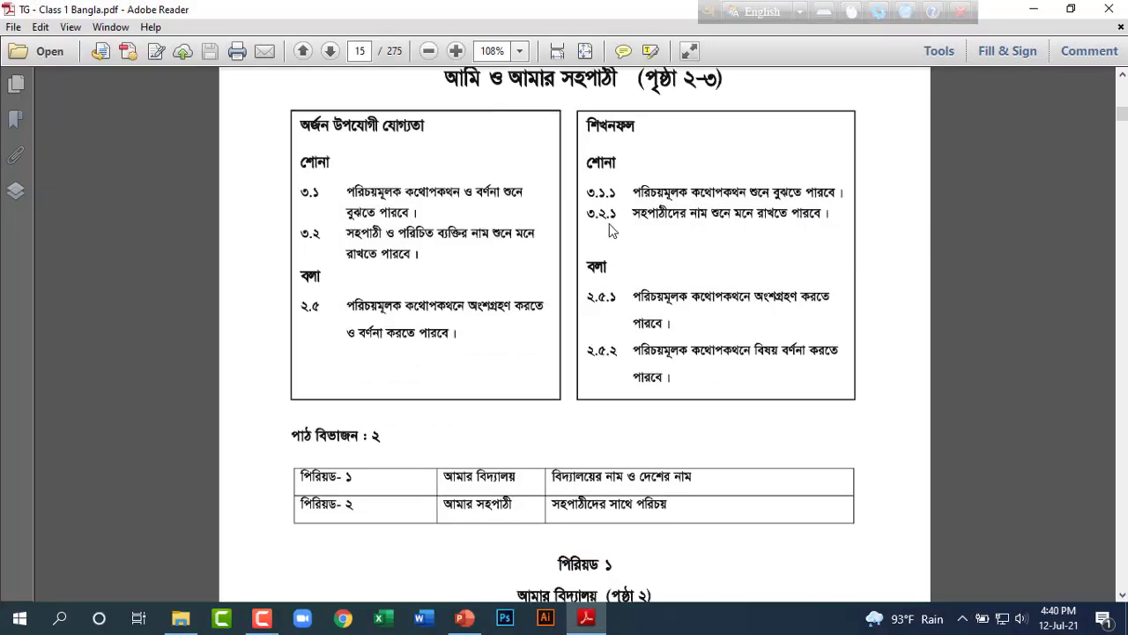
pyautogui.scroll(-5, 677, 321)
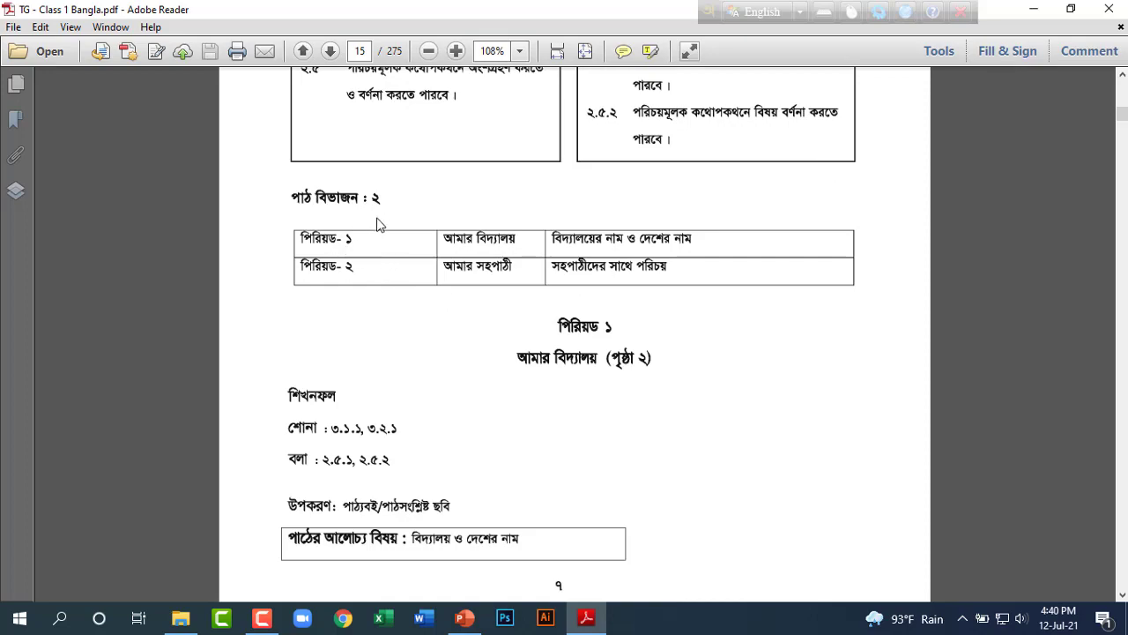
pyautogui.press('Print')
pyautogui.moveTo(251, 167); pyautogui.dragTo(932, 305)
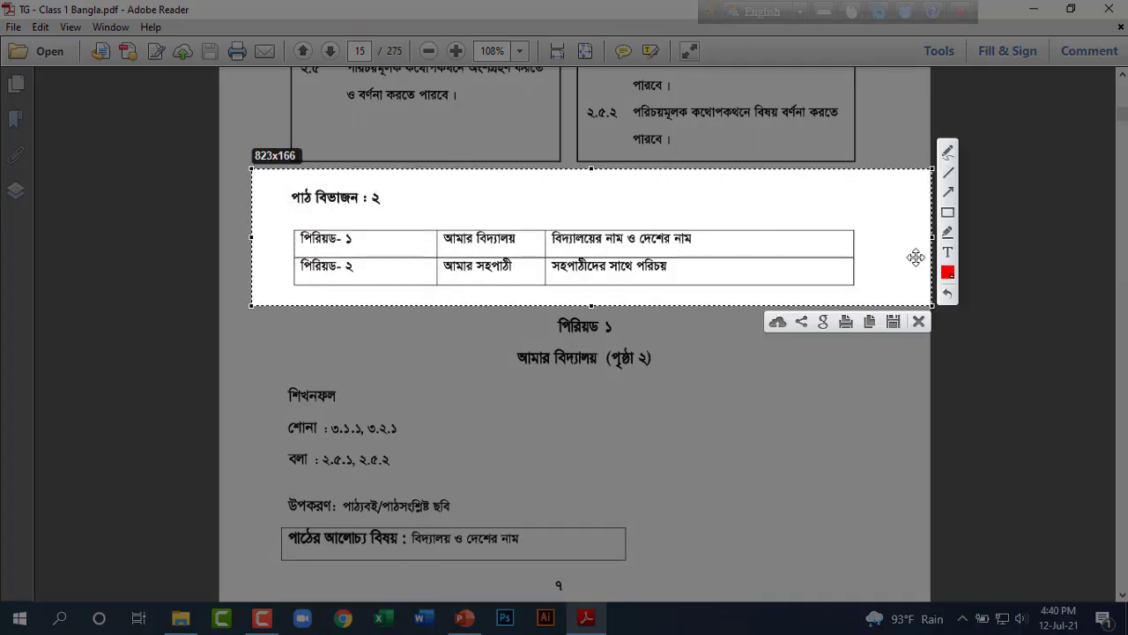
pyautogui.moveTo(374, 187); pyautogui.dragTo(414, 175)
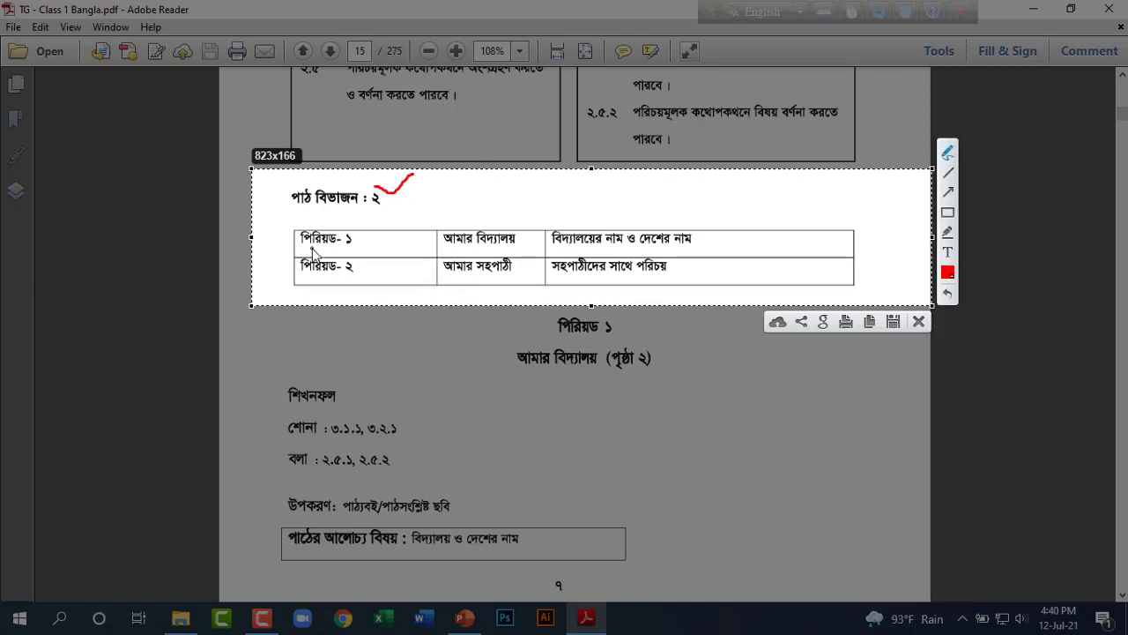
pyautogui.moveTo(302, 248)
pyautogui.mouseDown()
pyautogui.moveTo(362, 245)
pyautogui.moveTo(308, 233)
pyautogui.moveTo(304, 248)
pyautogui.mouseUp()
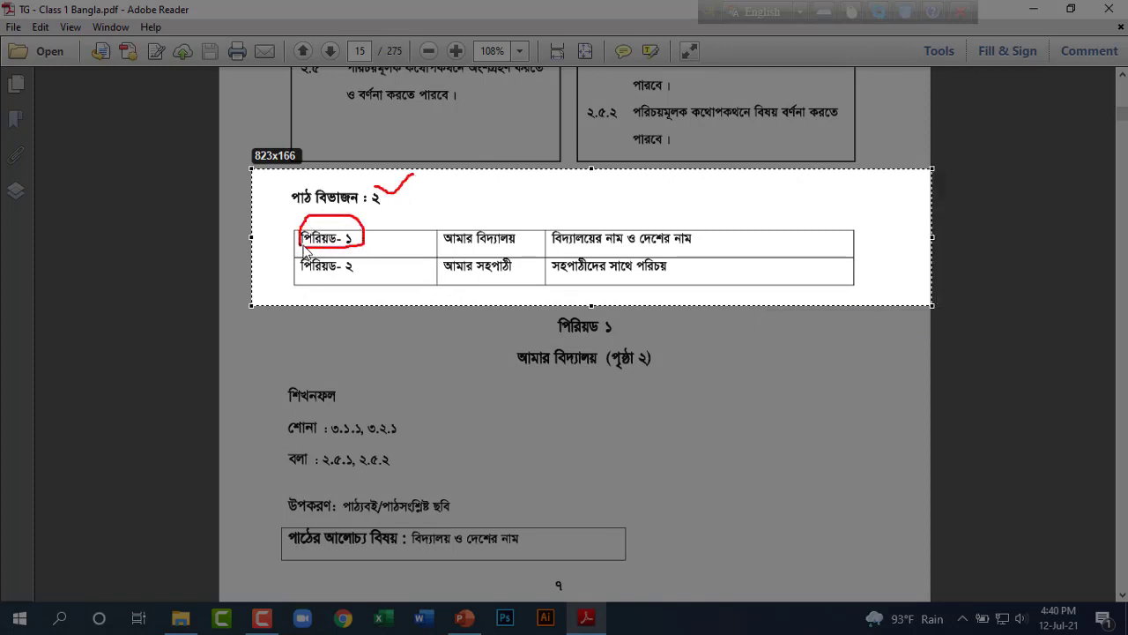
pyautogui.moveTo(550, 231)
pyautogui.mouseDown()
pyautogui.moveTo(670, 219)
pyautogui.moveTo(549, 230)
pyautogui.mouseUp()
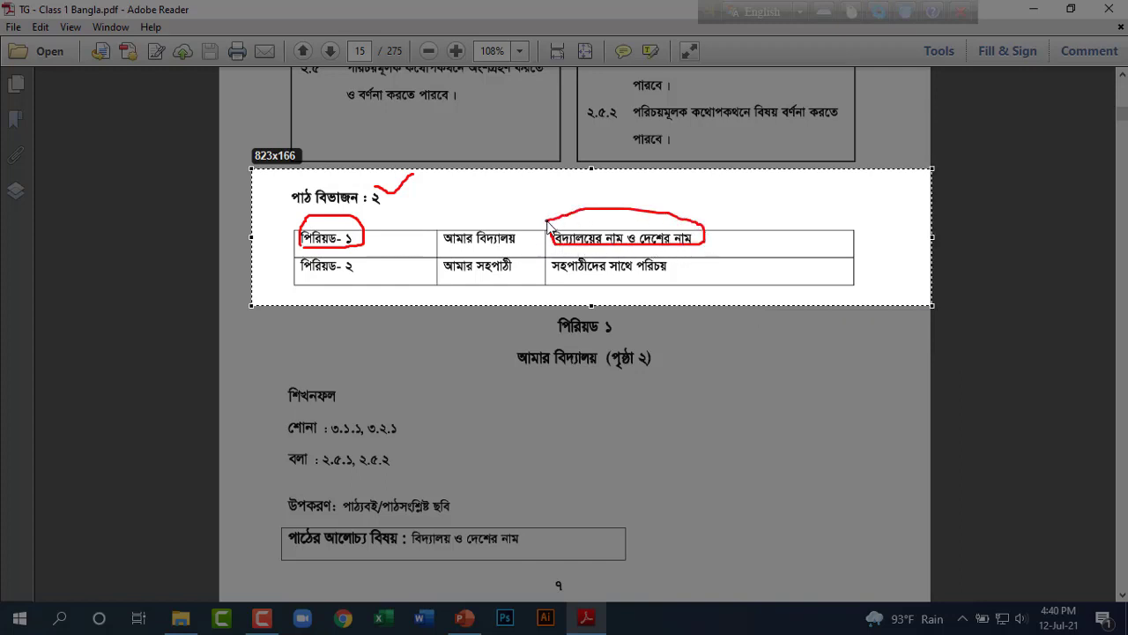
pyautogui.moveTo(290, 240)
pyautogui.mouseDown()
pyautogui.moveTo(353, 285)
pyautogui.moveTo(304, 249)
pyautogui.mouseUp()
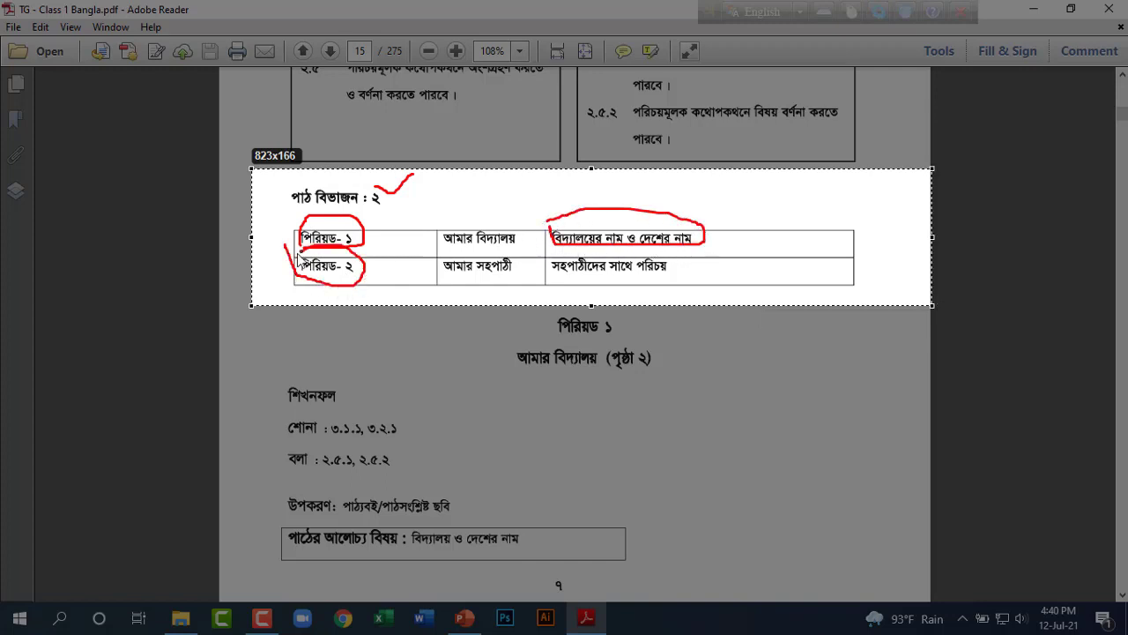
pyautogui.moveTo(470, 267)
pyautogui.mouseDown()
pyautogui.moveTo(527, 245)
pyautogui.moveTo(587, 269)
pyautogui.moveTo(563, 275)
pyautogui.mouseUp()
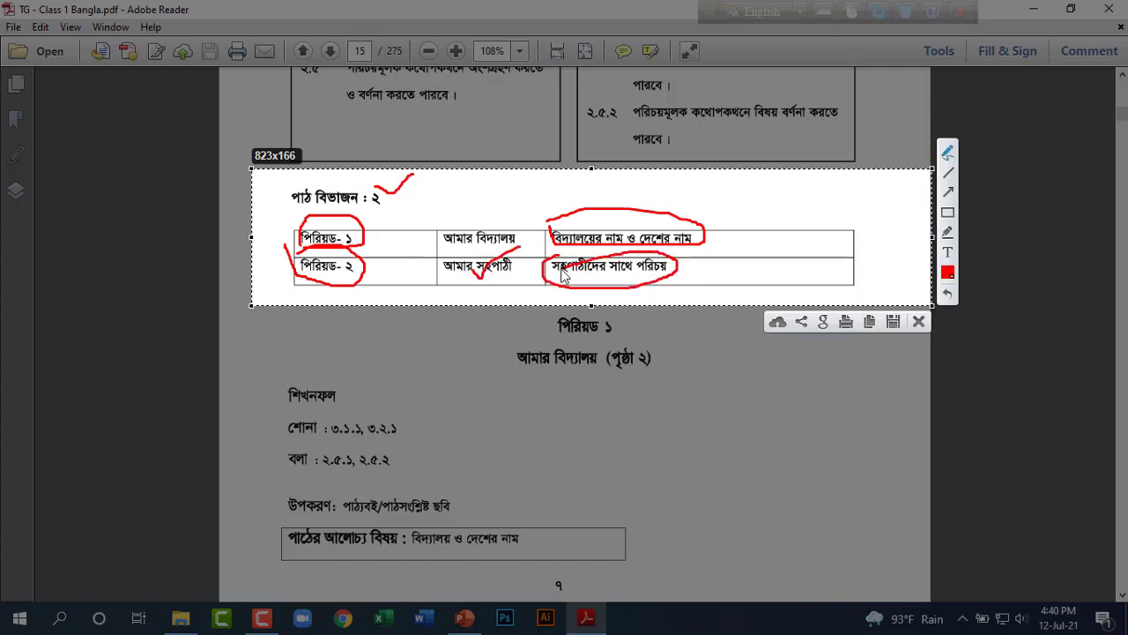
pyautogui.moveTo(309, 184); pyautogui.dragTo(339, 175)
# Close the capture, scroll around page 15, and capture then discard the period table.
pyautogui.press('Escape')
pyautogui.scroll(3, 490, 309)
pyautogui.scroll(2, 490, 309)
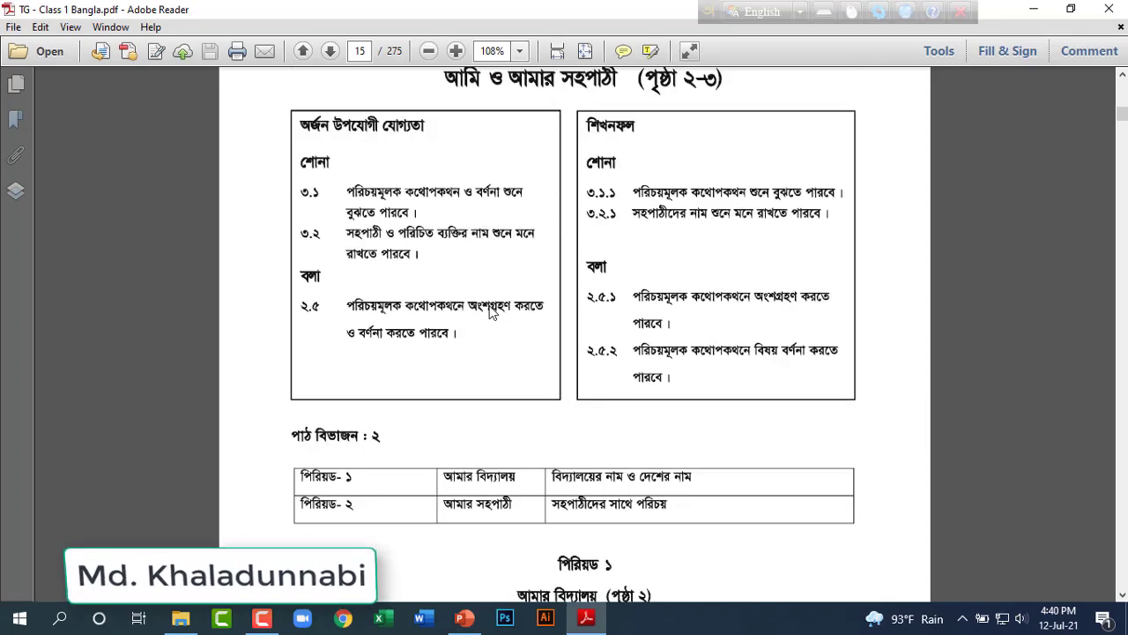
pyautogui.scroll(2, 492, 313)
pyautogui.scroll(-2, 492, 312)
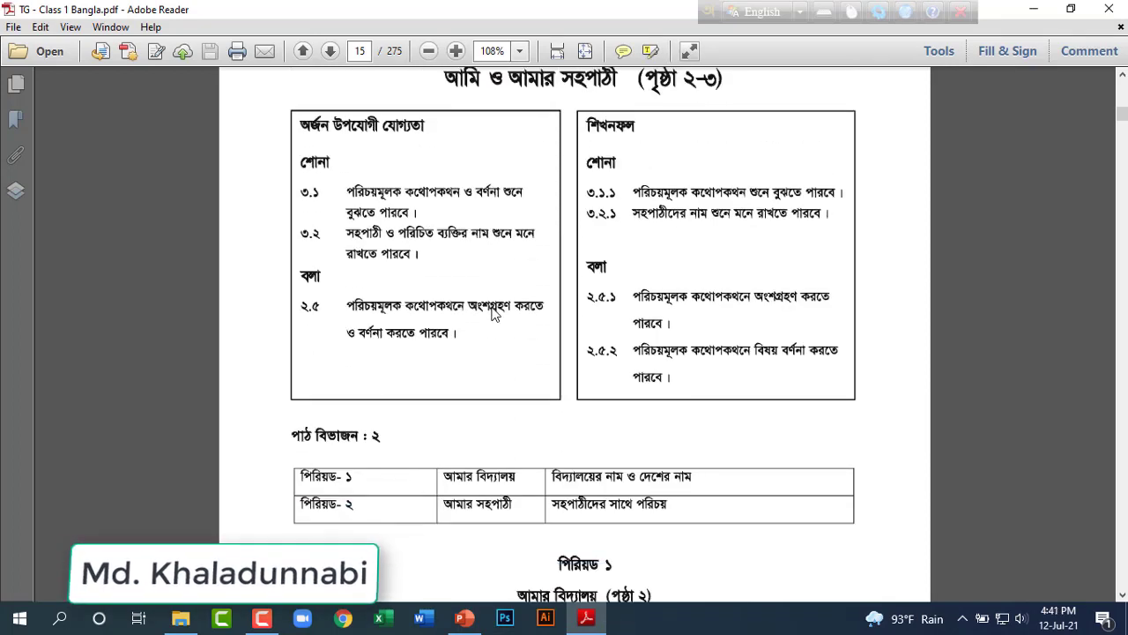
pyautogui.scroll(-2, 493, 313)
pyautogui.scroll(-1, 493, 315)
pyautogui.scroll(-1, 494, 321)
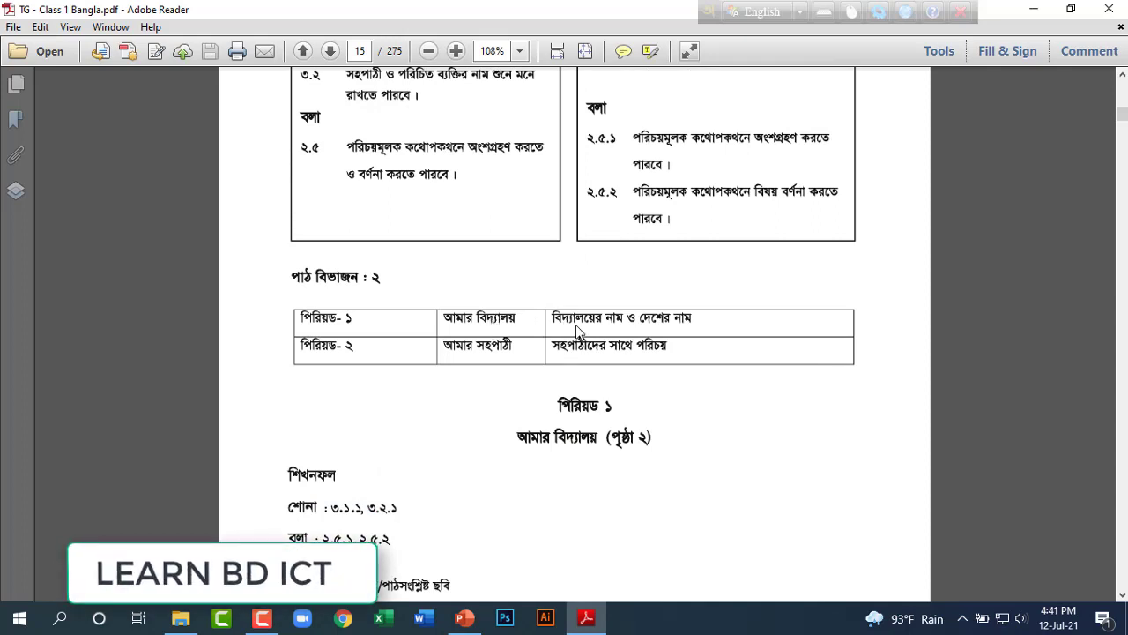
pyautogui.scroll(2, 577, 330)
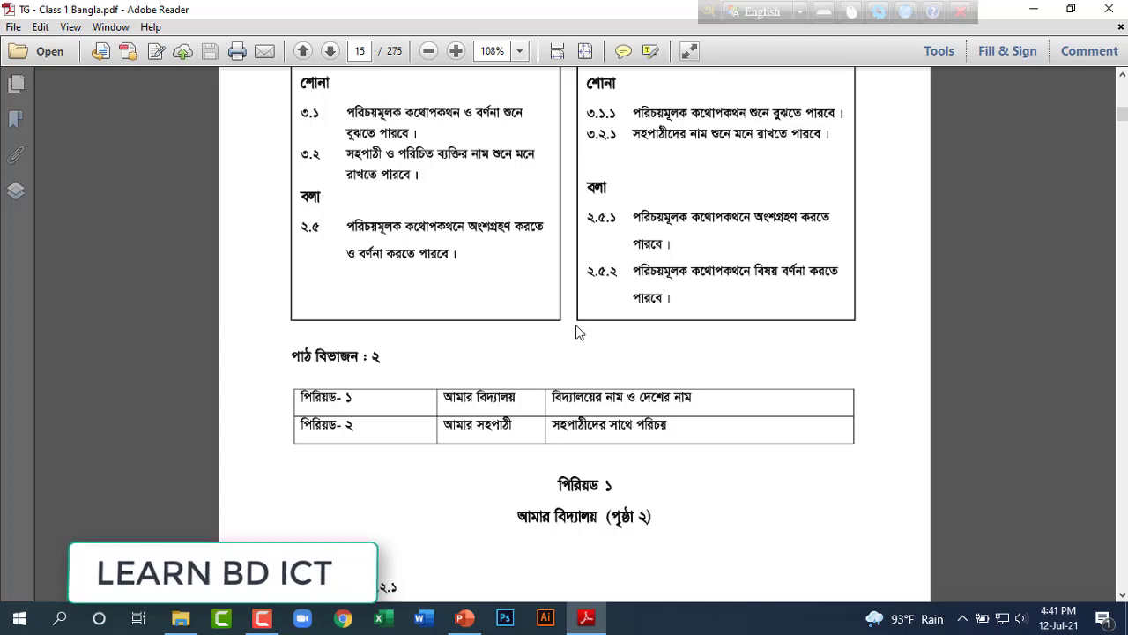
pyautogui.scroll(1, 631, 119)
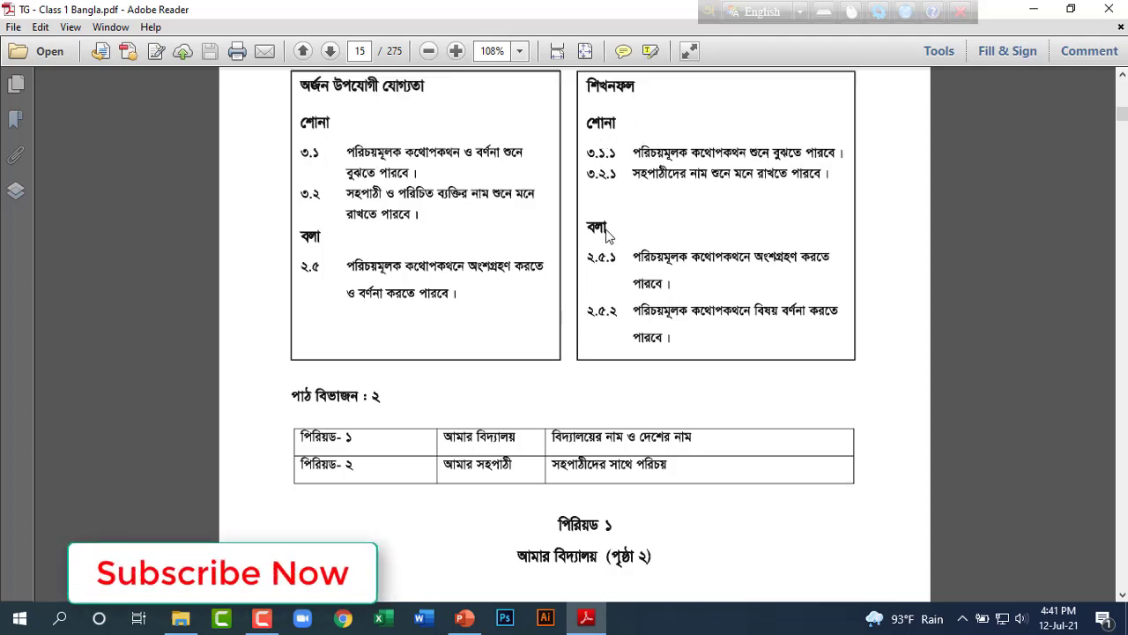
pyautogui.scroll(-1, 373, 402)
pyautogui.scroll(-1, 373, 392)
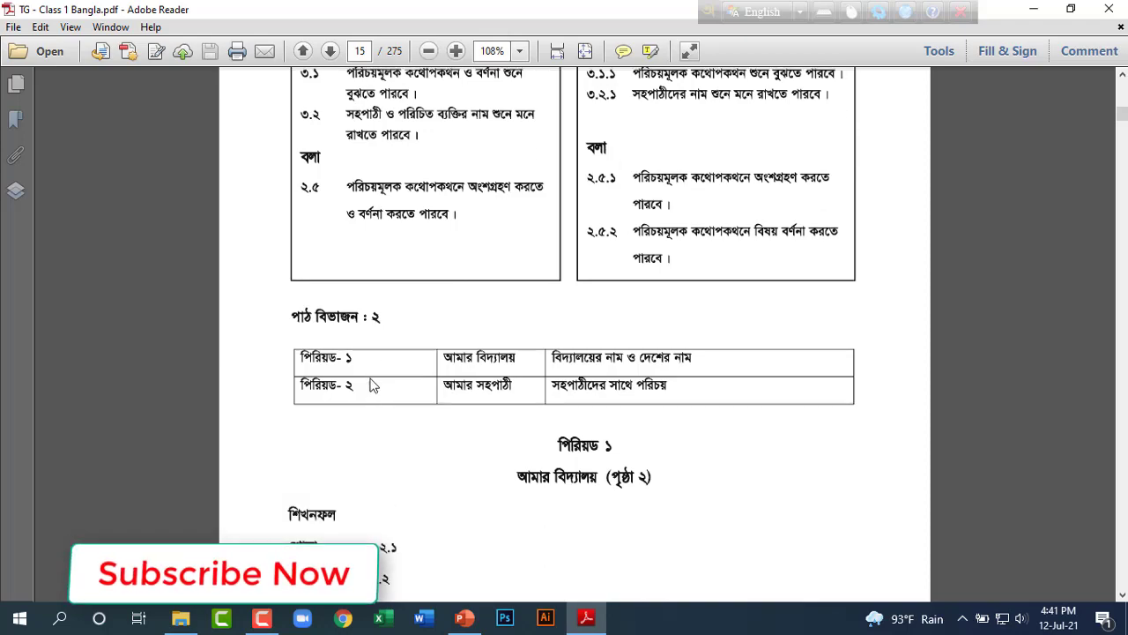
pyautogui.press('Print')
pyautogui.moveTo(245, 314); pyautogui.dragTo(839, 436)
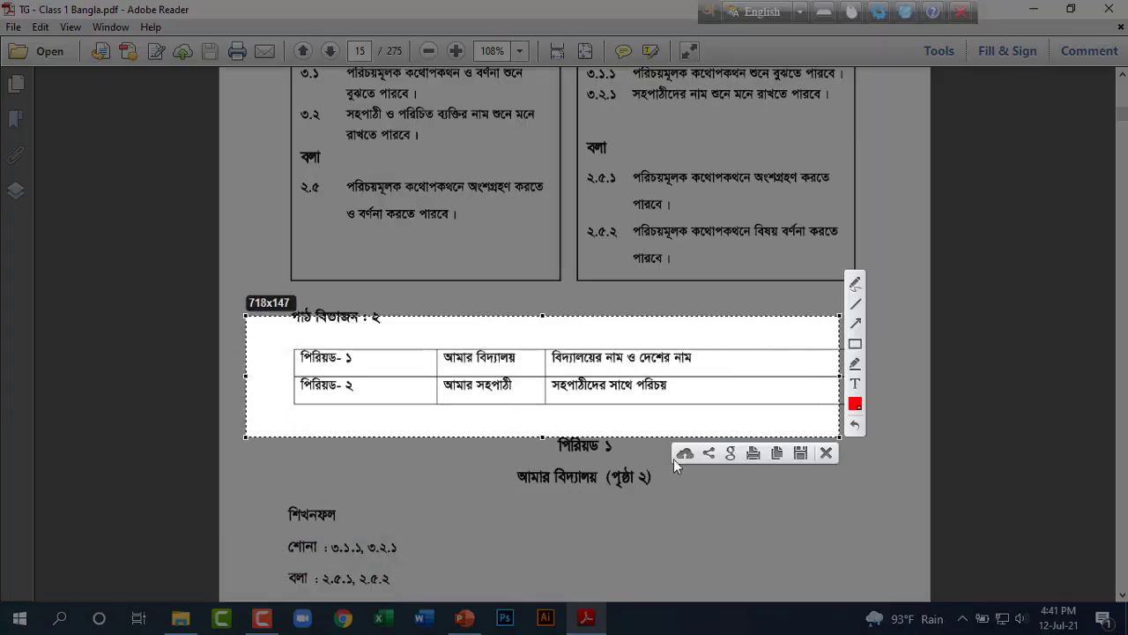
pyautogui.hotkey('ctrl', 'c')
# Capture the পিরিয়ড ১ / আমার বিদ্যালয় (পৃষ্ঠা ২) heading and tick পিরিয়ড ১ in red.
pyautogui.scroll(-3, 655, 446)
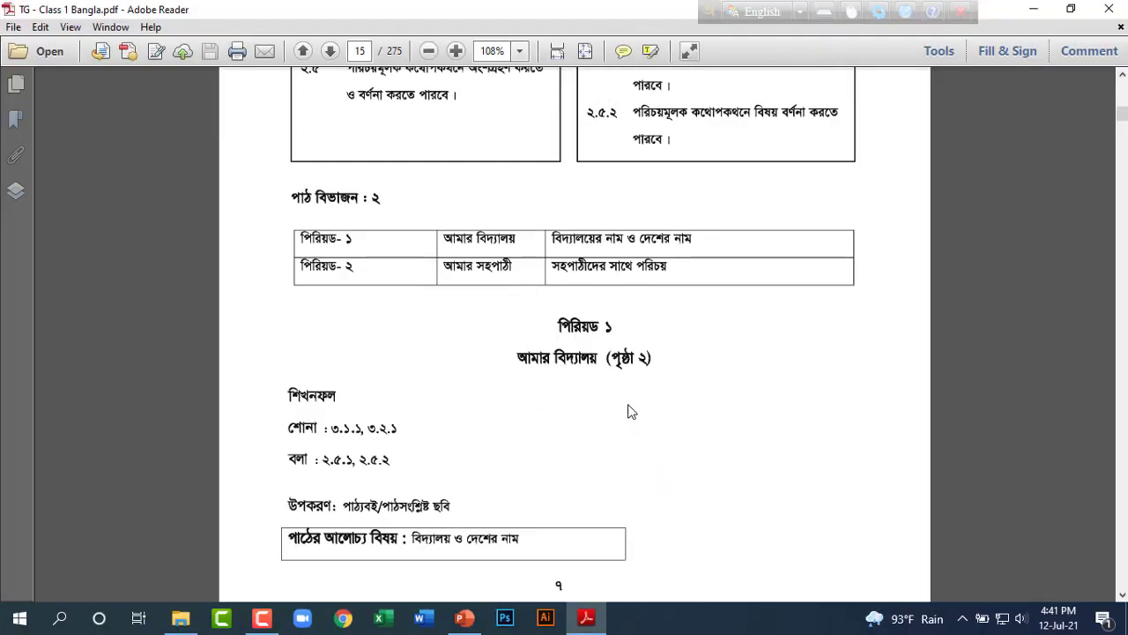
pyautogui.press('Print')
pyautogui.moveTo(485, 292); pyautogui.dragTo(707, 390)
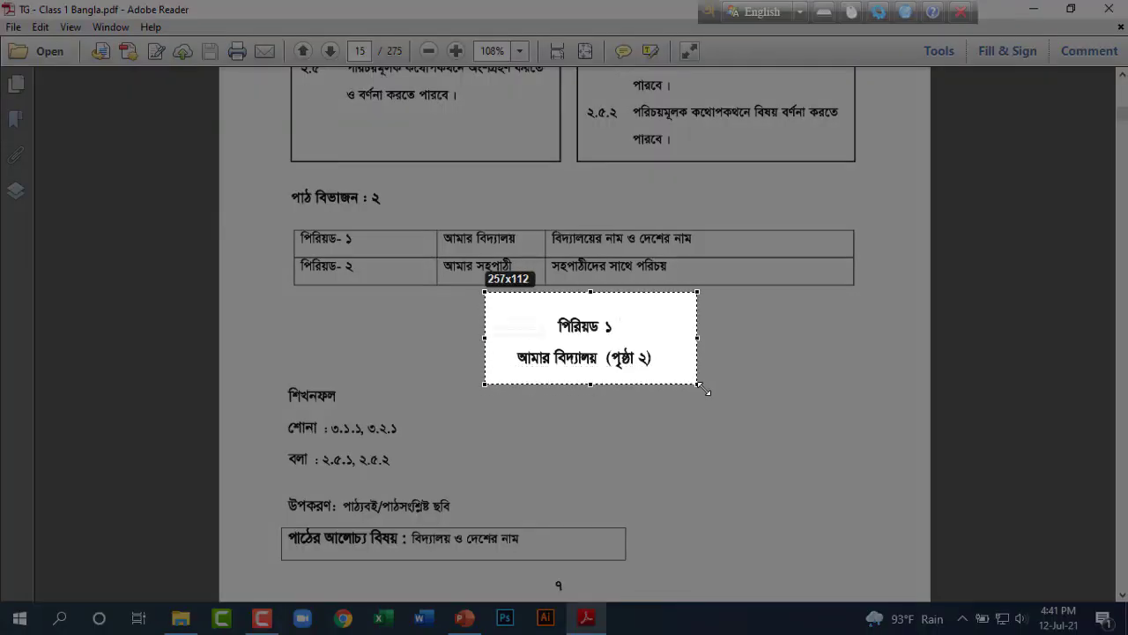
pyautogui.click(723, 237)
pyautogui.moveTo(624, 319); pyautogui.dragTo(705, 282)
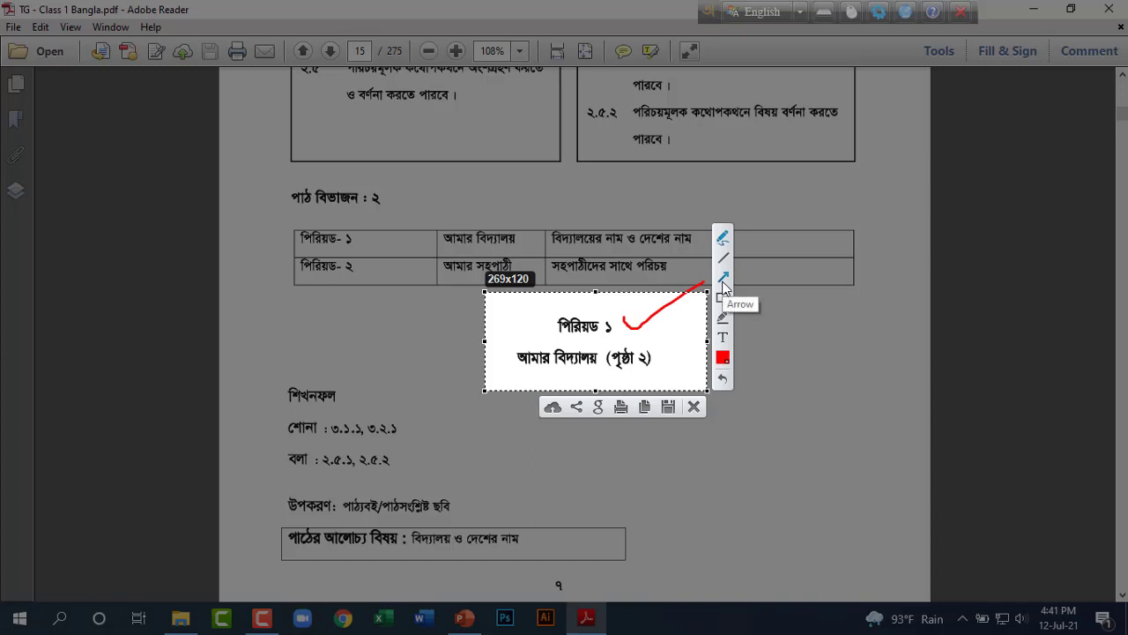
# Capture the two পিরিয়ড cells, tick পিরিয়ড- ১ and circle the পিরিয়ড ১ heading in red.
pyautogui.hotkey('ctrl', 'c')
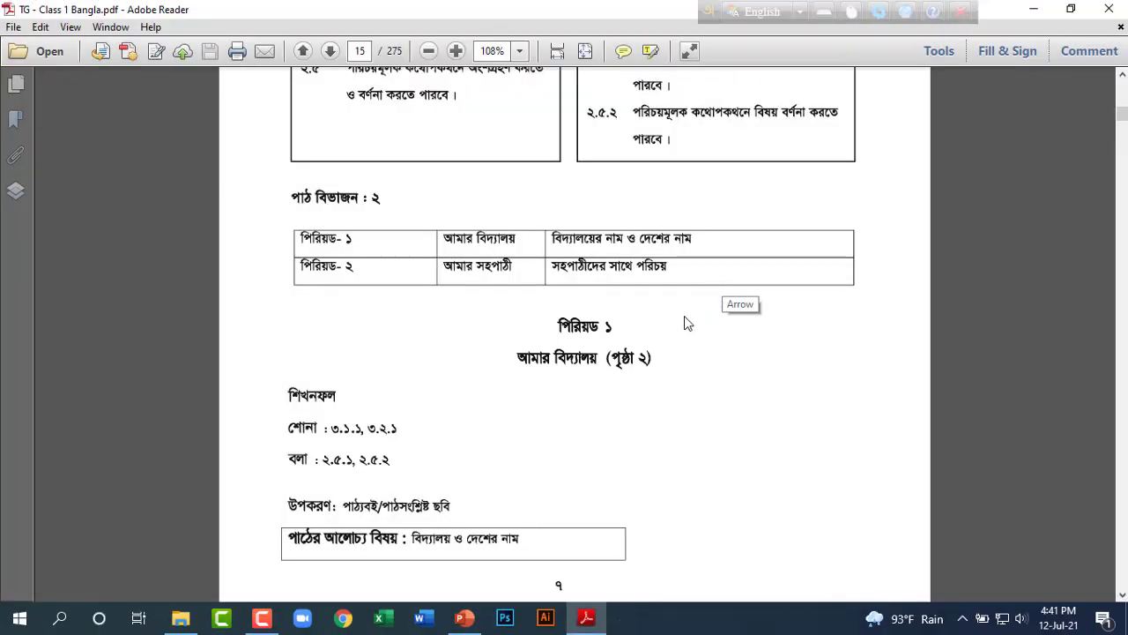
pyautogui.scroll(-3, 679, 322)
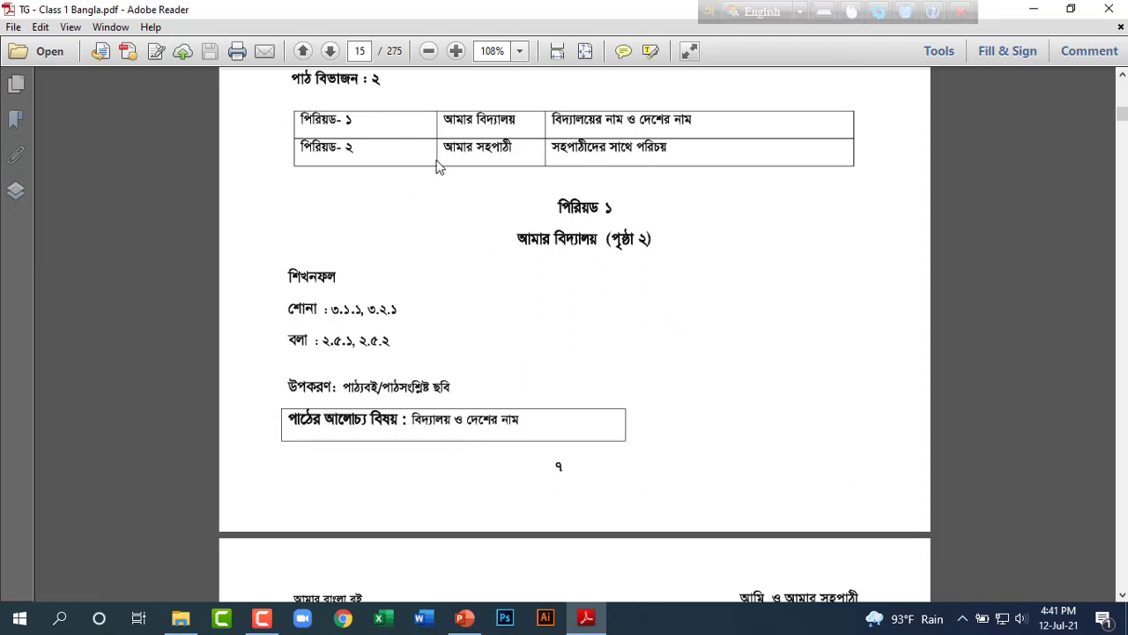
pyautogui.press('Print')
pyautogui.moveTo(280, 102); pyautogui.dragTo(419, 171)
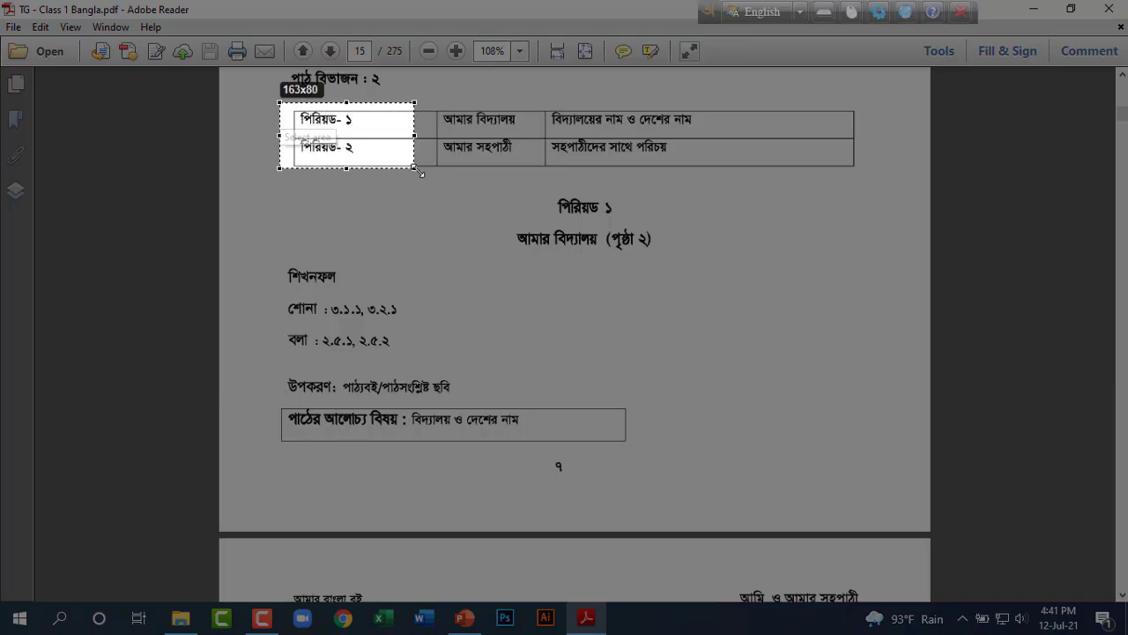
pyautogui.moveTo(370, 113); pyautogui.dragTo(406, 111)
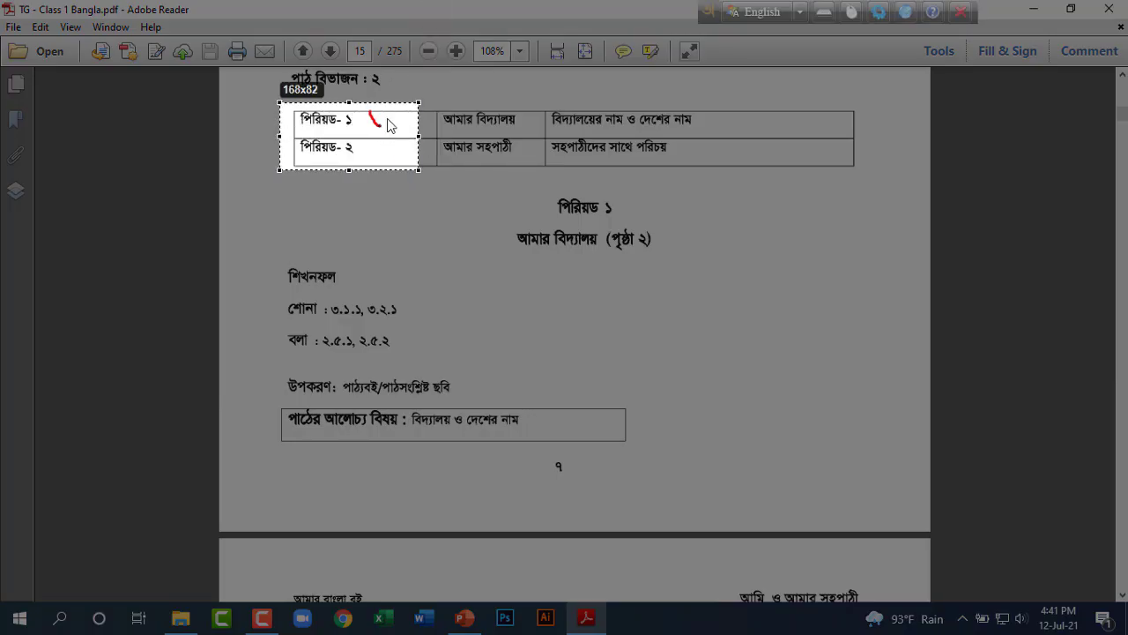
pyautogui.moveTo(558, 172); pyautogui.dragTo(543, 205)
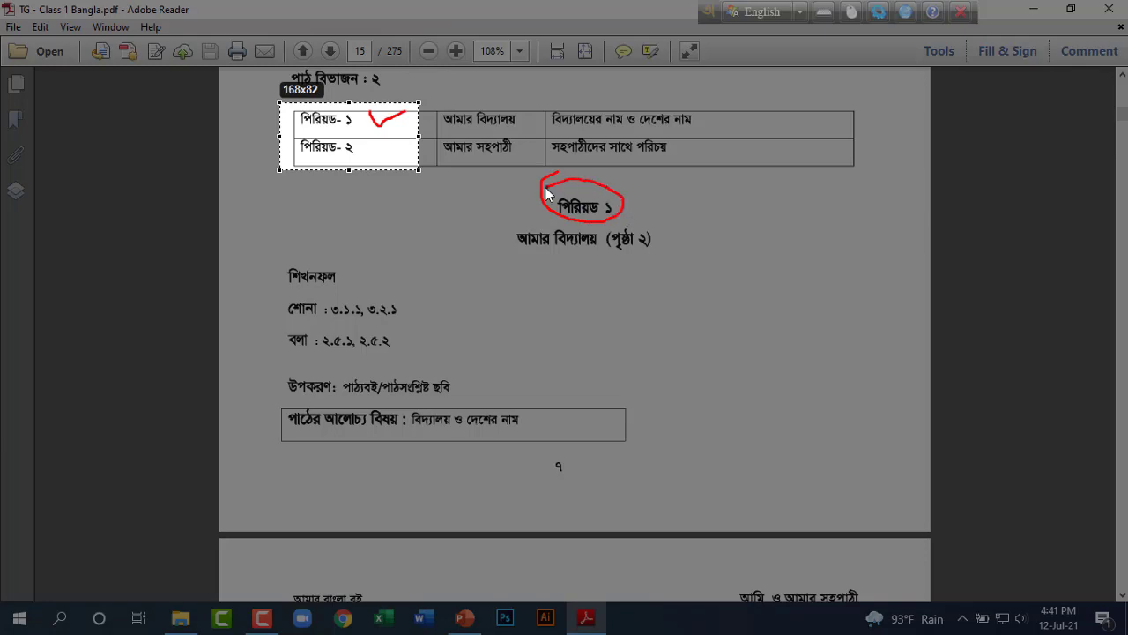
pyautogui.hotkey('ctrl', 'c')
# Scroll down to page 16's activity list and frame the পিরিয়ড –২ heading in a capture.
pyautogui.scroll(-3, 595, 273)
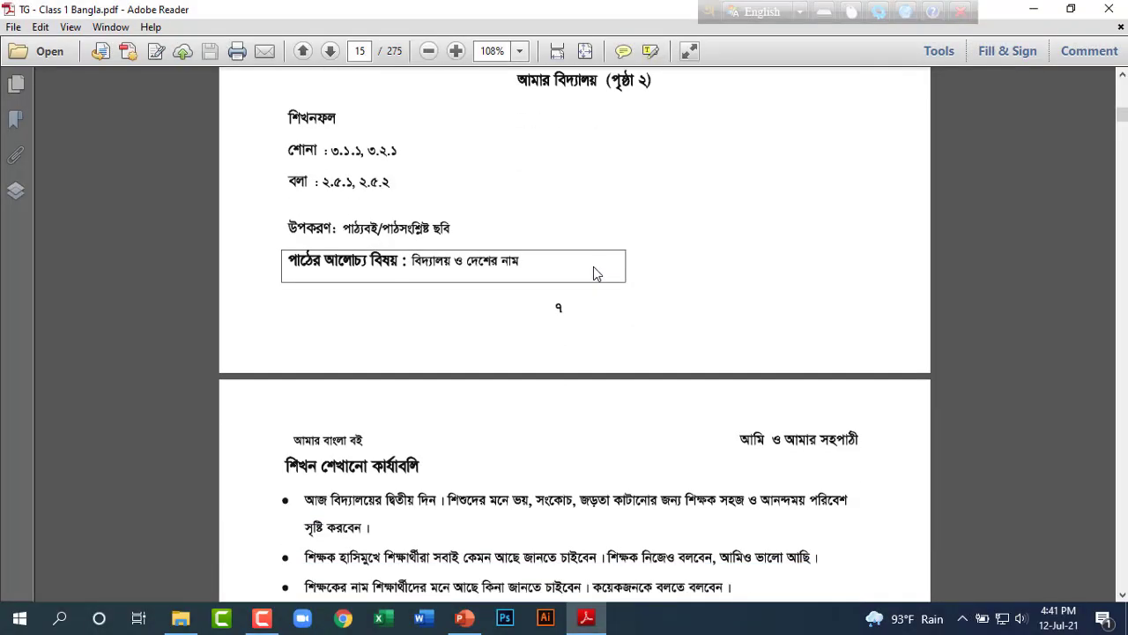
pyautogui.scroll(-4, 594, 273)
pyautogui.scroll(-2, 492, 266)
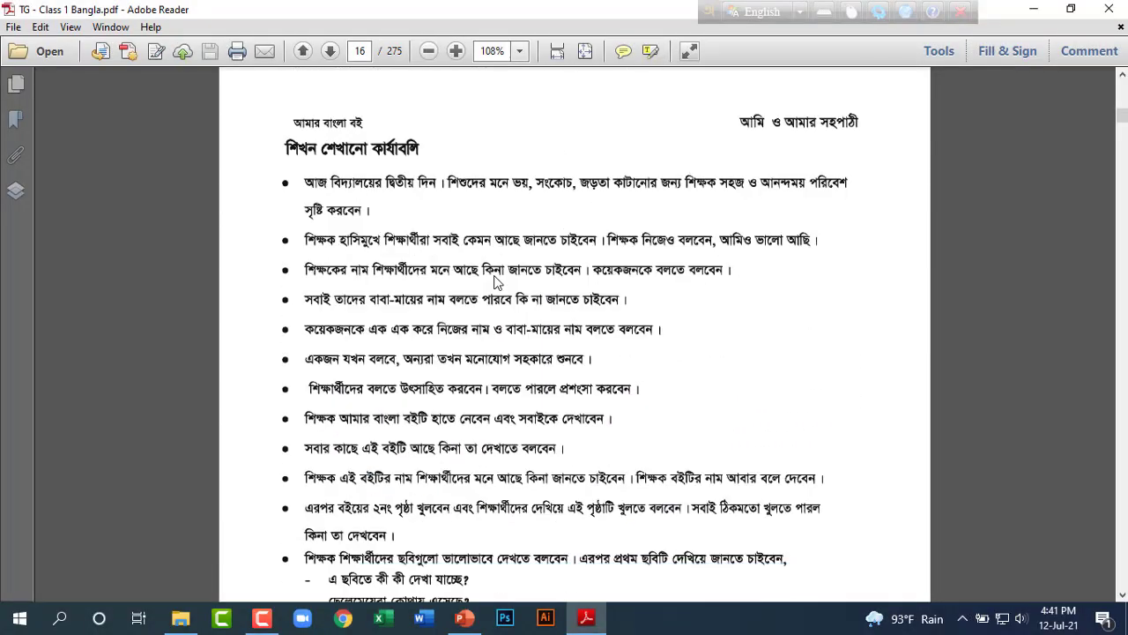
pyautogui.scroll(-3, 492, 266)
pyautogui.scroll(-3, 492, 267)
pyautogui.scroll(-6, 492, 266)
pyautogui.scroll(-5, 492, 266)
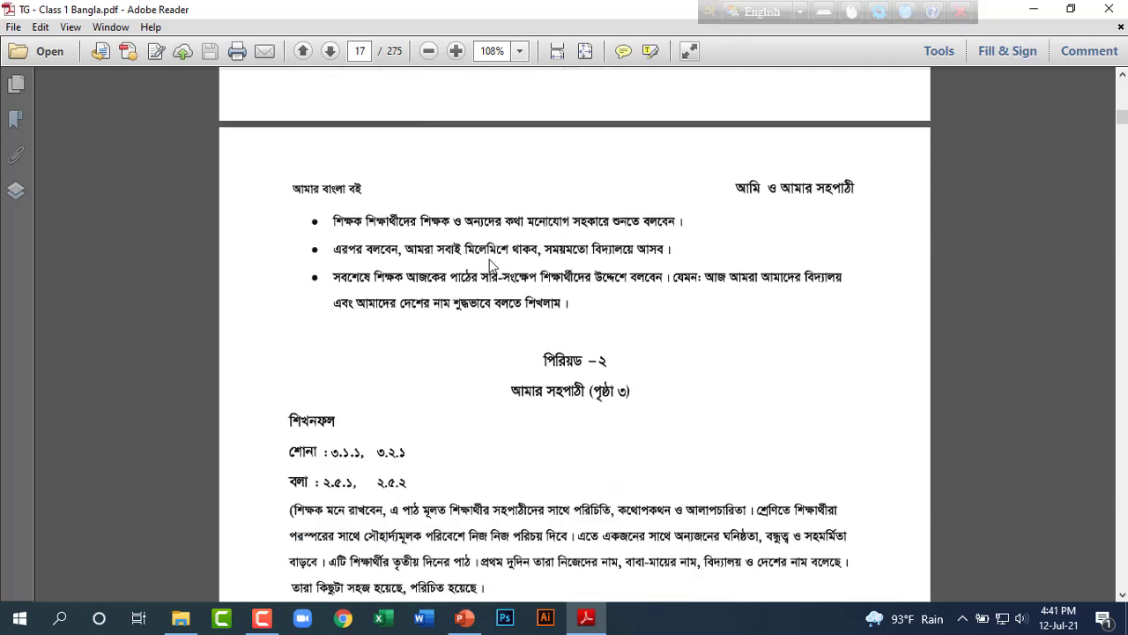
pyautogui.scroll(-2, 504, 273)
pyautogui.press('Print')
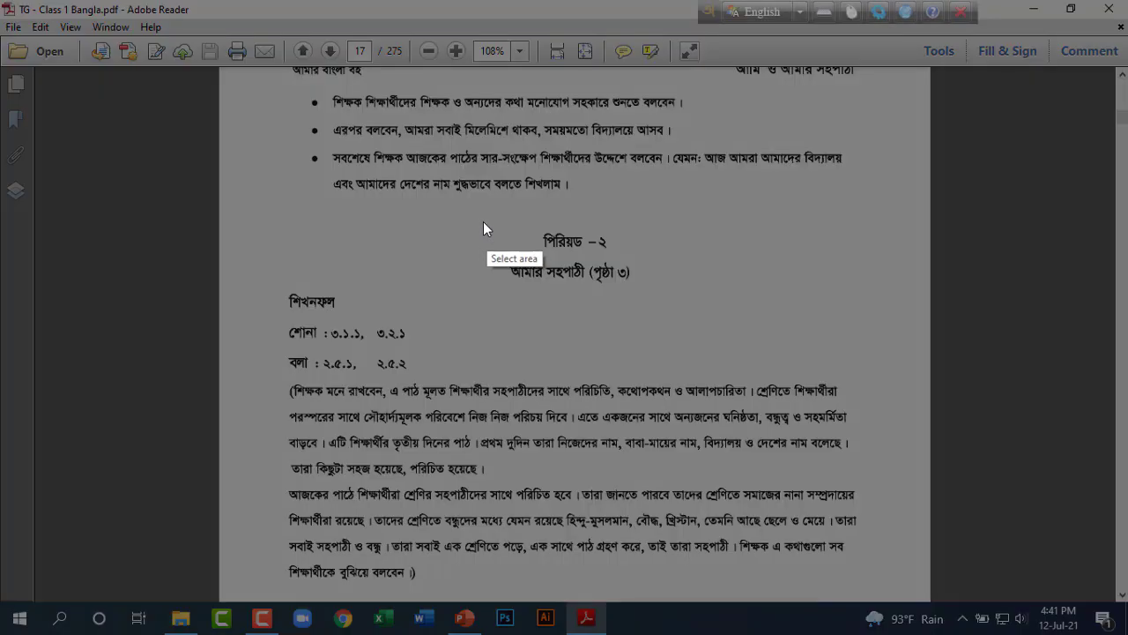
pyautogui.moveTo(483, 222); pyautogui.dragTo(711, 310)
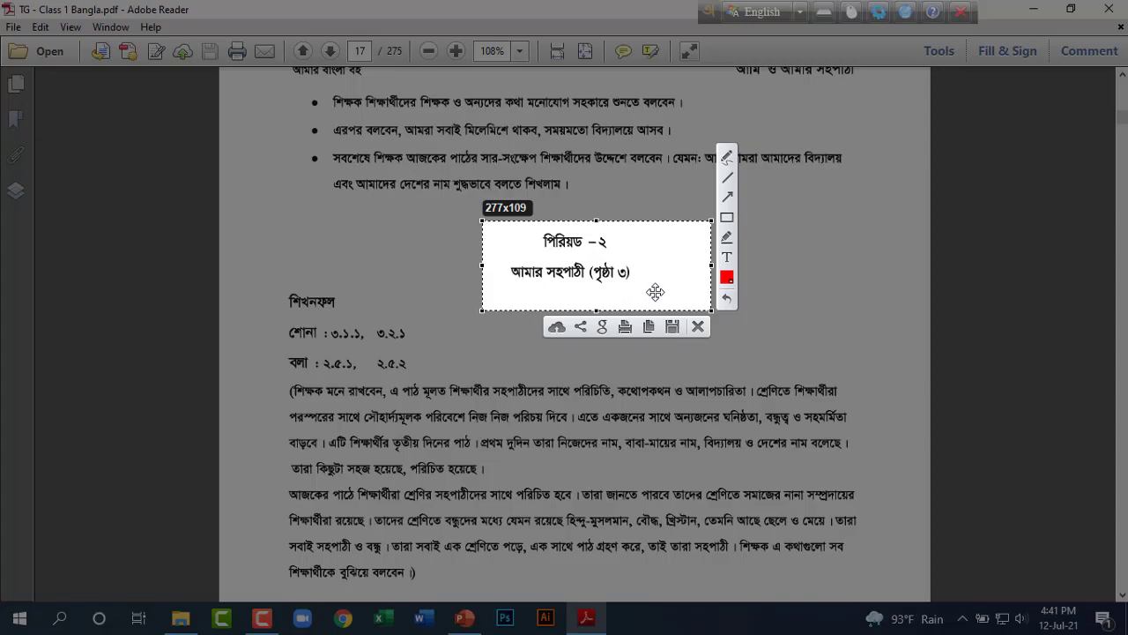
pyautogui.hotkey('ctrl', 'c')
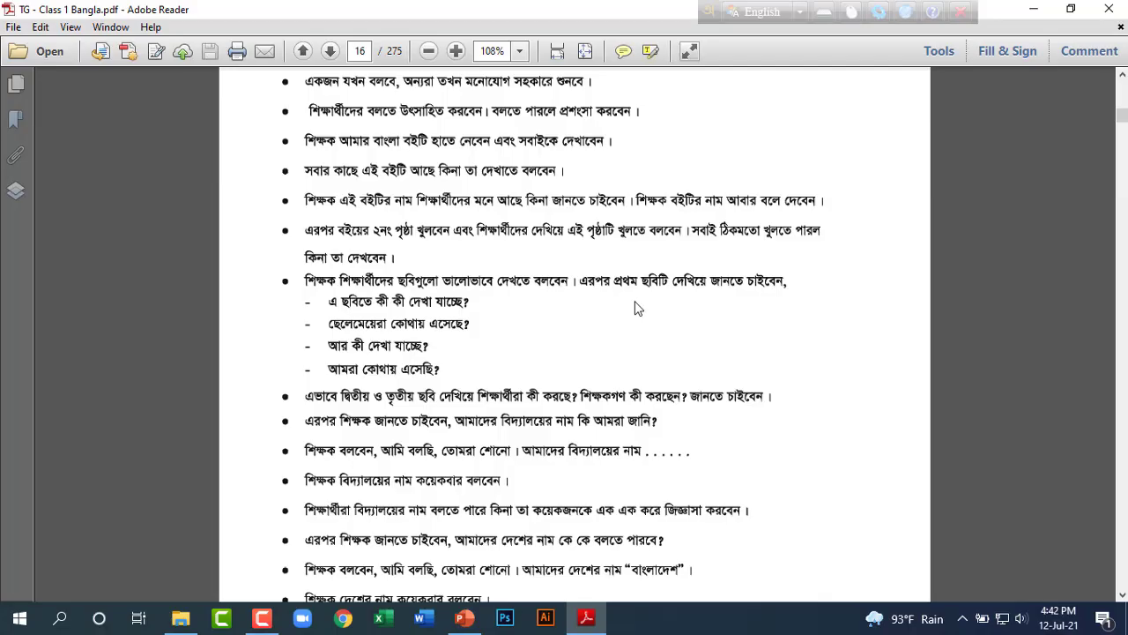
# Scroll back to page 10 and capture the পাঠ–১ lesson heading with Lightshot.
pyautogui.scroll(3, 638, 308)
pyautogui.scroll(5, 638, 307)
pyautogui.scroll(1, 637, 308)
pyautogui.scroll(8, 619, 357)
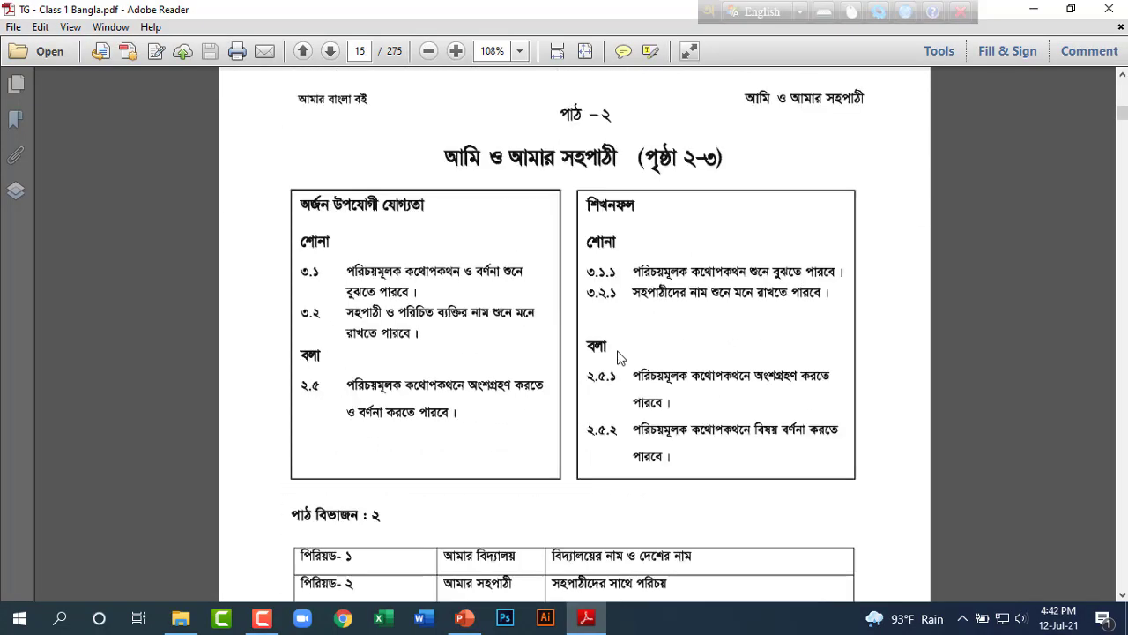
pyautogui.scroll(-5, 619, 357)
pyautogui.scroll(6, 617, 355)
pyautogui.scroll(10, 615, 353)
pyautogui.scroll(10, 615, 350)
pyautogui.scroll(7, 613, 346)
pyautogui.scroll(5, 613, 346)
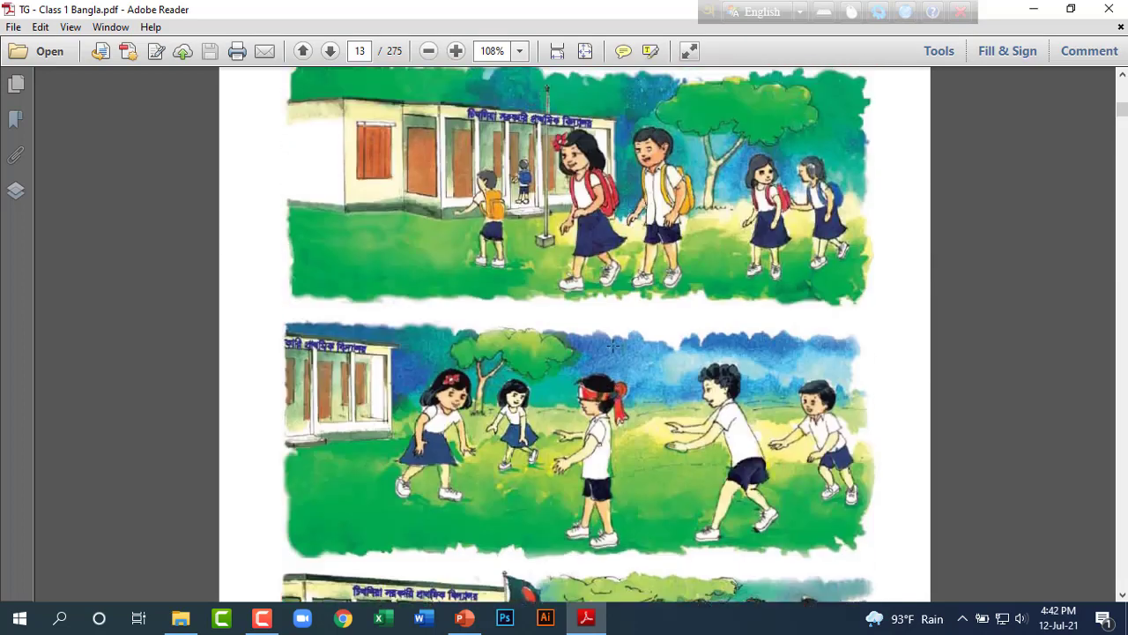
pyautogui.scroll(5, 612, 344)
pyautogui.scroll(5, 613, 346)
pyautogui.scroll(3, 614, 352)
pyautogui.scroll(5, 616, 353)
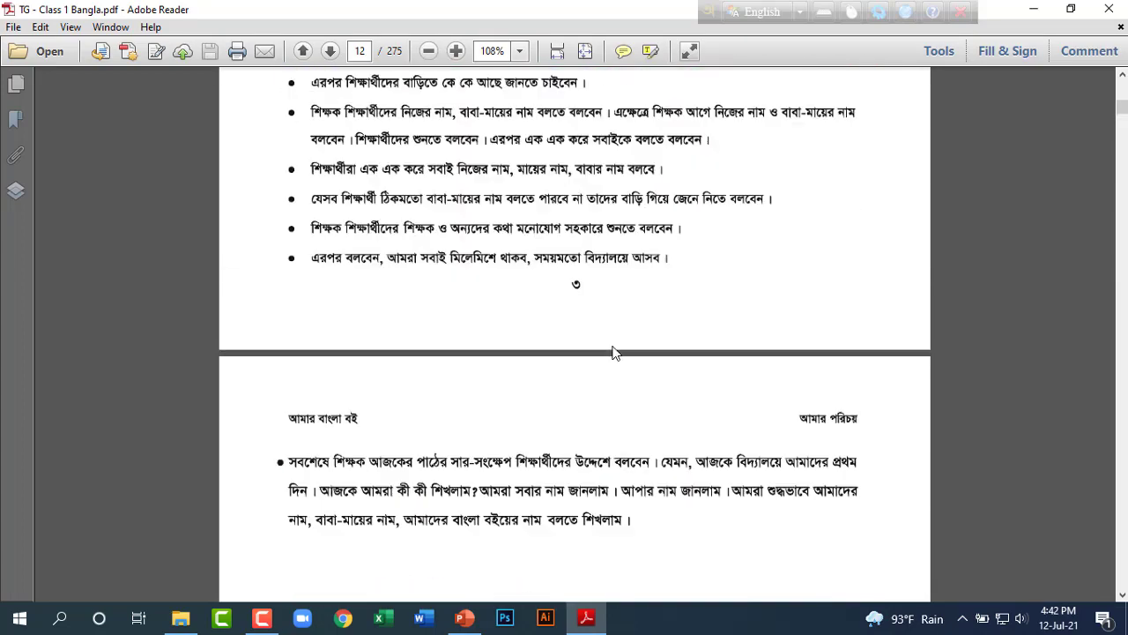
pyautogui.scroll(5, 616, 355)
pyautogui.scroll(5, 615, 354)
pyautogui.scroll(7, 614, 355)
pyautogui.scroll(7, 614, 356)
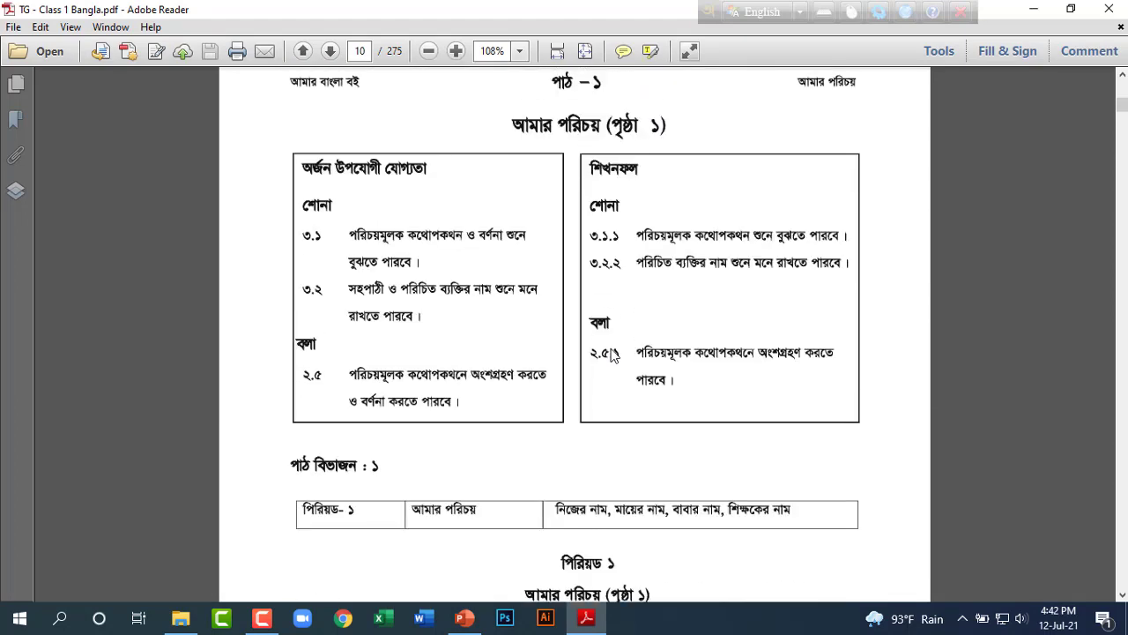
pyautogui.scroll(3, 612, 356)
pyautogui.scroll(-2, 611, 357)
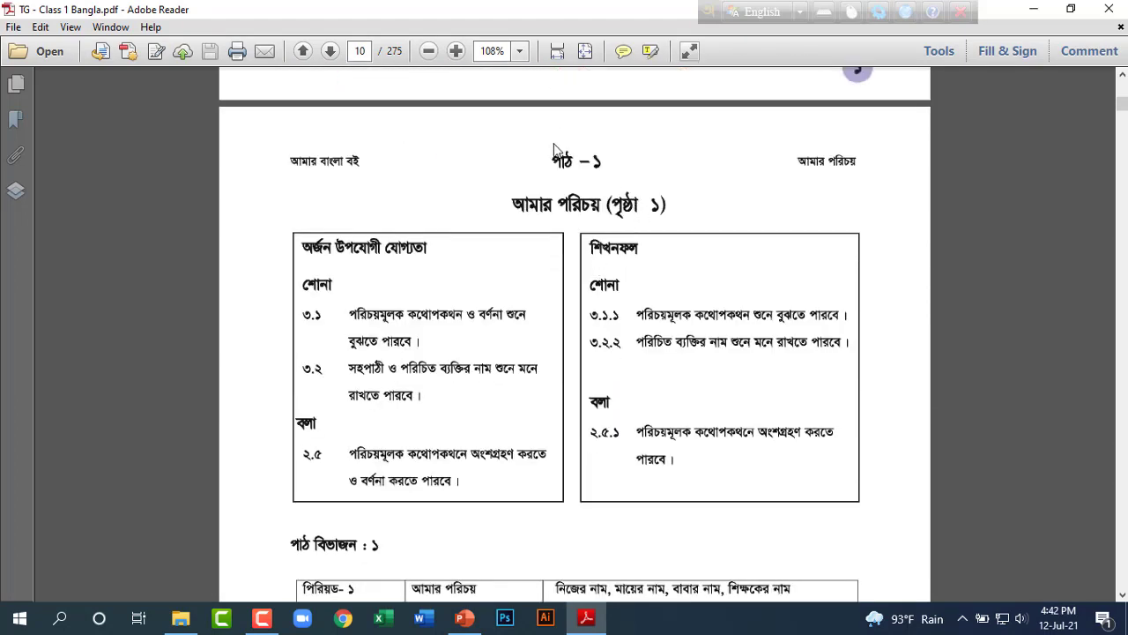
pyautogui.press('Print')
pyautogui.moveTo(501, 132); pyautogui.dragTo(696, 228)
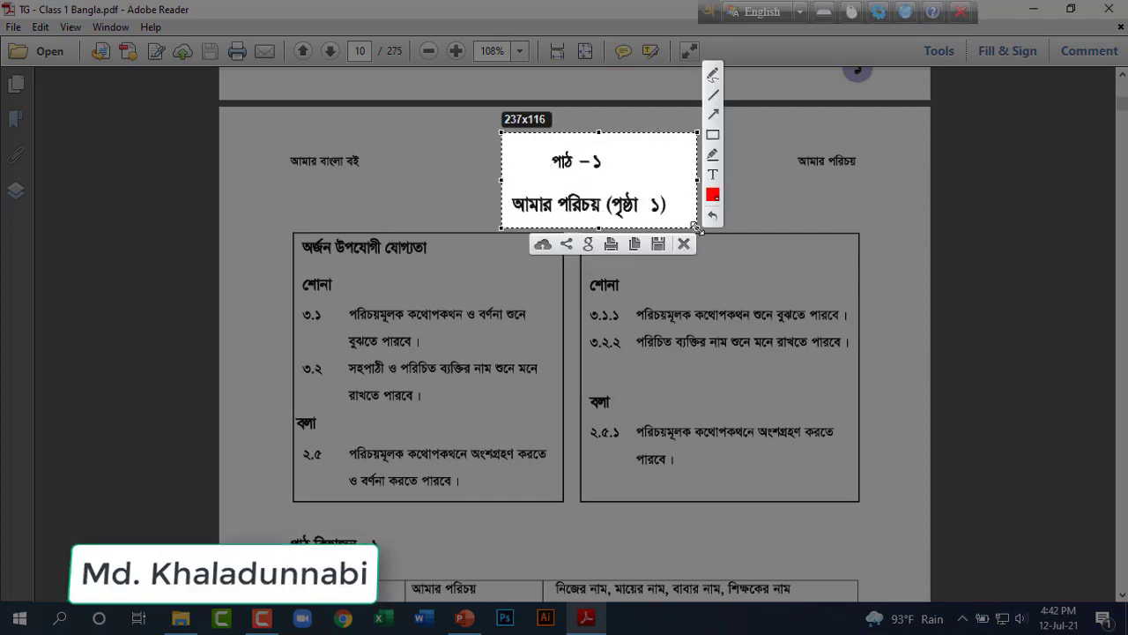
pyautogui.hotkey('ctrl', 'c')
# Capture the পাঠ বিভাজন heading and the full period table, then close the capture.
pyautogui.scroll(-3, 484, 318)
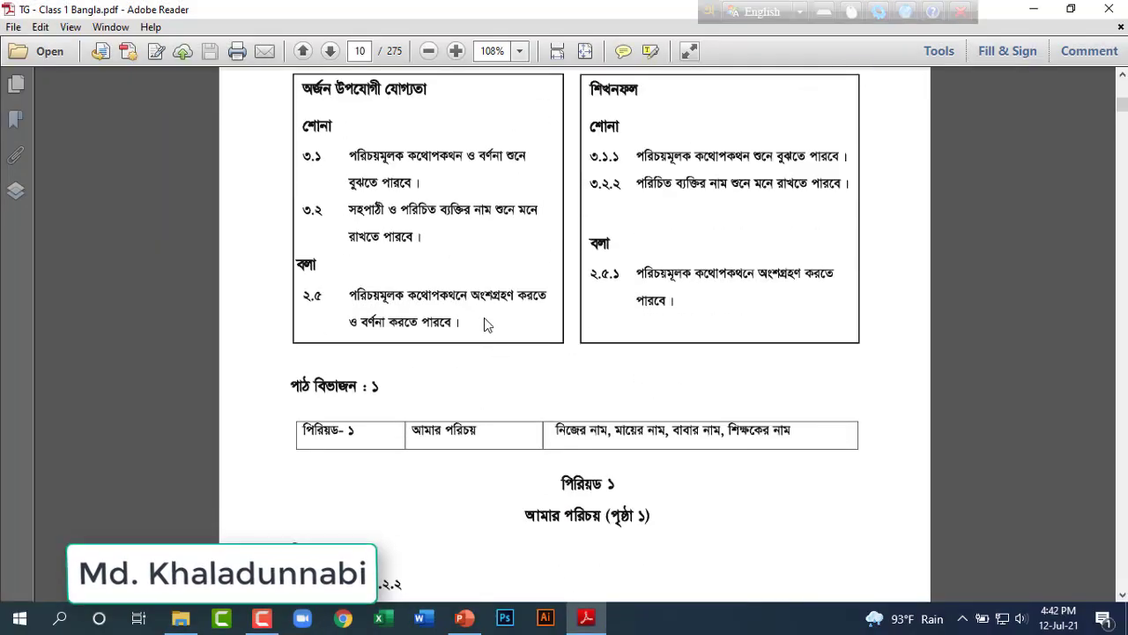
pyautogui.scroll(-1, 494, 291)
pyautogui.scroll(-1, 547, 350)
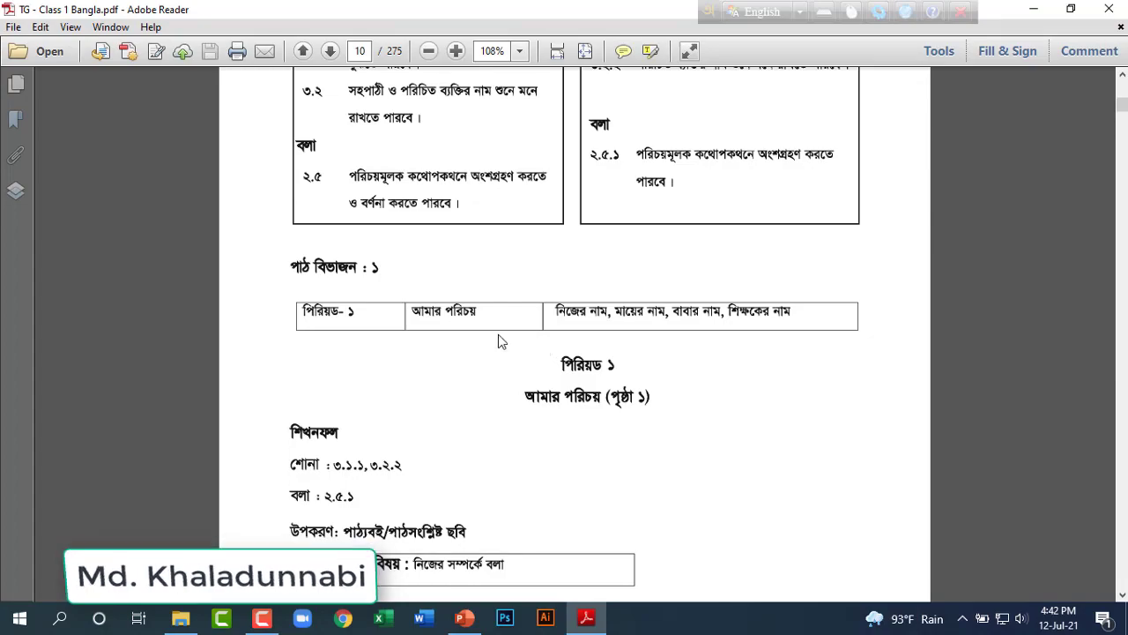
pyautogui.press('Print')
pyautogui.moveTo(250, 228); pyautogui.dragTo(647, 320)
pyautogui.moveTo(713, 341); pyautogui.dragTo(857, 372)
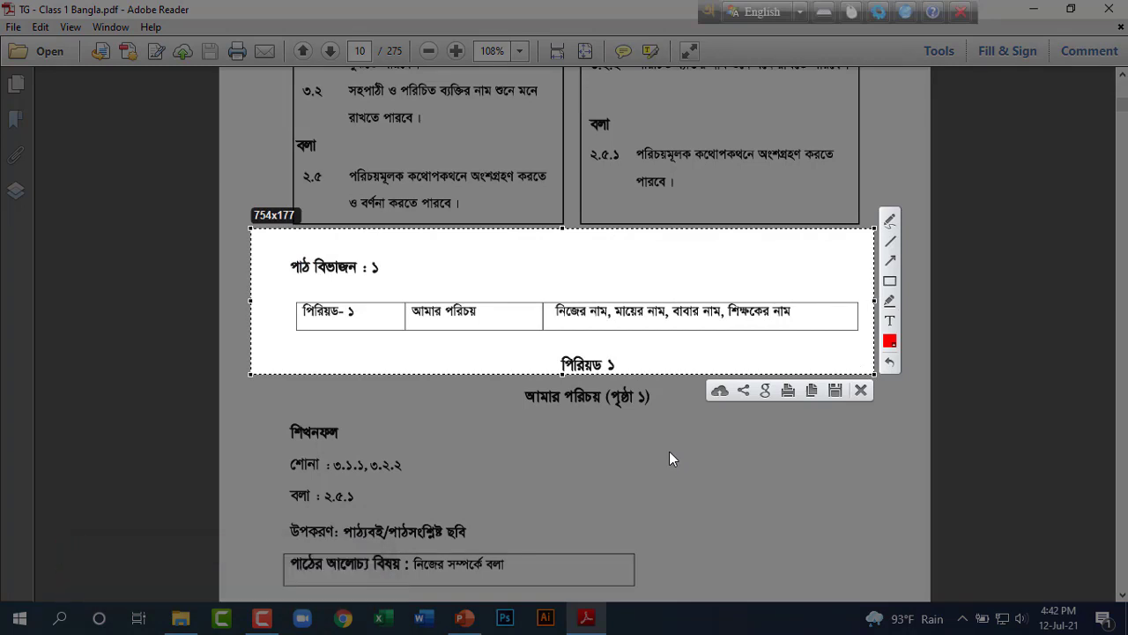
pyautogui.hotkey('ctrl', 's')
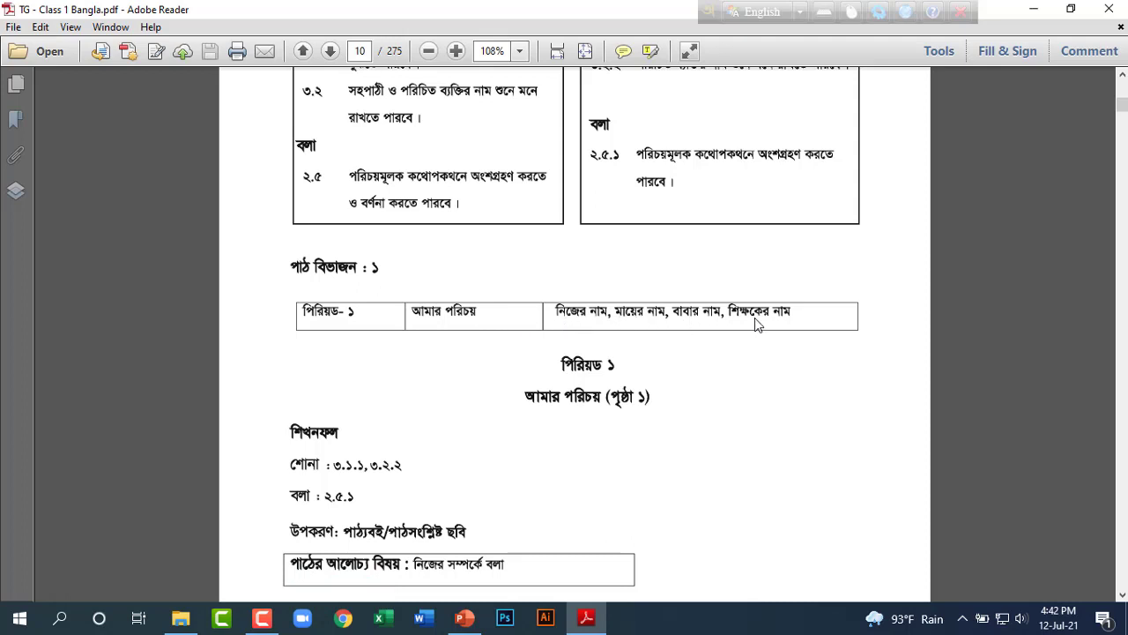
pyautogui.scroll(-1, 755, 318)
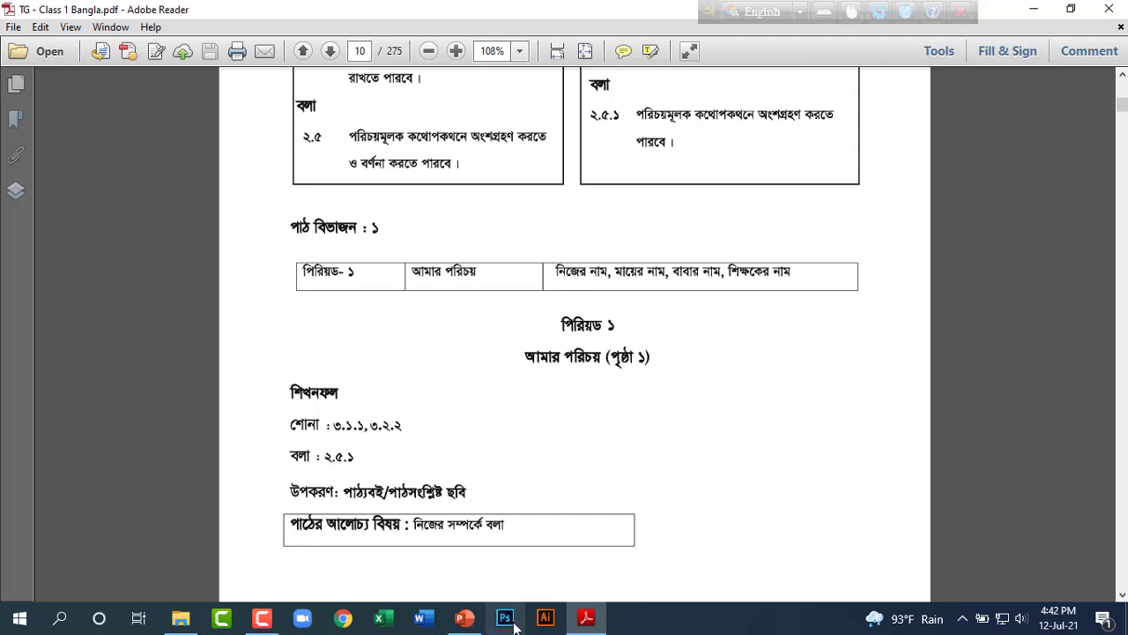
# Move the শিখন ফল box further down on slide 2.
pyautogui.click(464, 618)
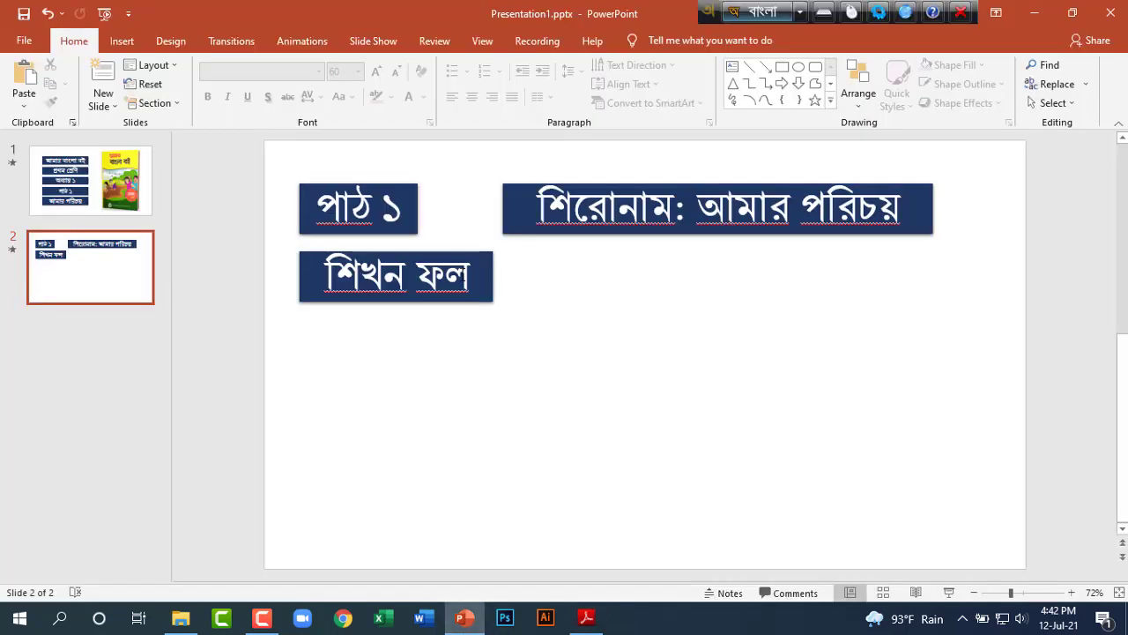
pyautogui.click(467, 276)
pyautogui.click(720, 211)
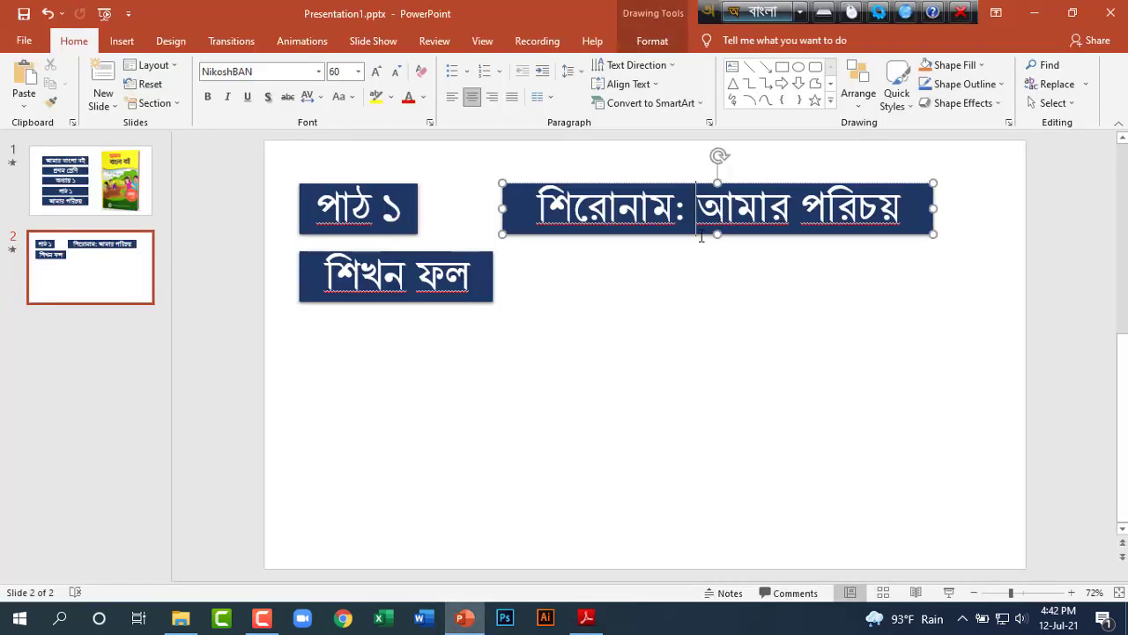
pyautogui.click(468, 271)
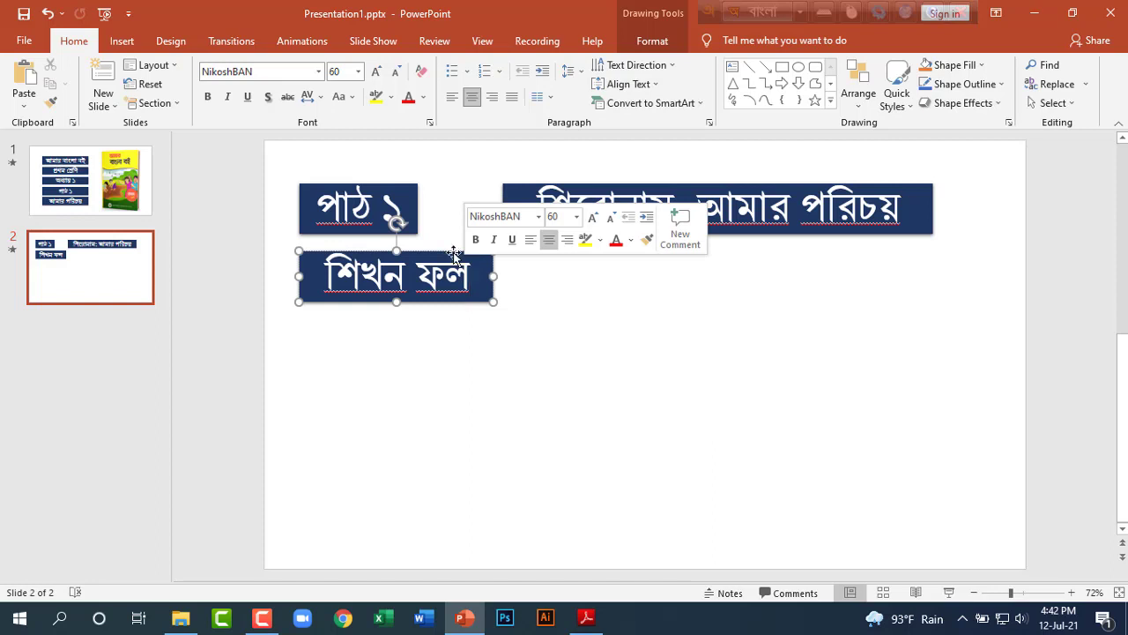
pyautogui.moveTo(454, 255); pyautogui.dragTo(454, 332)
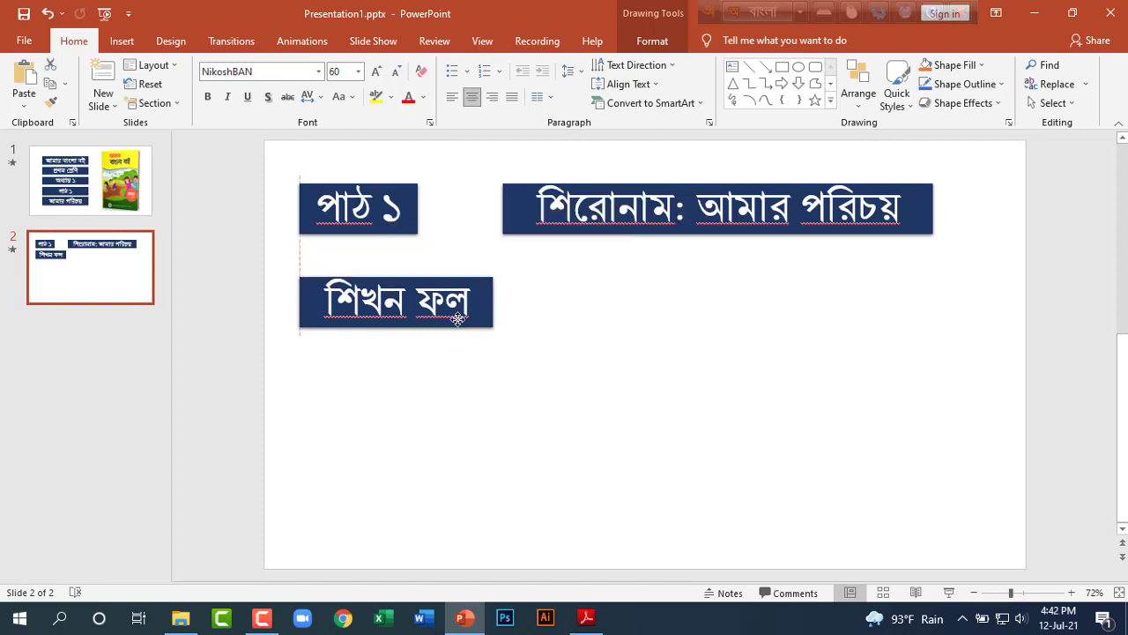
# Copy the title box below itself and change its text to 'নিজের নাম, মায়ের নাম, বাবার নাম শিক্ষকের নাম'.
pyautogui.click(626, 227)
pyautogui.moveTo(627, 231); pyautogui.dragTo(644, 293)
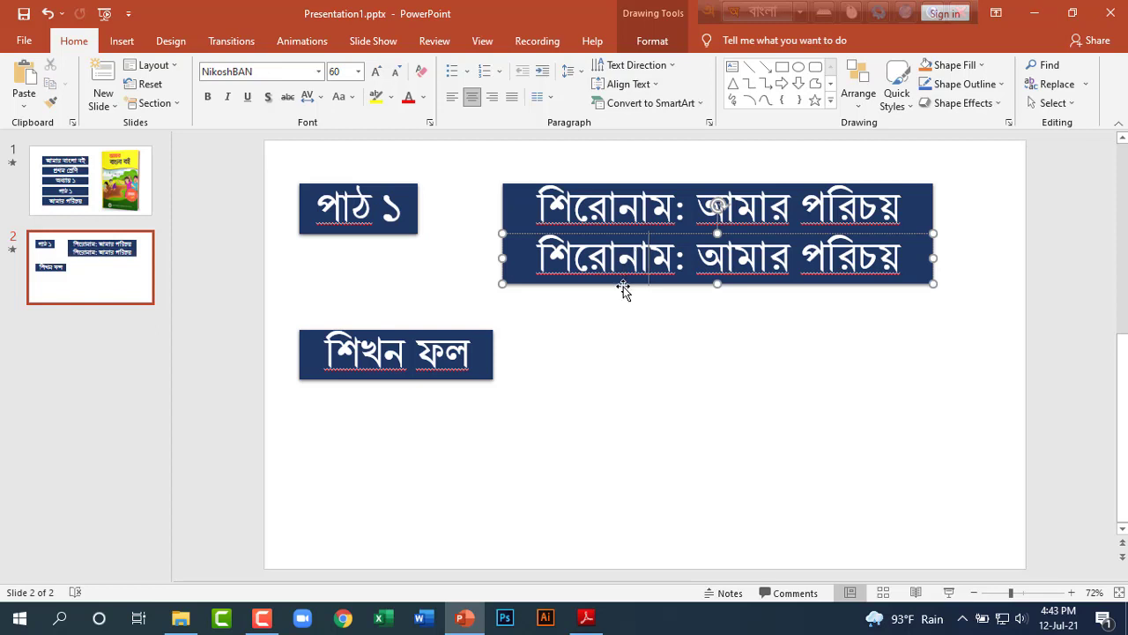
pyautogui.click(396, 75)
pyautogui.click(396, 74)
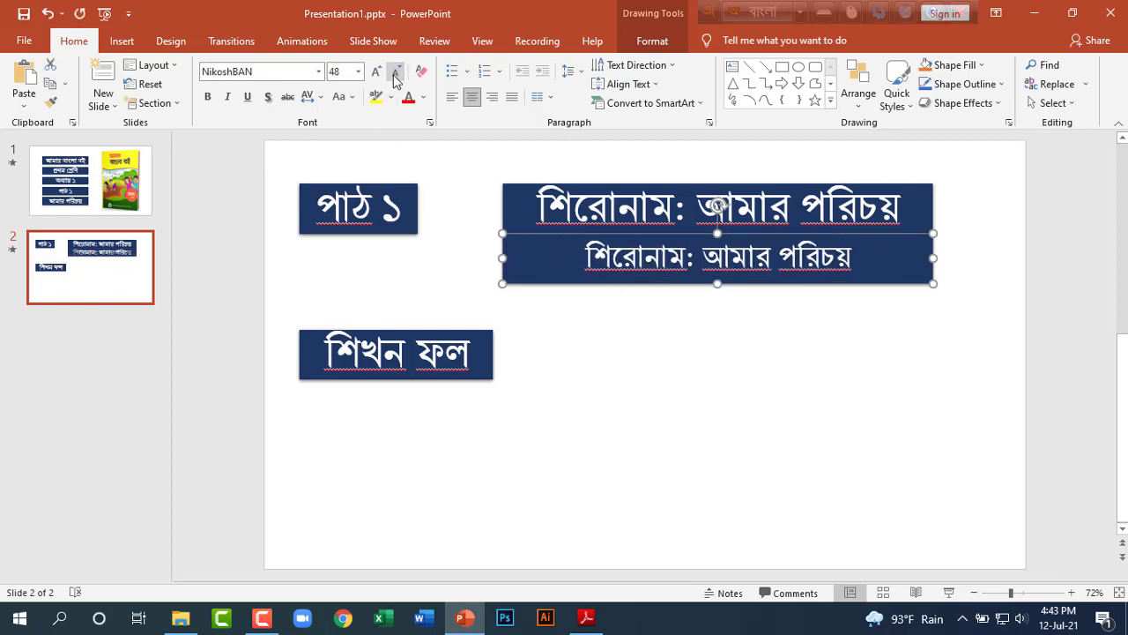
pyautogui.click(396, 74)
pyautogui.click(396, 74)
pyautogui.doubleClick(663, 259)
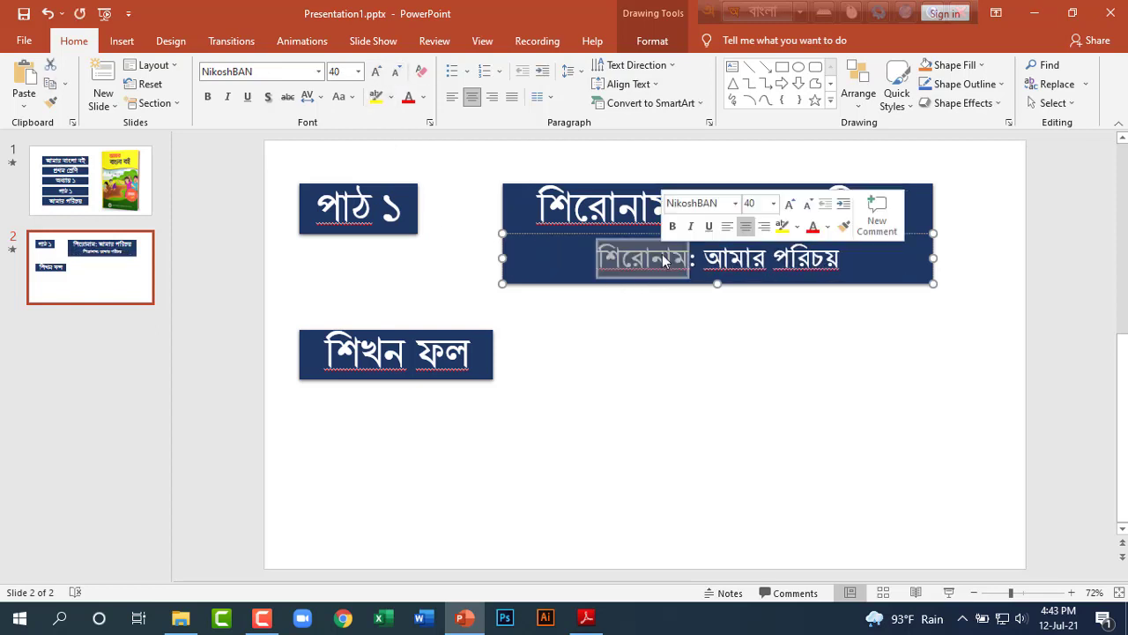
pyautogui.hotkey('ctrl', 'a')
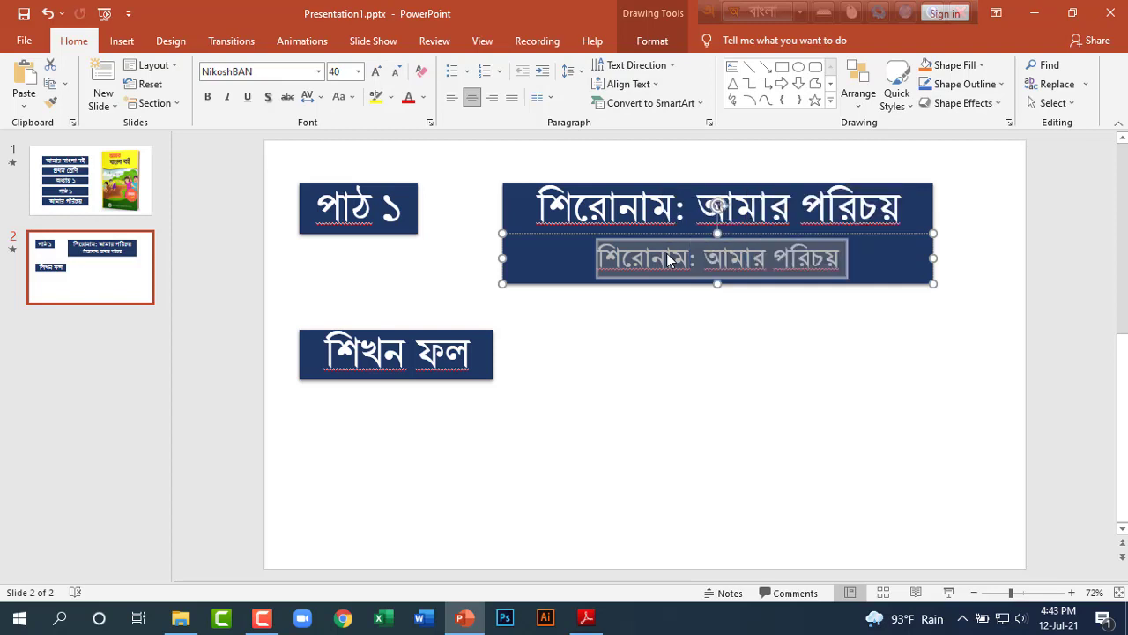
pyautogui.write('নিজের নাম, মায়ের নাম, বাবার নাম শিক্ষকের নাম')
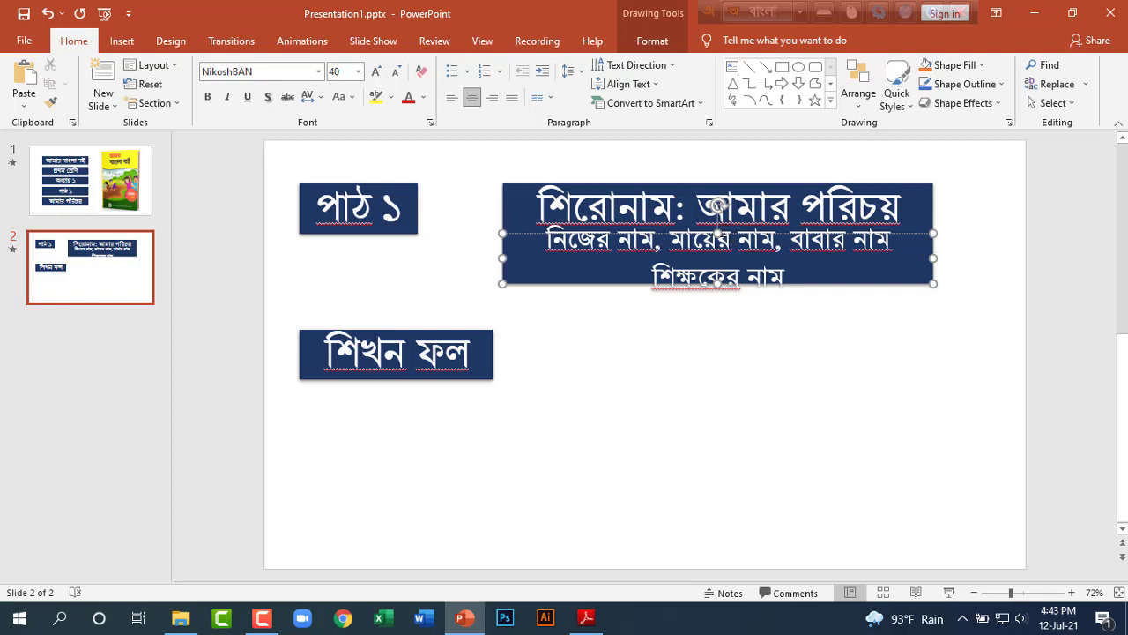
# Nudge the name-list box down and shrink its text to 32 pt so it fits one line.
pyautogui.moveTo(718, 231); pyautogui.dragTo(719, 240)
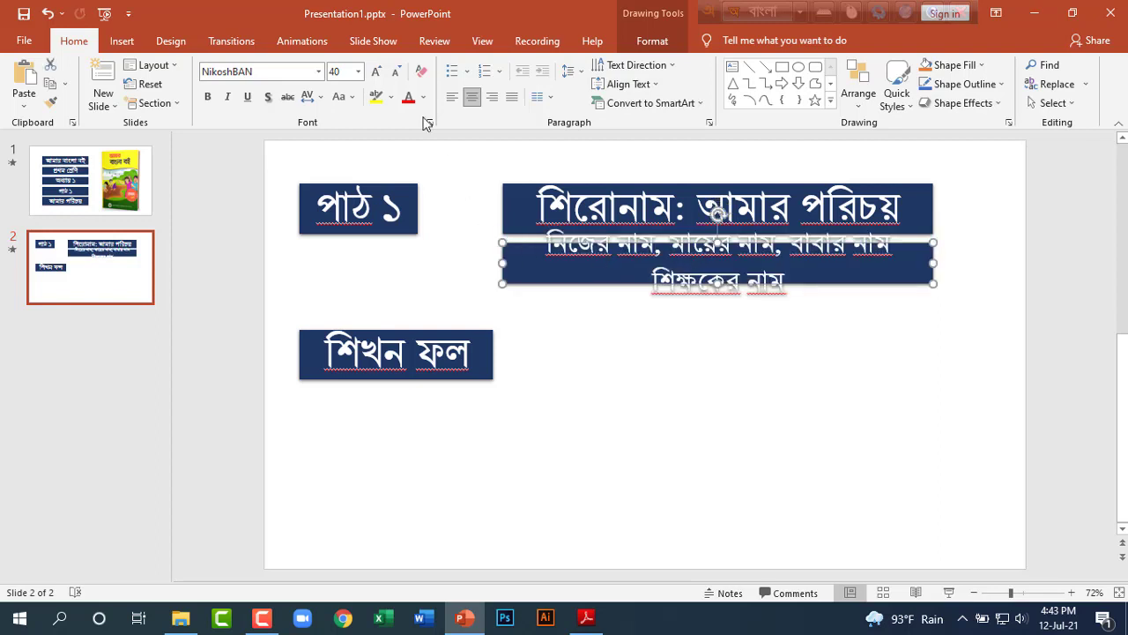
pyautogui.click(397, 73)
pyautogui.click(397, 72)
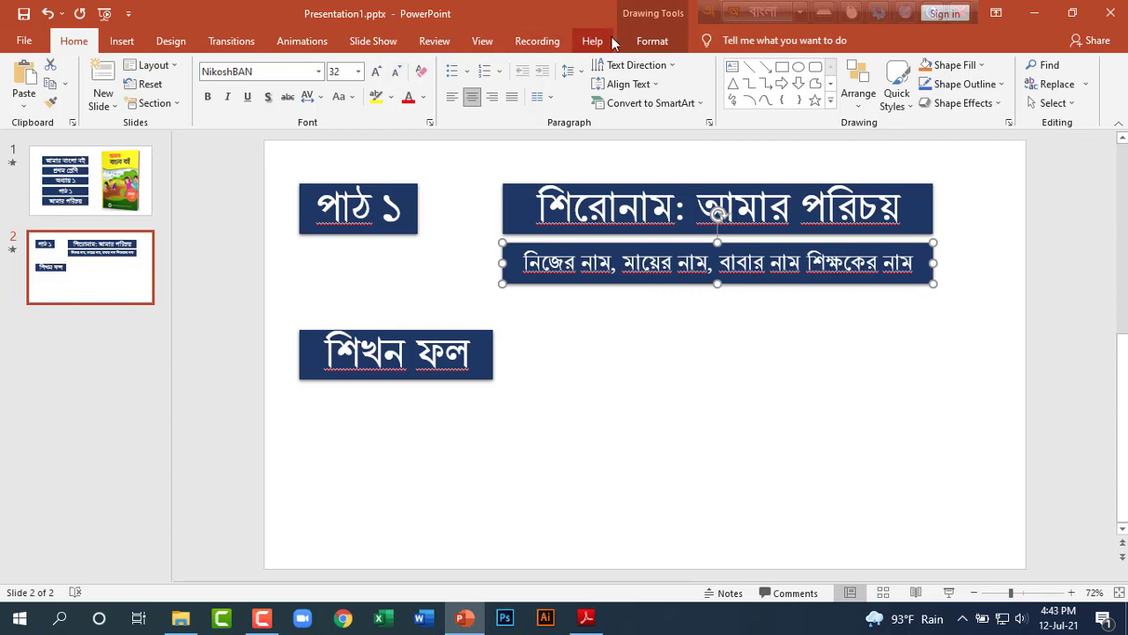
pyautogui.click(654, 44)
pyautogui.click(379, 103)
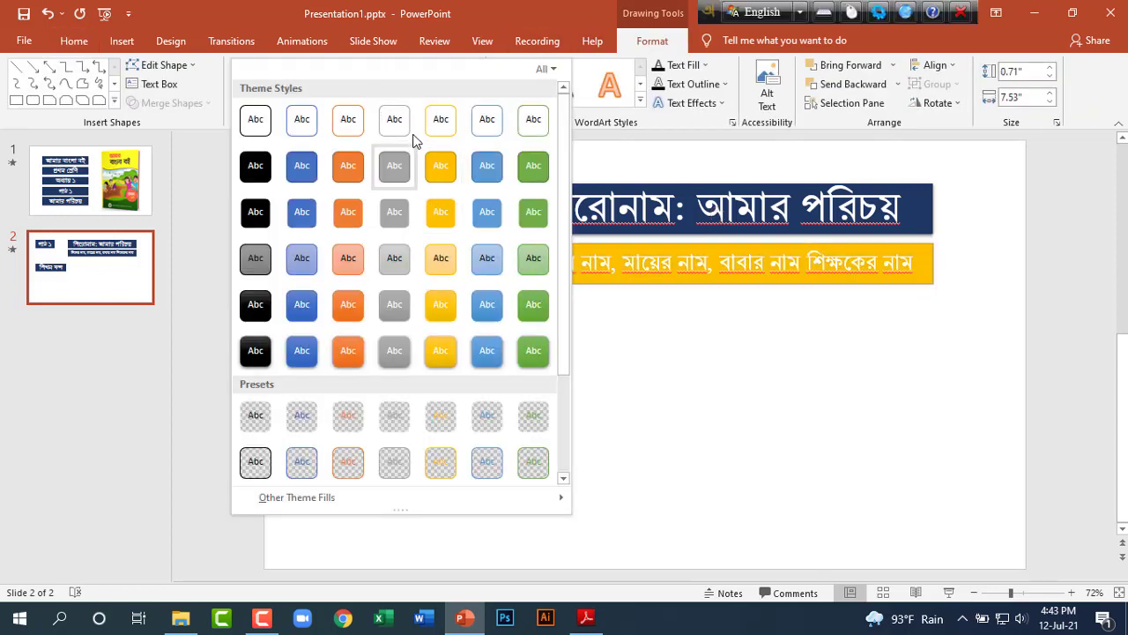
# Give the name-list box a white-fill, blue-outline style and nudge শিখন ফল up slightly.
pyautogui.click(309, 126)
pyautogui.click(630, 357)
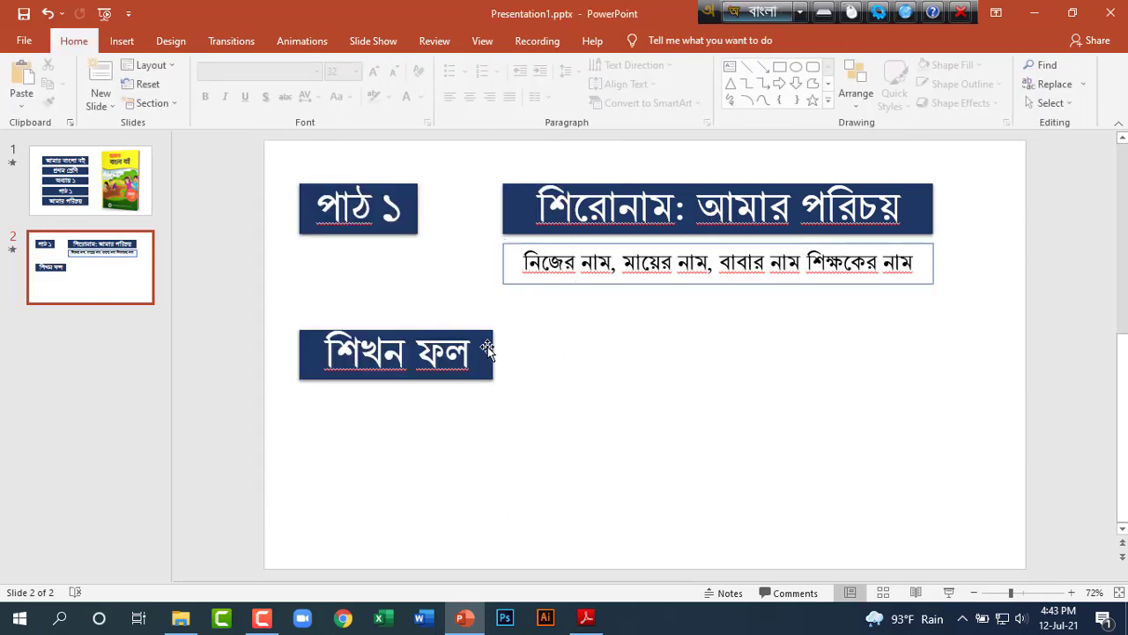
pyautogui.click(485, 349)
pyautogui.moveTo(463, 328); pyautogui.dragTo(462, 317)
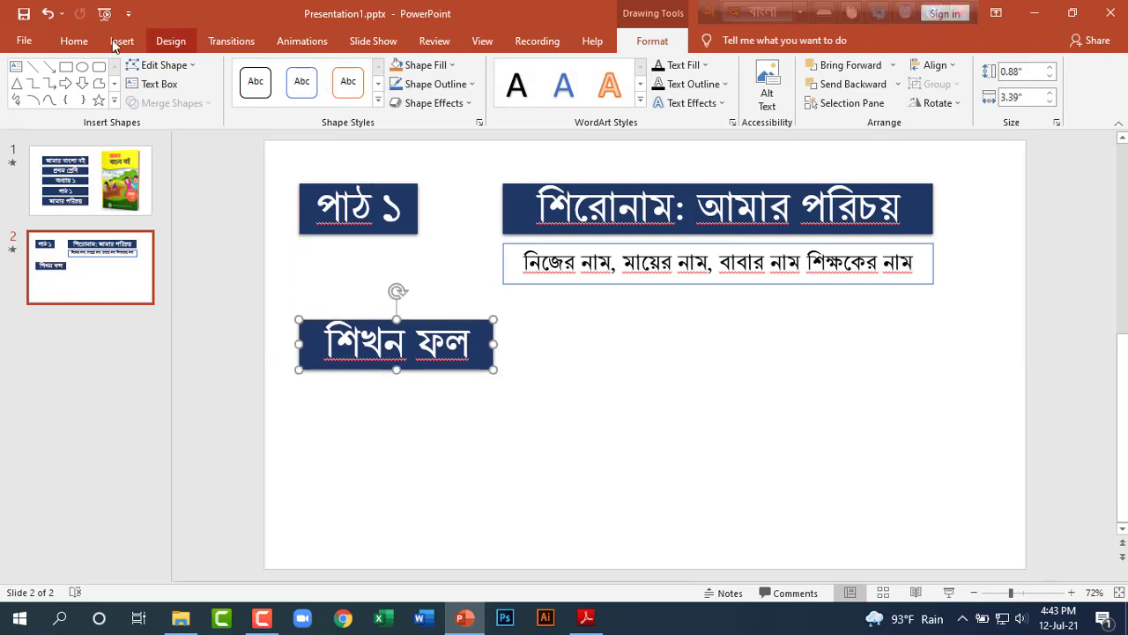
# Set the শিখন ফল text size to 36 pt.
pyautogui.click(74, 41)
pyautogui.click(375, 72)
pyautogui.click(374, 72)
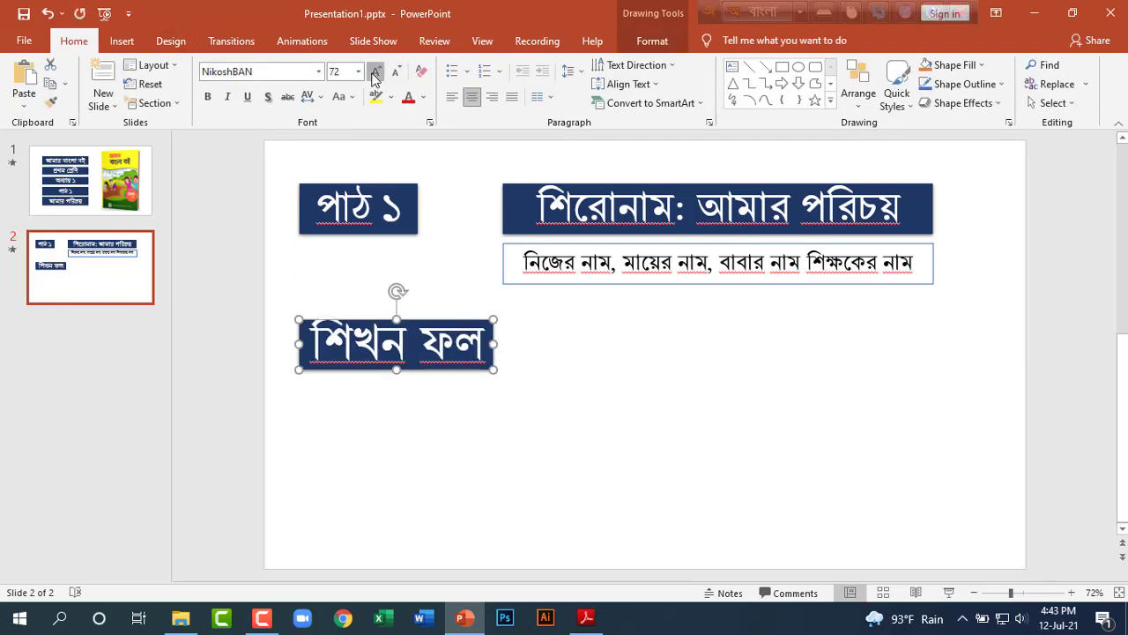
pyautogui.click(374, 73)
pyautogui.click(396, 72)
pyautogui.click(398, 73)
pyautogui.click(397, 72)
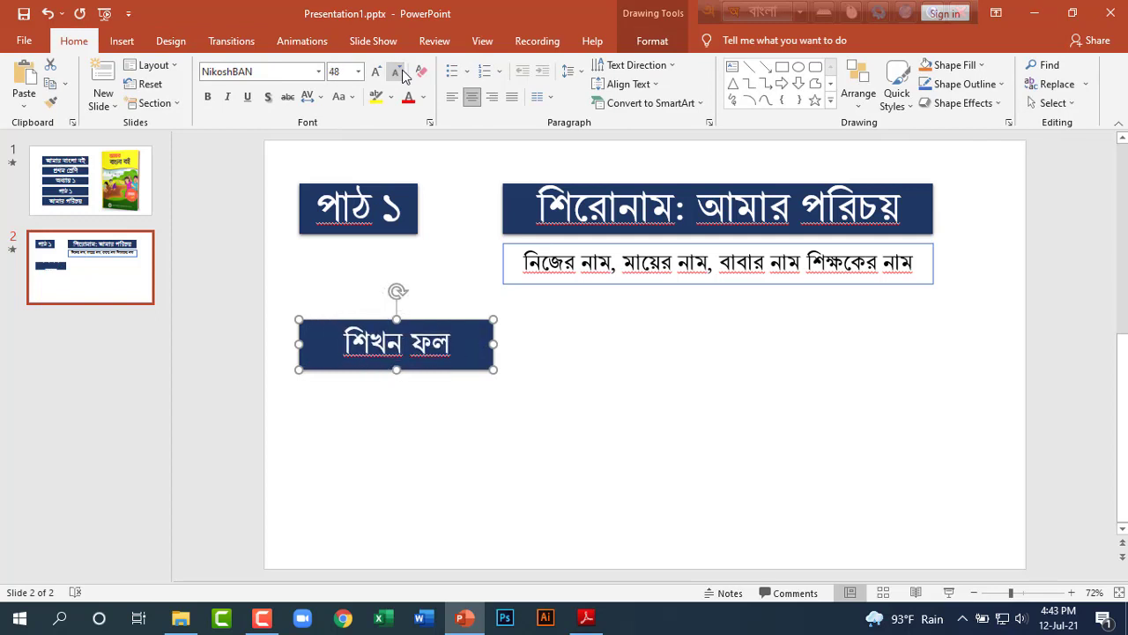
pyautogui.click(398, 72)
pyautogui.click(398, 72)
pyautogui.click(398, 73)
pyautogui.click(398, 72)
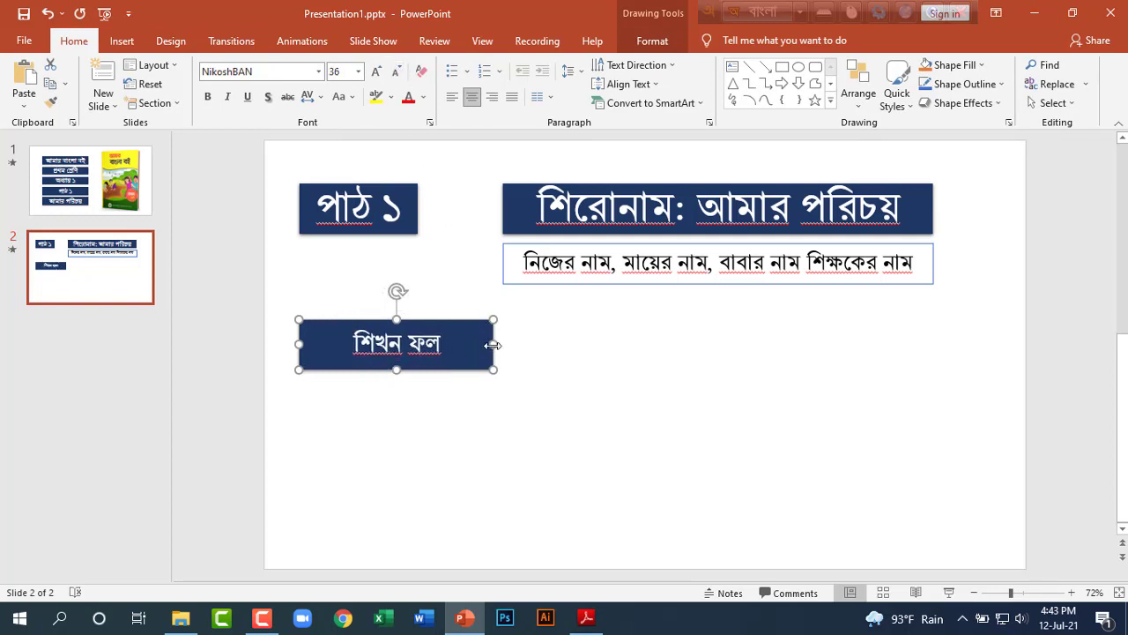
# Make the শিখন ফল box narrower and shorter, then save the presentation.
pyautogui.moveTo(492, 345); pyautogui.dragTo(419, 345)
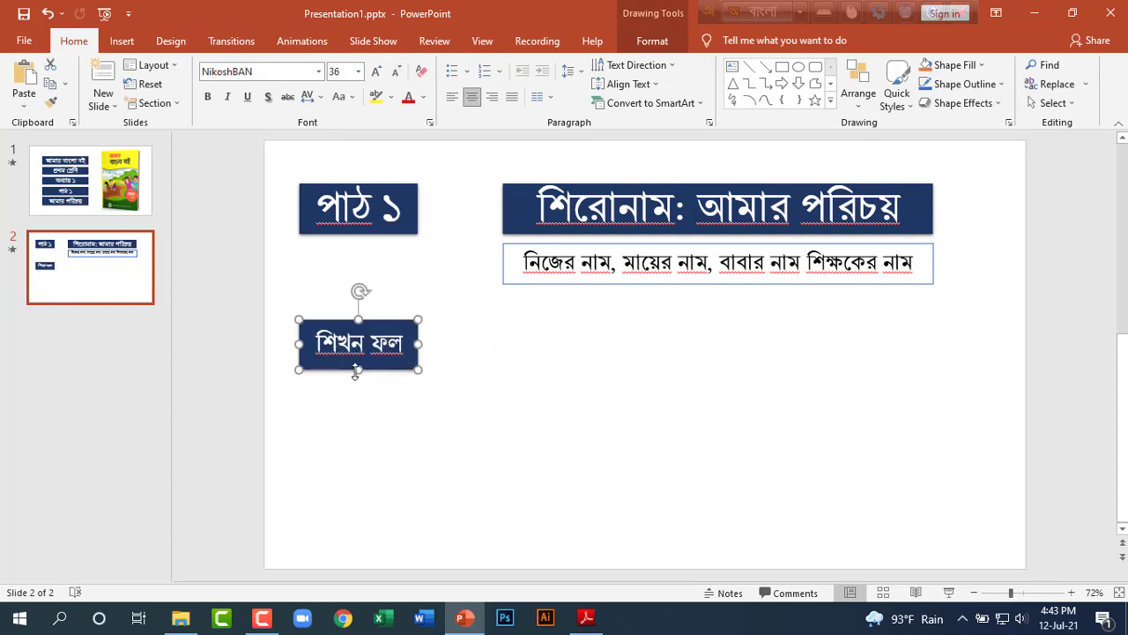
pyautogui.moveTo(356, 370); pyautogui.dragTo(356, 353)
pyautogui.click(464, 389)
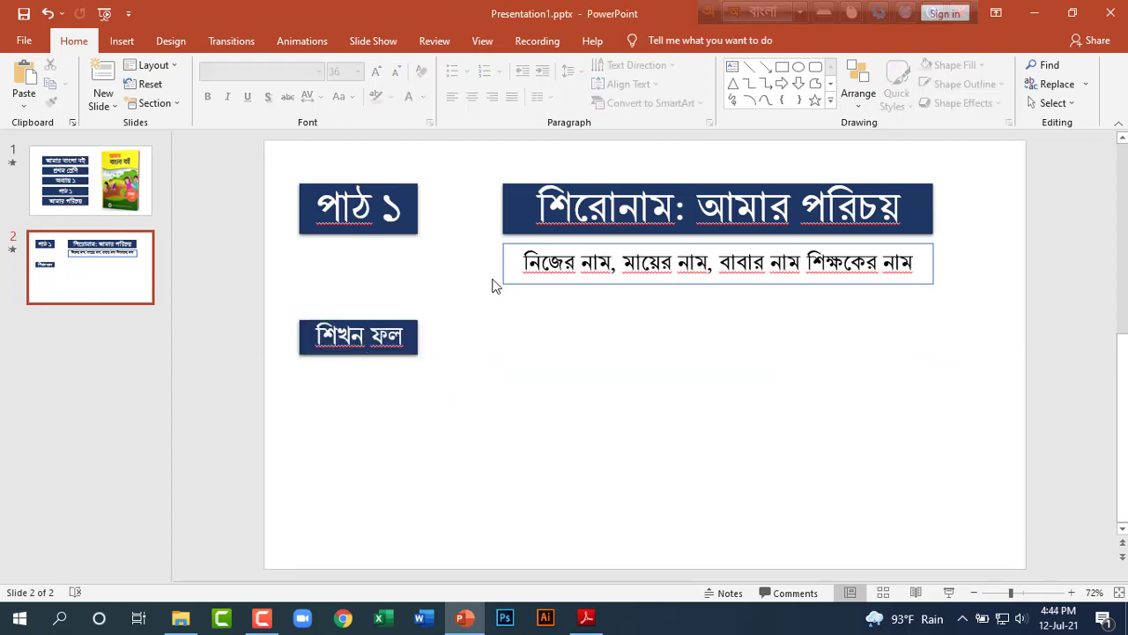
pyautogui.hotkey('ctrl', 's')
# Capture the PDF's শিখনফল box, save it to the Desktop as eeee.jpg, and return to PowerPoint.
pyautogui.click(586, 617)
pyautogui.scroll(5, 698, 407)
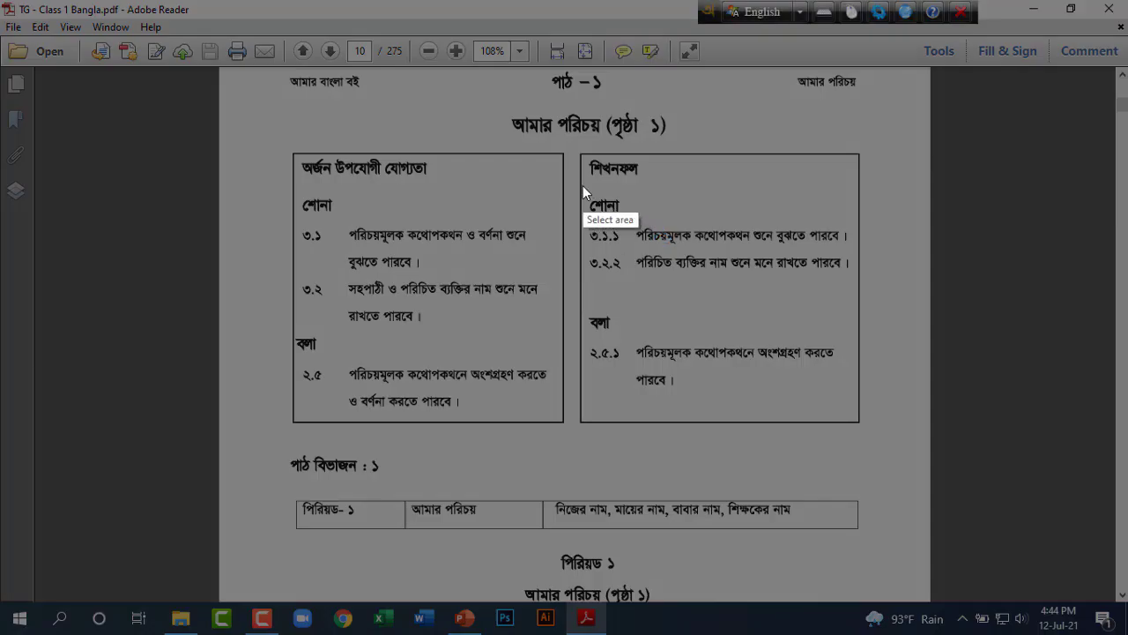
pyautogui.moveTo(582, 185)
pyautogui.mouseDown()
pyautogui.moveTo(759, 342)
pyautogui.moveTo(855, 406)
pyautogui.mouseUp()
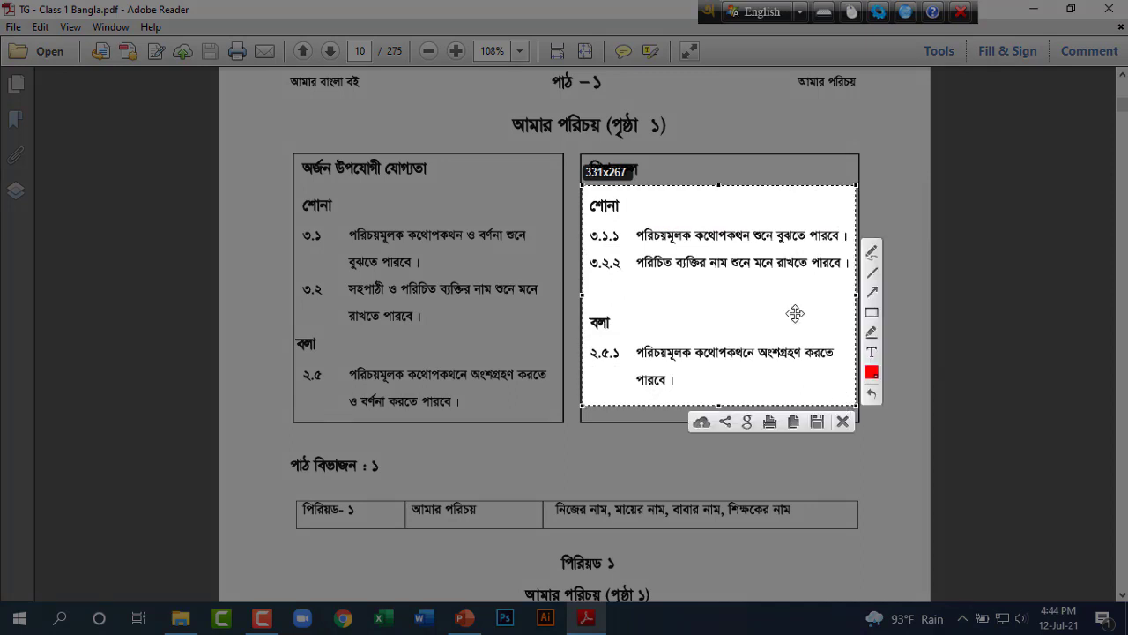
pyautogui.click(818, 421)
pyautogui.write('eeee')
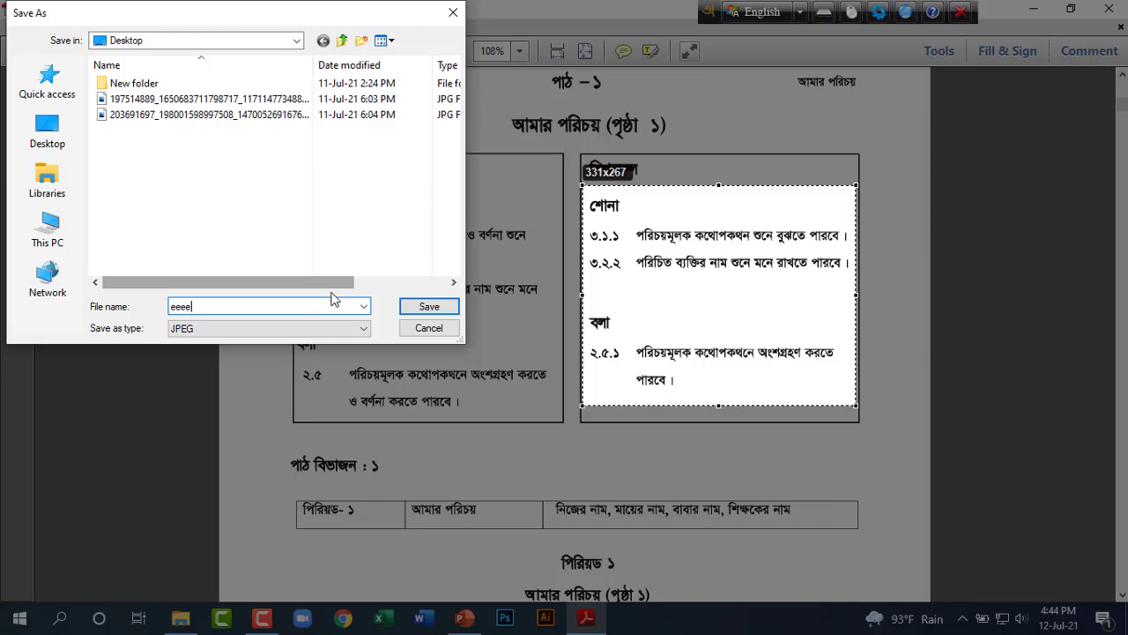
pyautogui.press('Return')
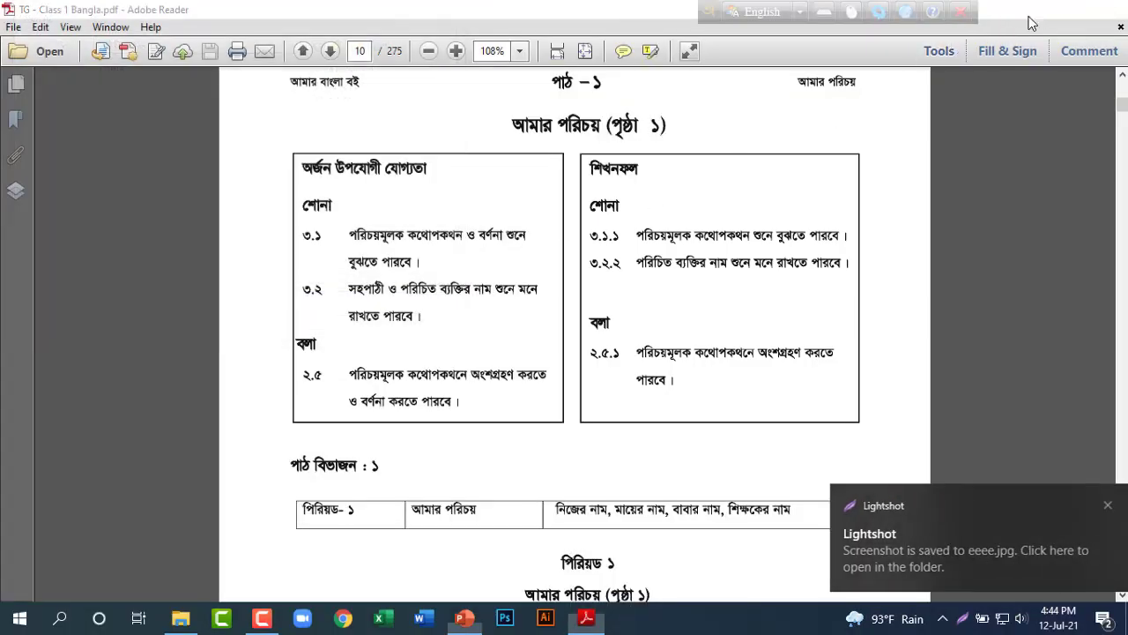
pyautogui.click(1028, 16)
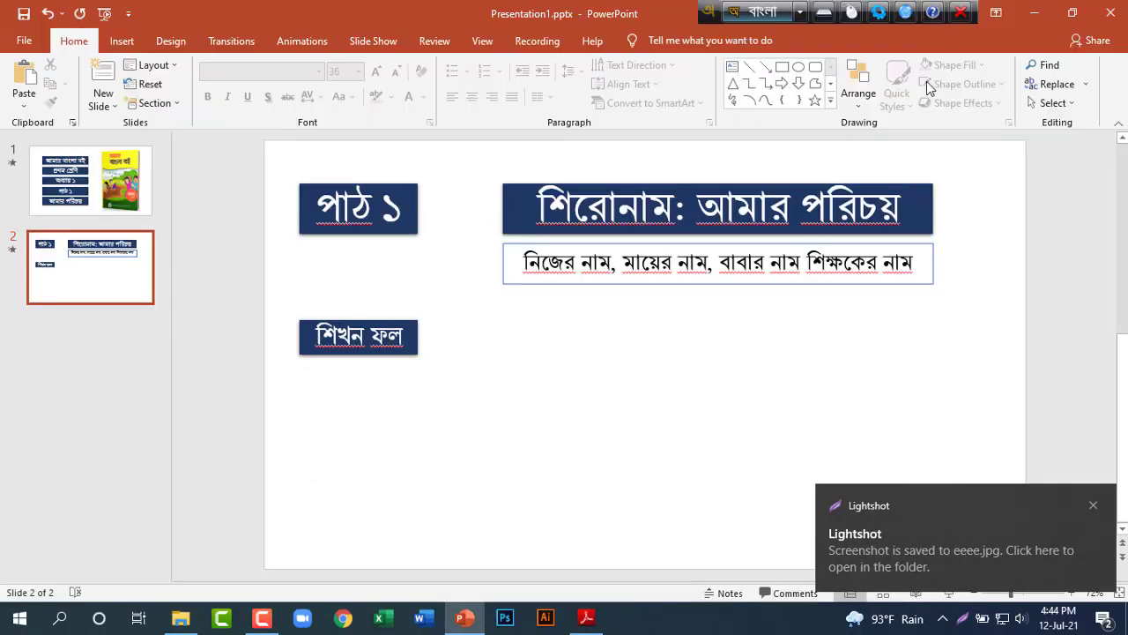
# Open Google Drive from the Google homepage in Chrome.
pyautogui.click(1034, 12)
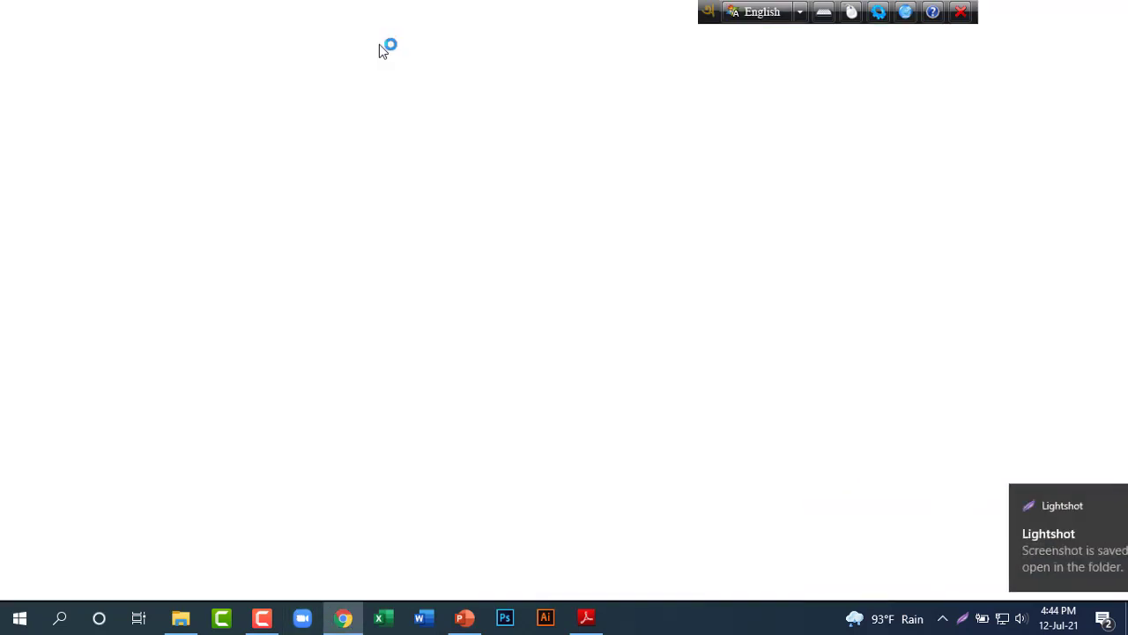
pyautogui.write('g')
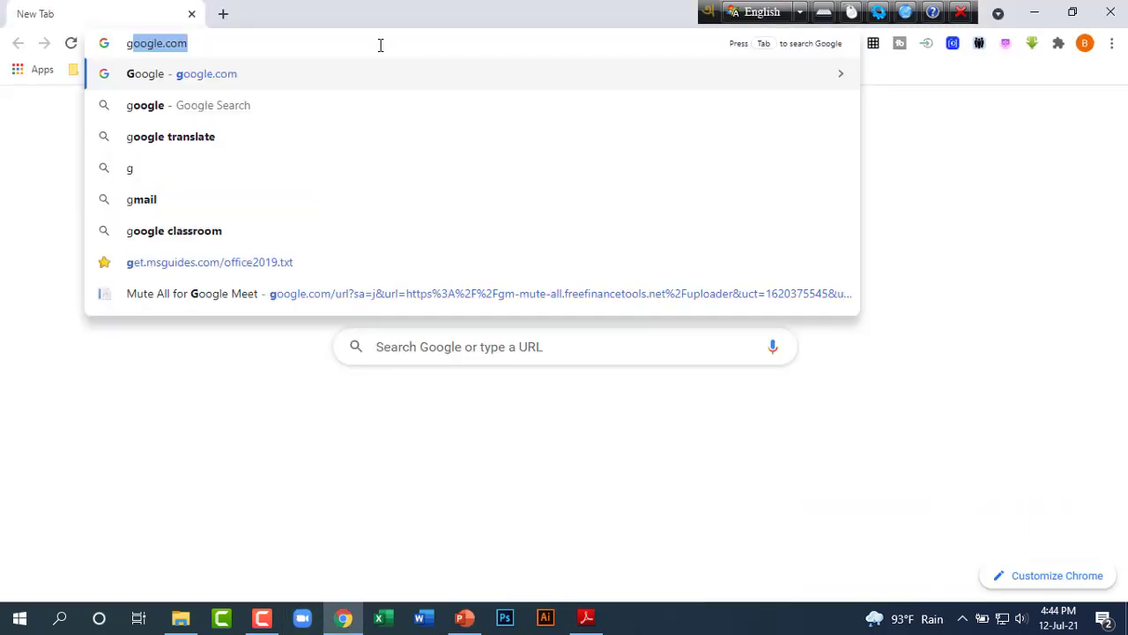
pyautogui.press('Return')
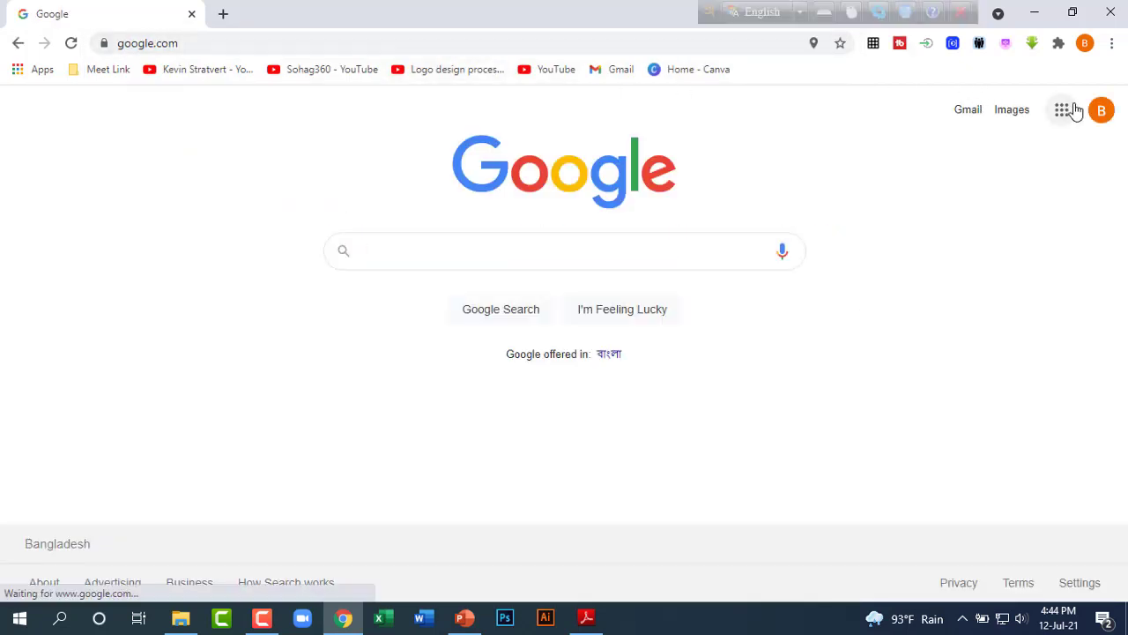
pyautogui.click(1068, 111)
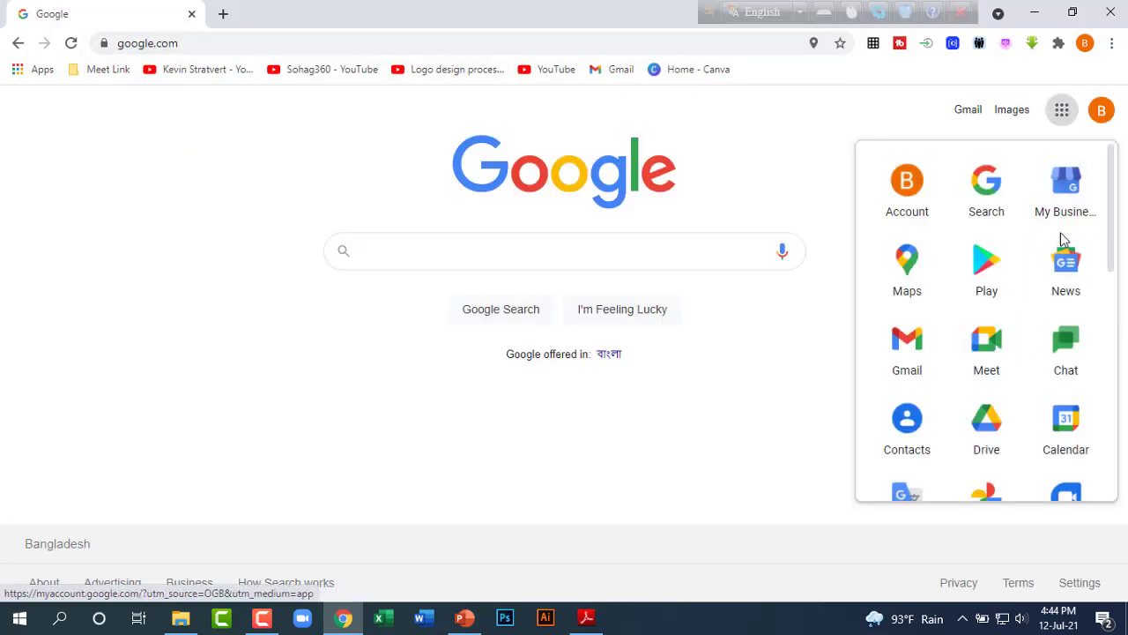
pyautogui.scroll(-2, 1005, 351)
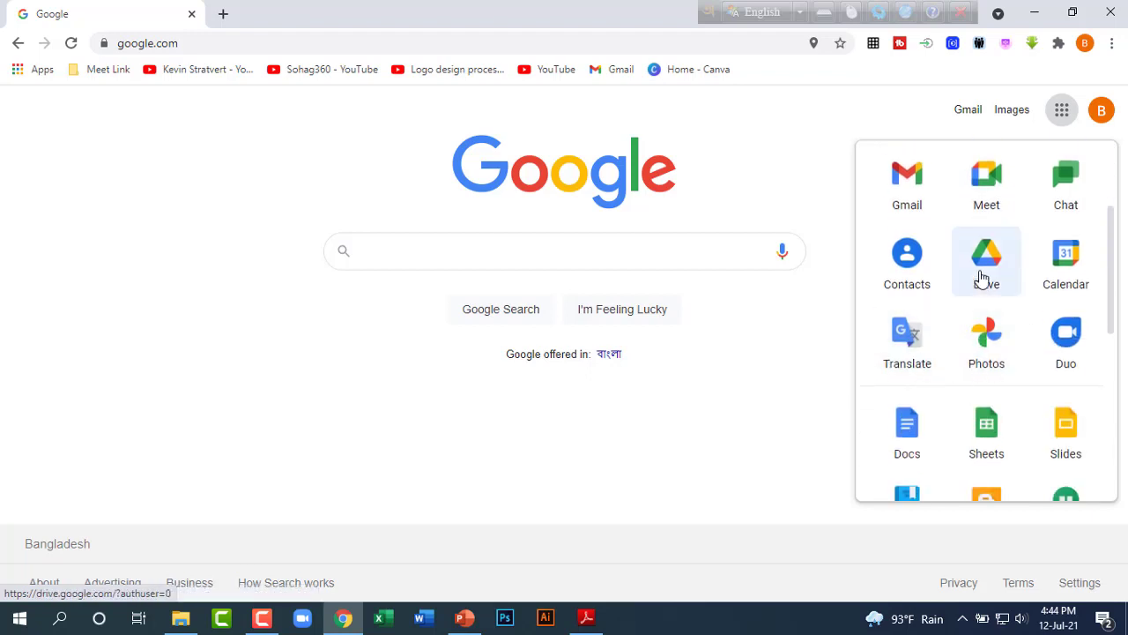
pyautogui.click(987, 260)
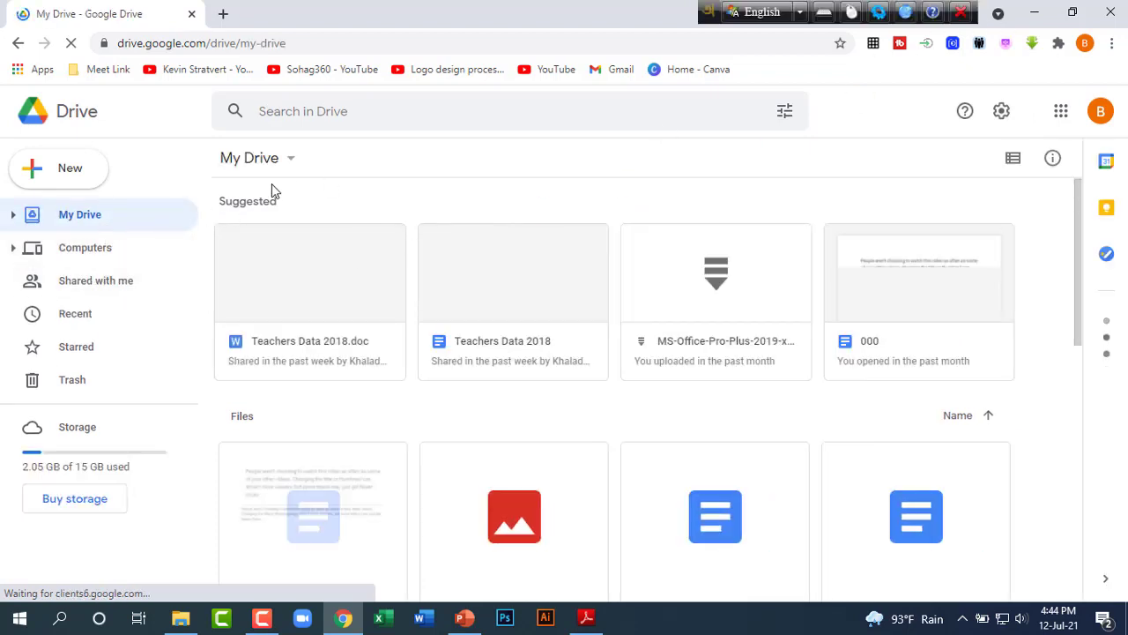
# Upload eeee.jpg from the Desktop to My Drive and view it under Recent.
pyautogui.click(252, 159)
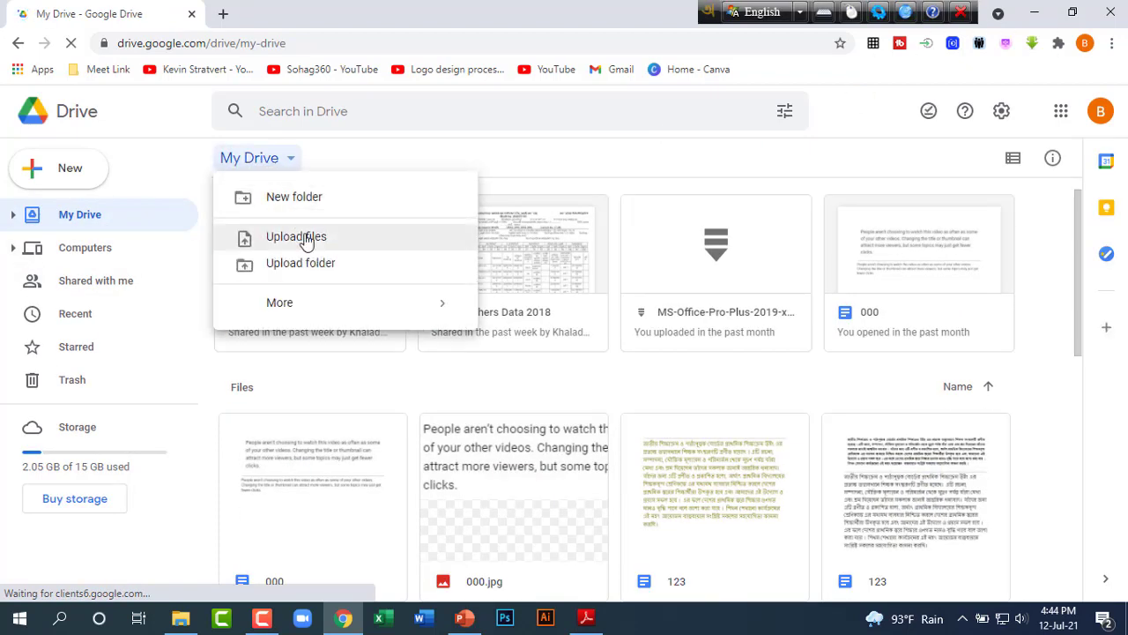
pyautogui.click(300, 238)
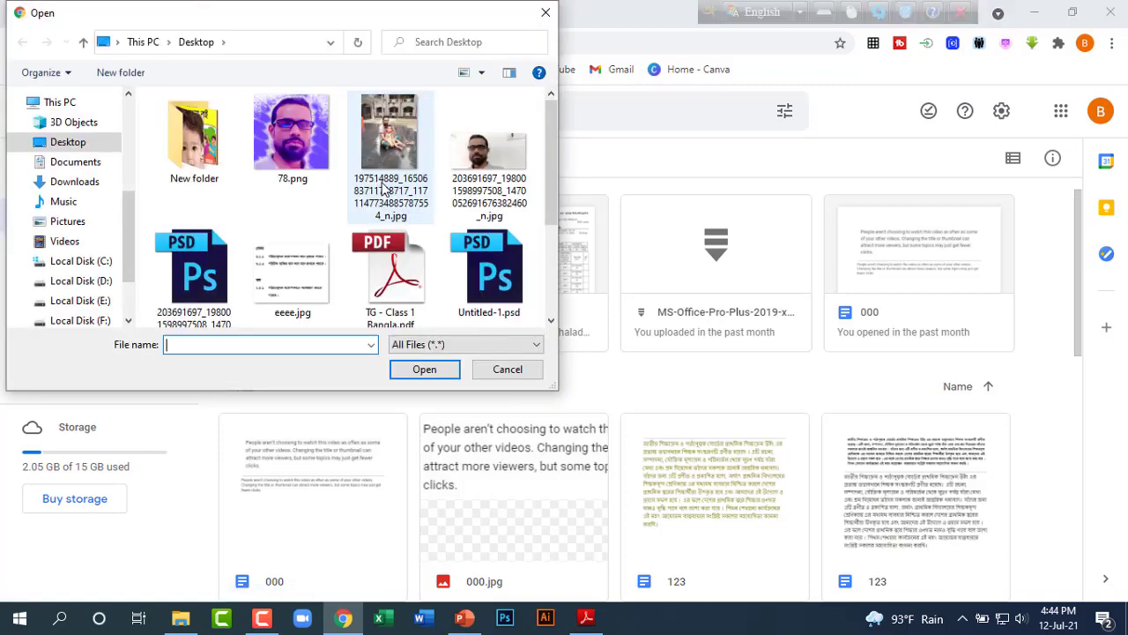
pyautogui.scroll(-3, 551, 177)
pyautogui.click(326, 189)
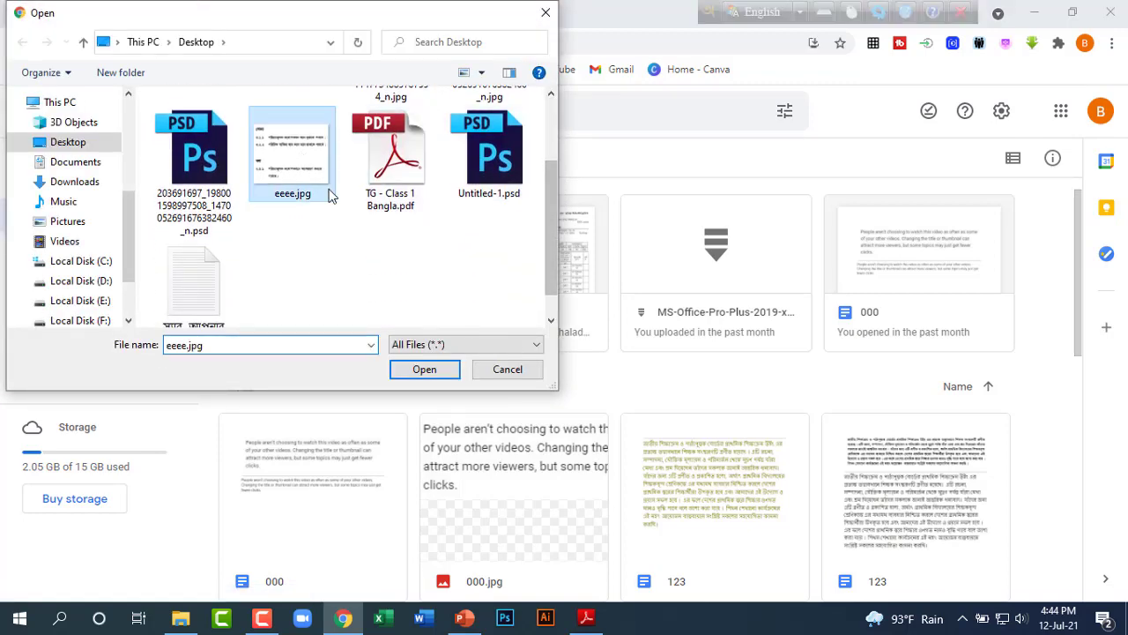
pyautogui.click(430, 377)
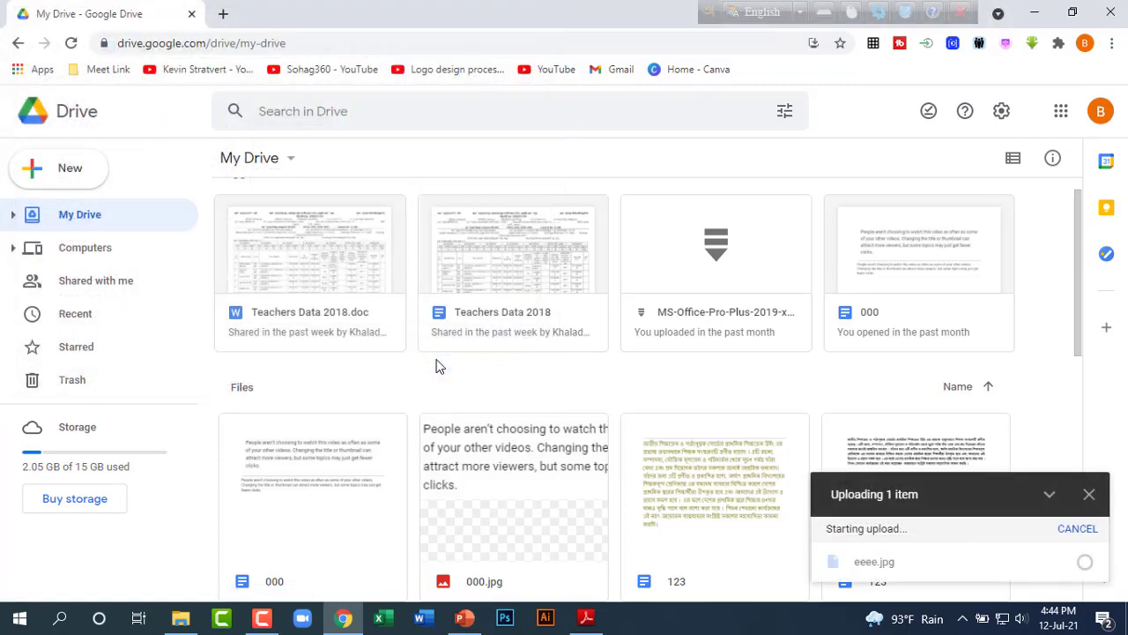
pyautogui.click(75, 313)
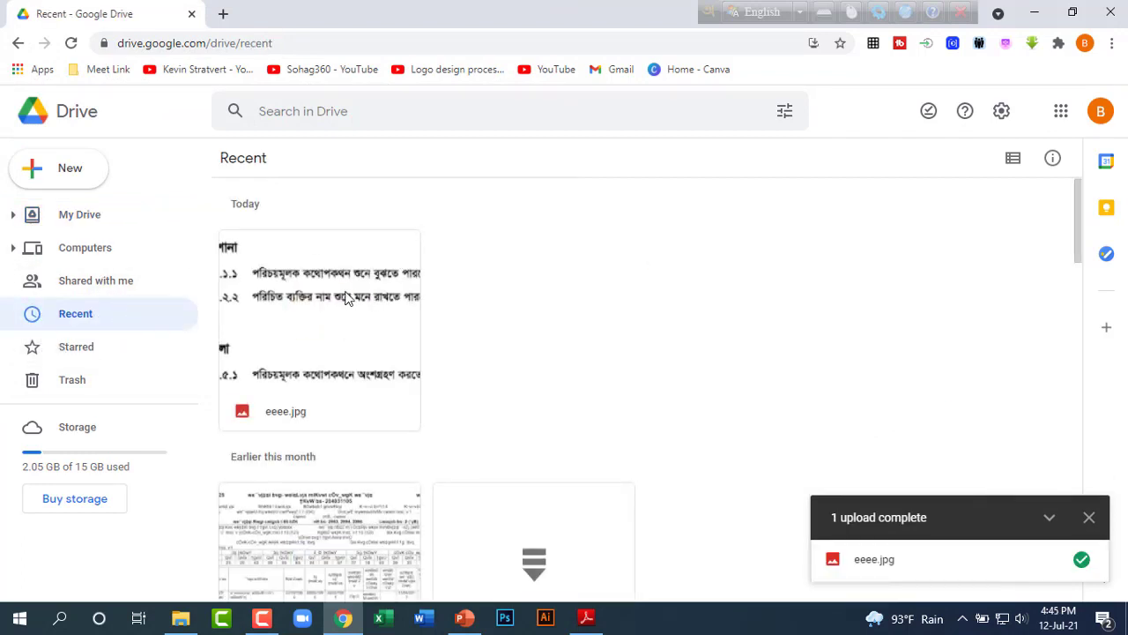
# Open eeee.jpg with Google Docs to extract its Bengali text.
pyautogui.rightClick(346, 300)
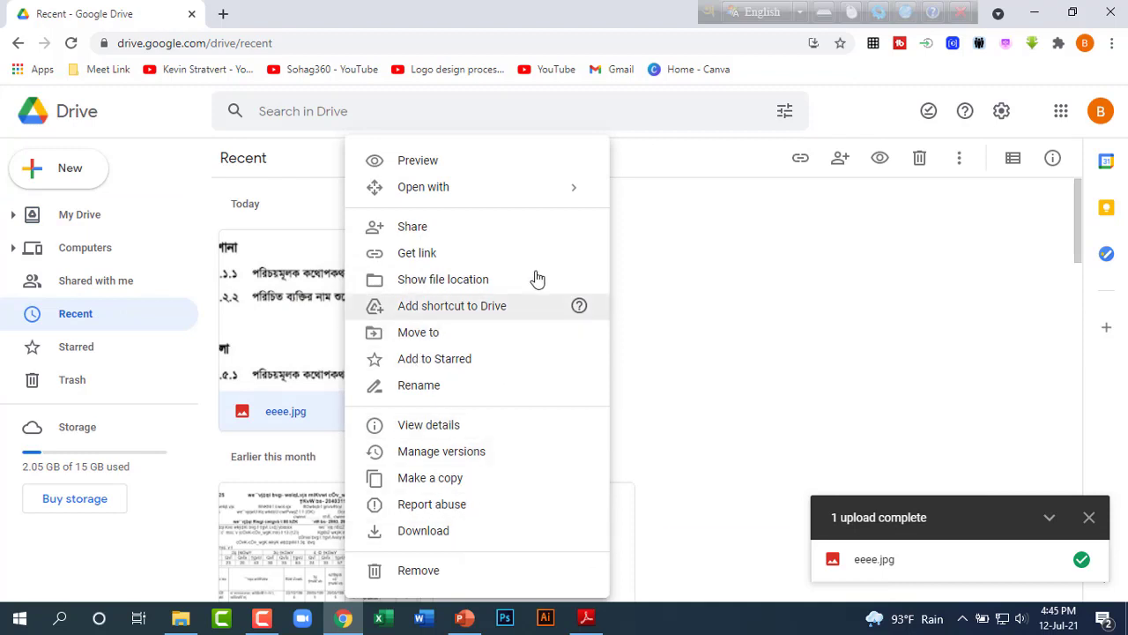
pyautogui.moveTo(423, 186)
pyautogui.click(672, 205)
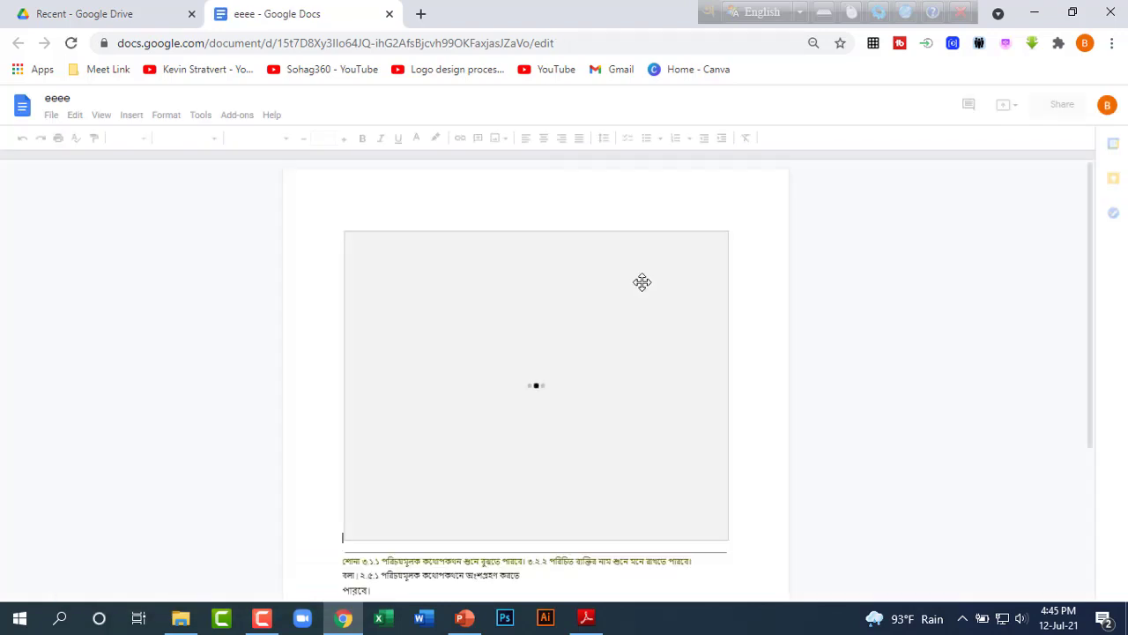
pyautogui.scroll(-3, 636, 294)
# Copy the three lines of Bengali learning-outcome text and minimize the browser.
pyautogui.click(343, 332)
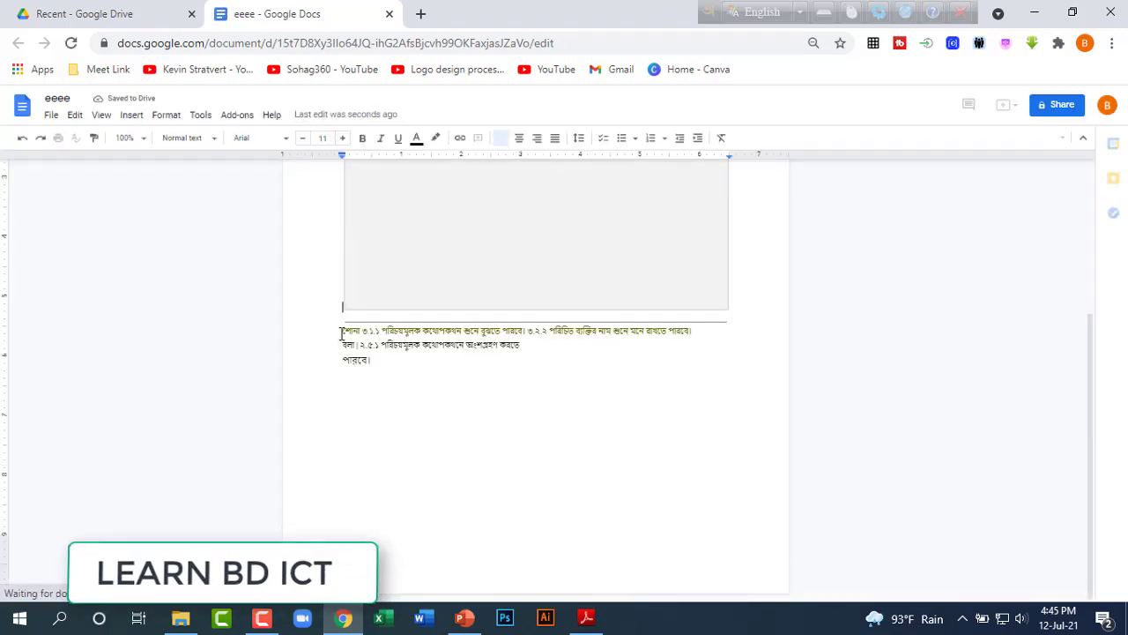
pyautogui.keyDown('shift'); pyautogui.click(382, 358); pyautogui.keyUp('shift')
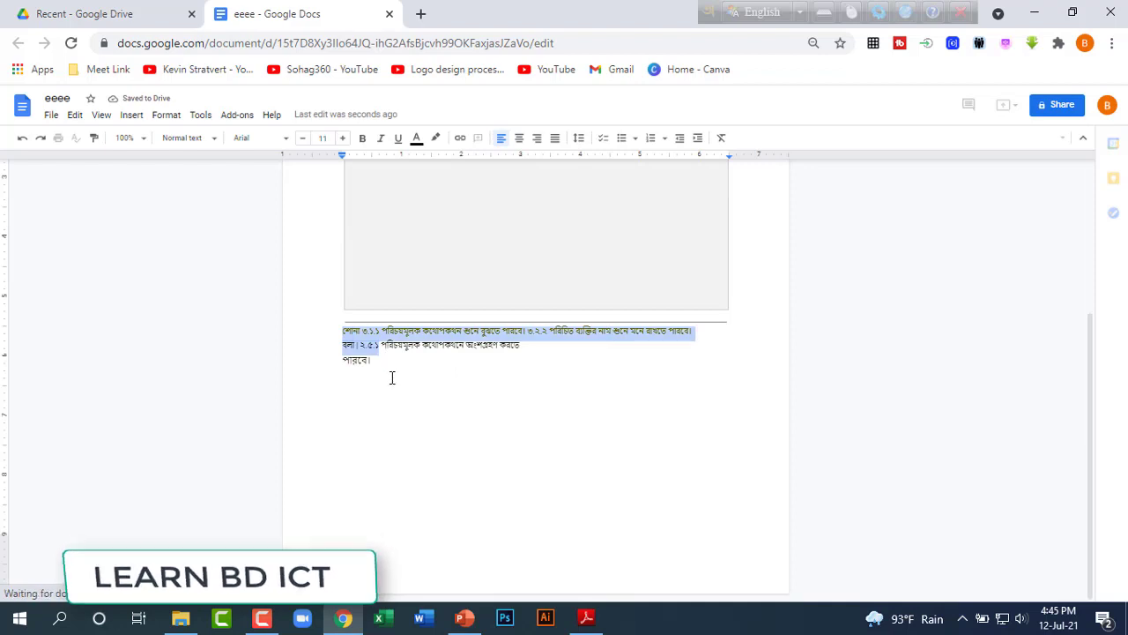
pyautogui.rightClick(412, 348)
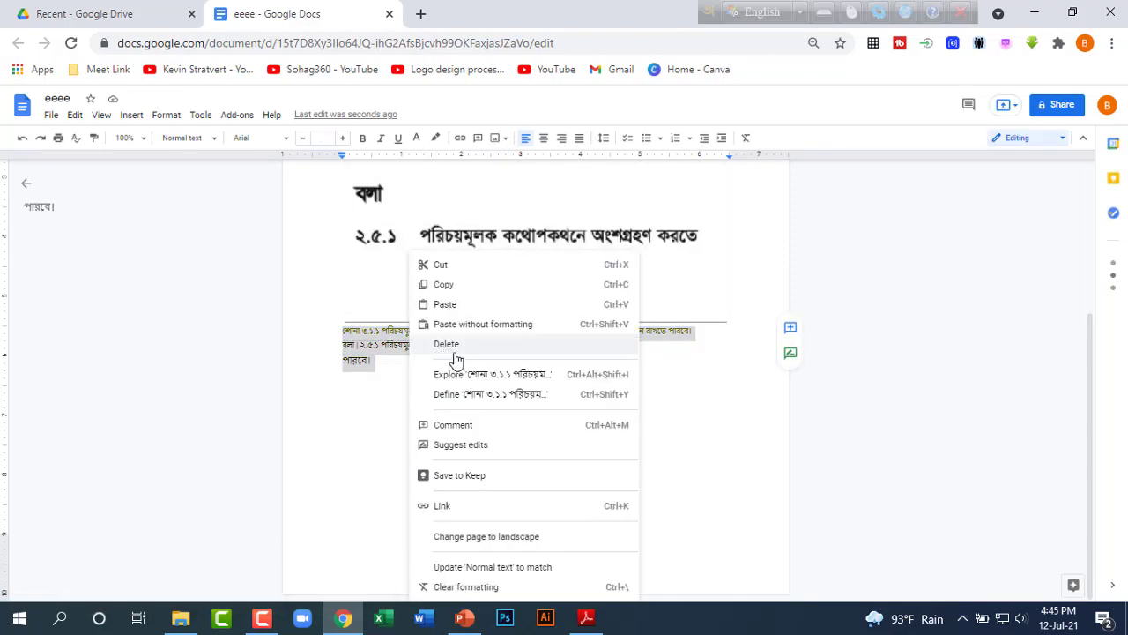
pyautogui.click(473, 294)
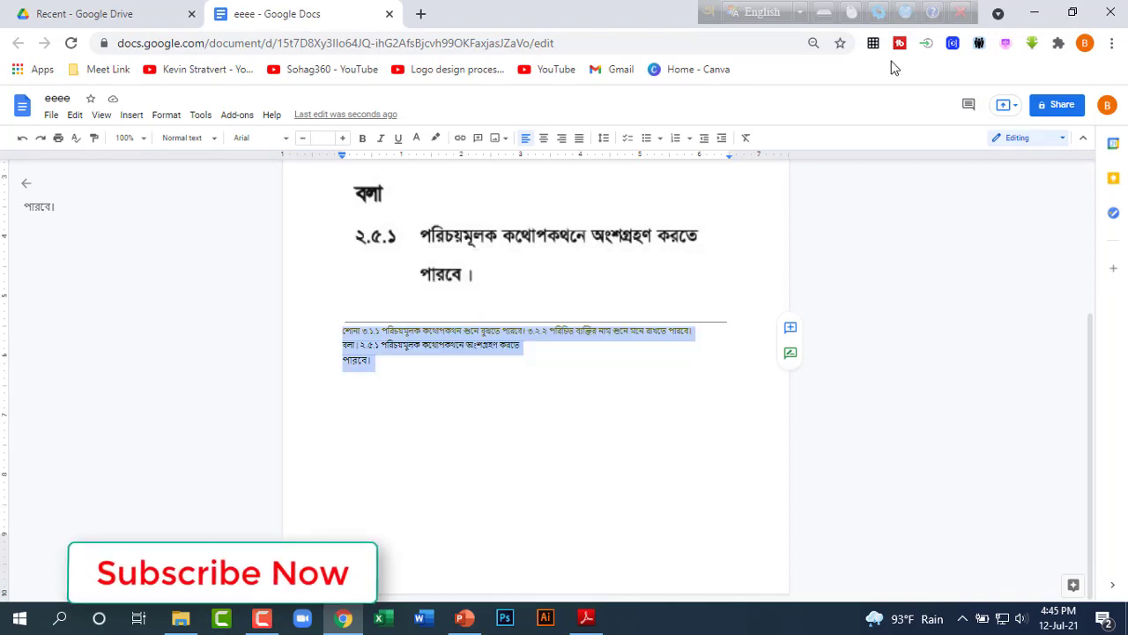
pyautogui.click(1036, 13)
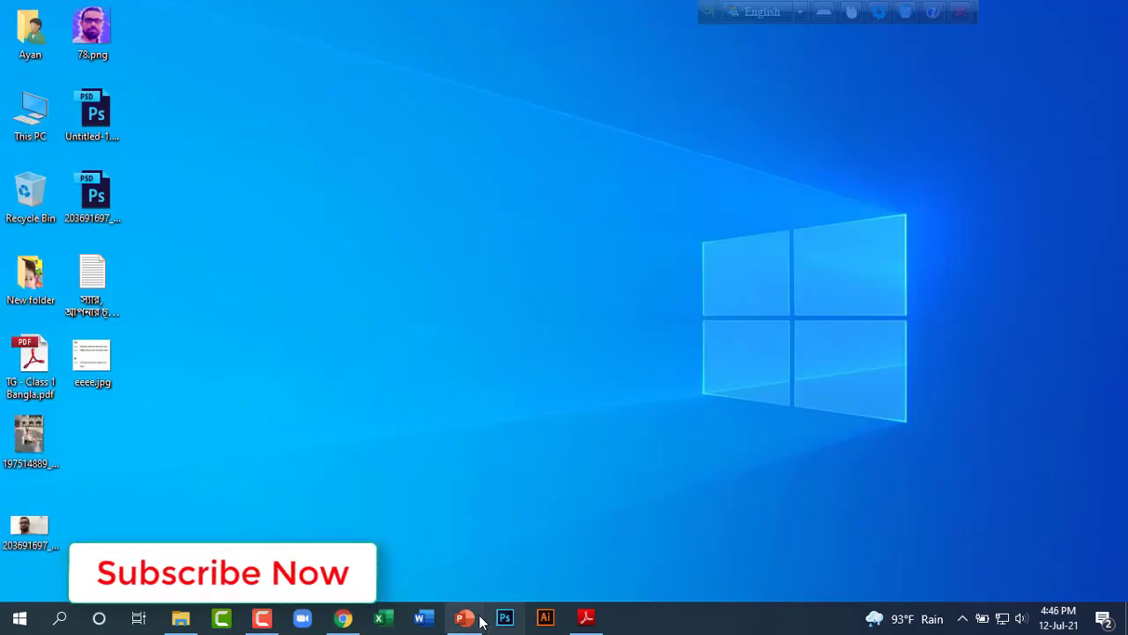
# Add a text box right of শিখন ফল and paste the copied Bengali text into it.
pyautogui.hotkey('alt', 'Tab')
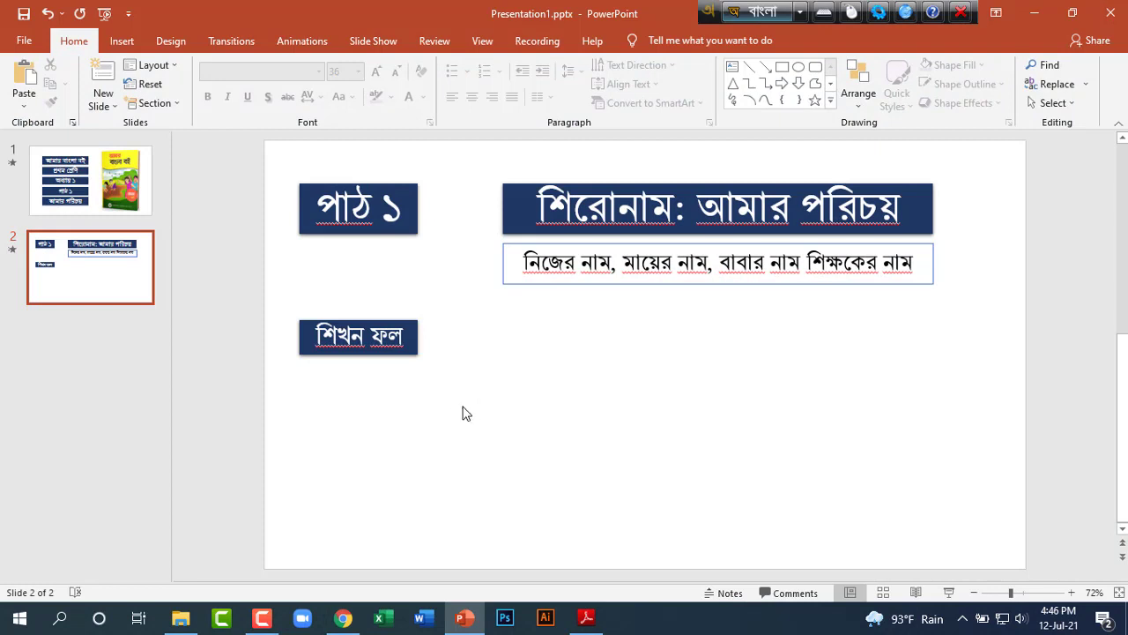
pyautogui.click(122, 40)
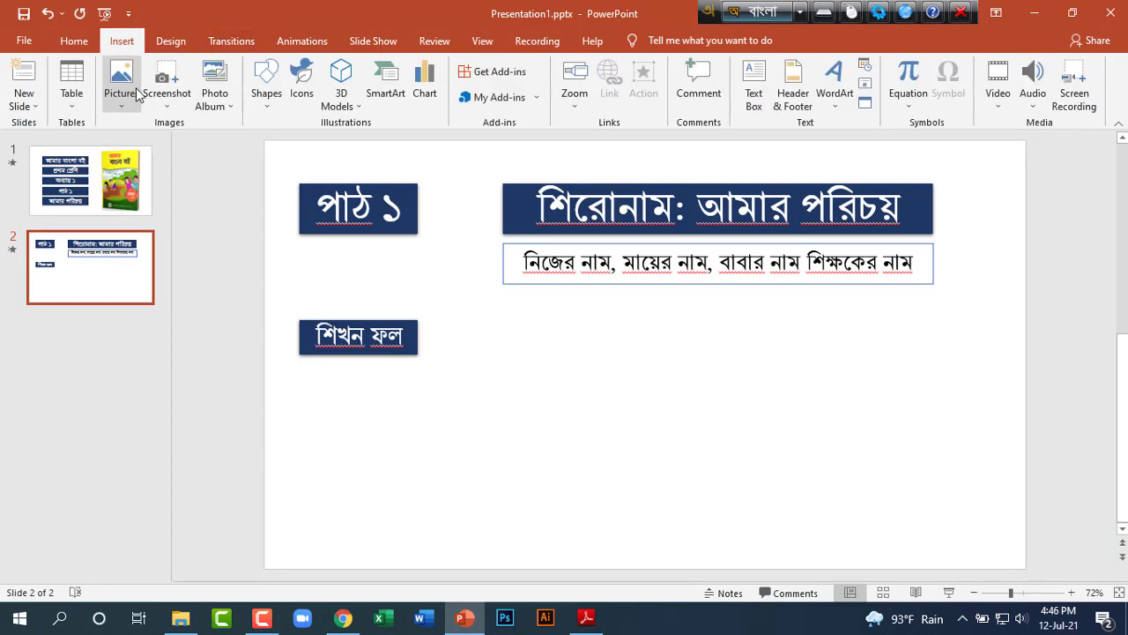
pyautogui.click(266, 81)
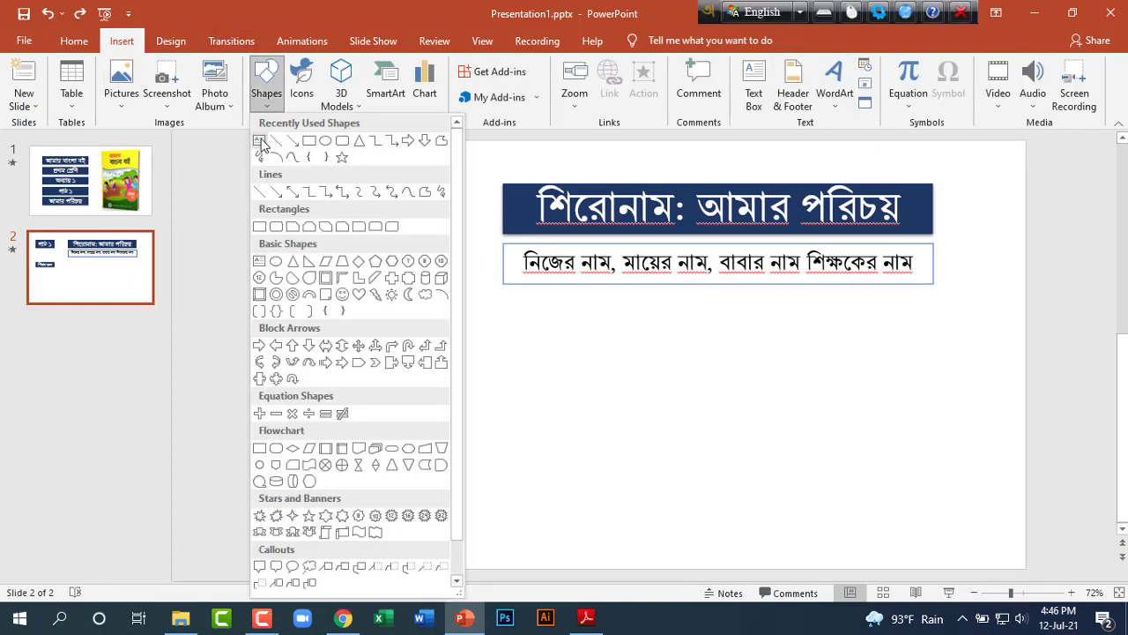
pyautogui.click(259, 141)
pyautogui.click(459, 366)
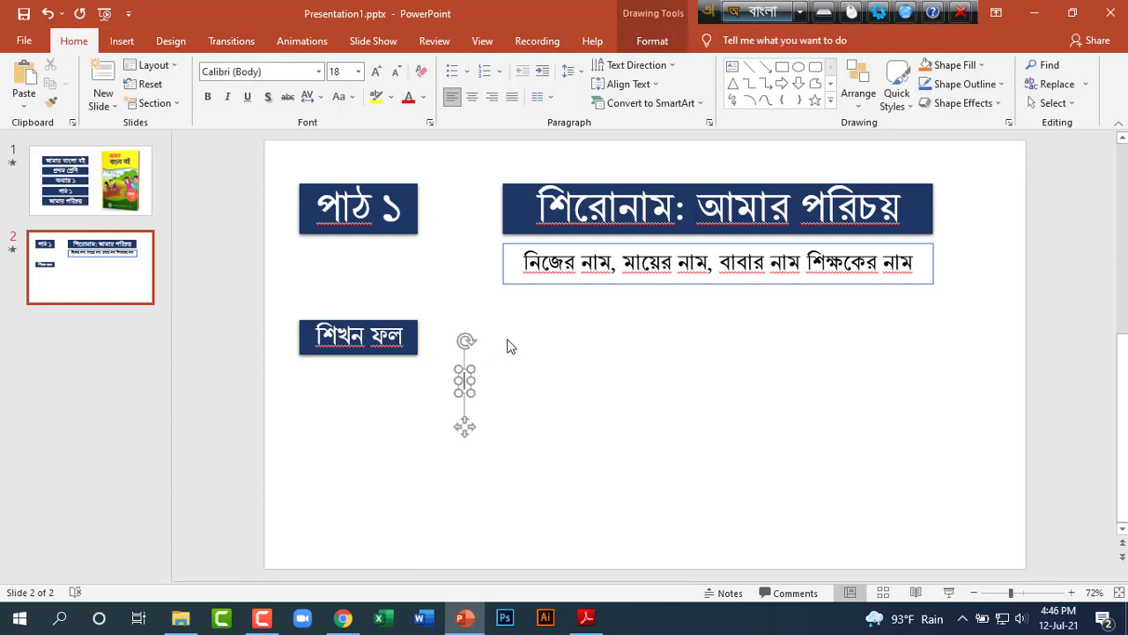
pyautogui.hotkey('ctrl', 'v')
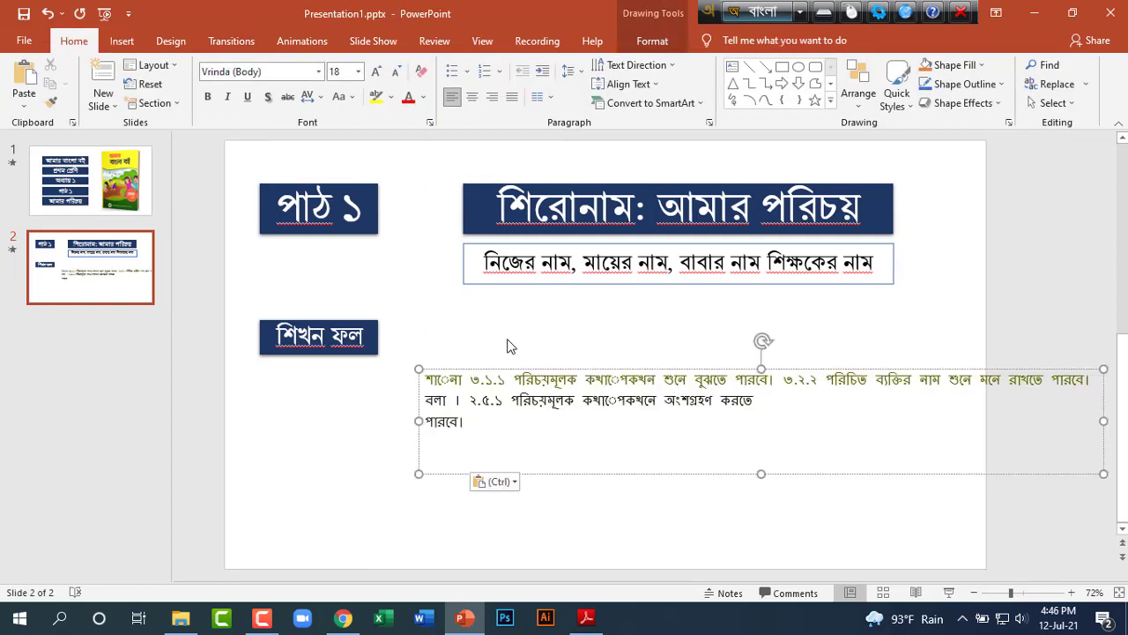
pyautogui.press('BackSpace')
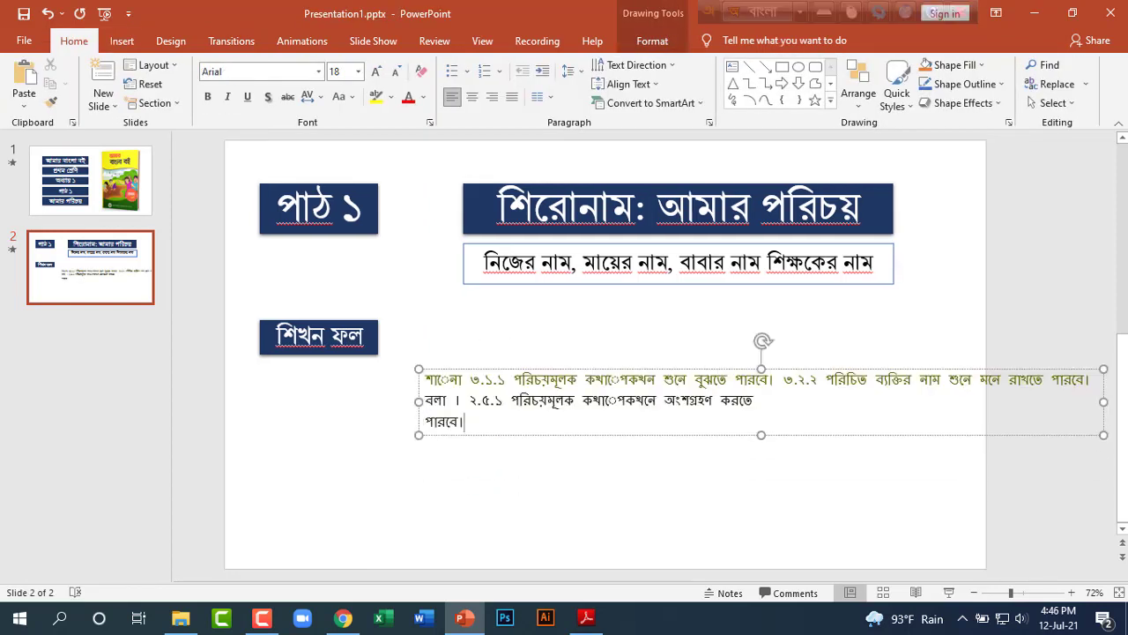
# Make all the pasted text black in the NikoshBAN font.
pyautogui.hotkey('ctrl', 'a')
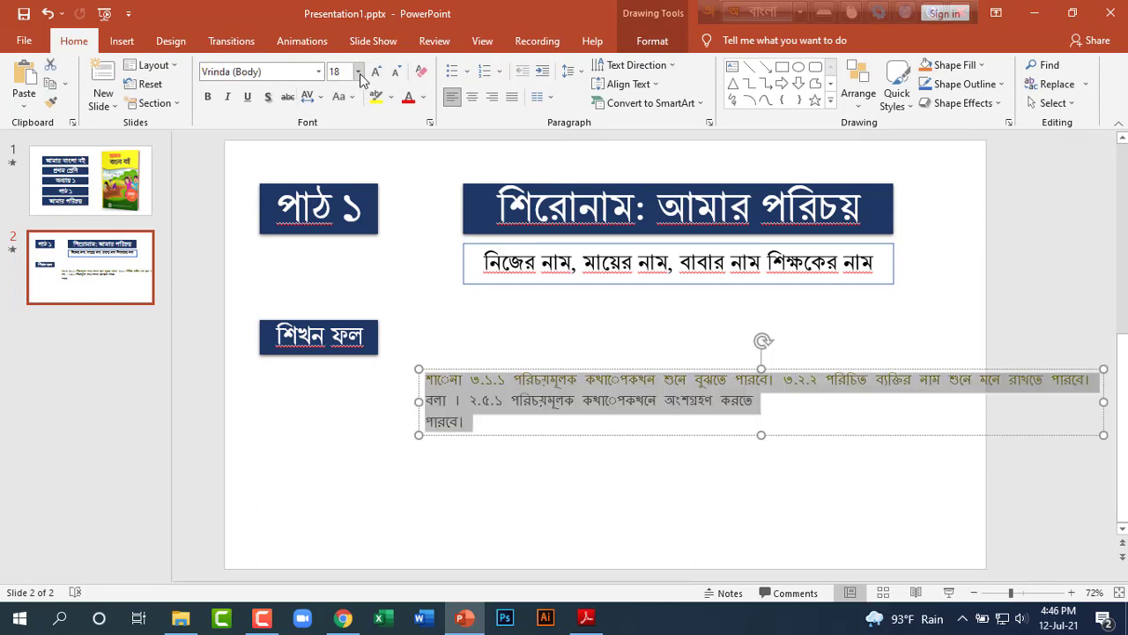
pyautogui.click(424, 98)
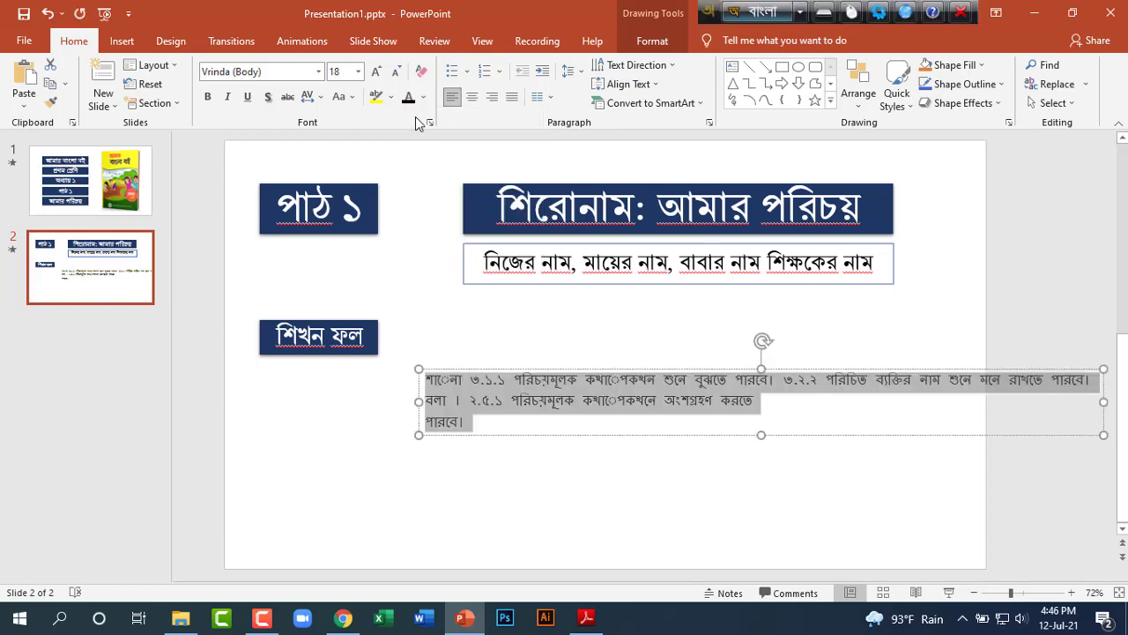
pyautogui.click(421, 134)
pyautogui.click(357, 72)
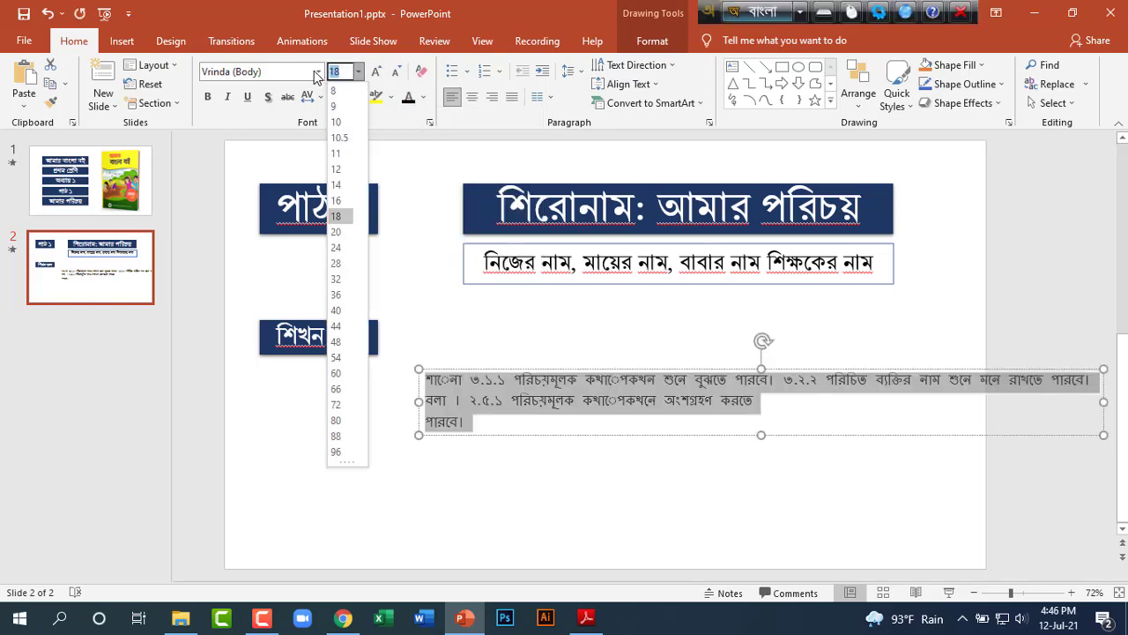
pyautogui.click(316, 73)
pyautogui.scroll(-10, 335, 282)
pyautogui.scroll(-10, 335, 282)
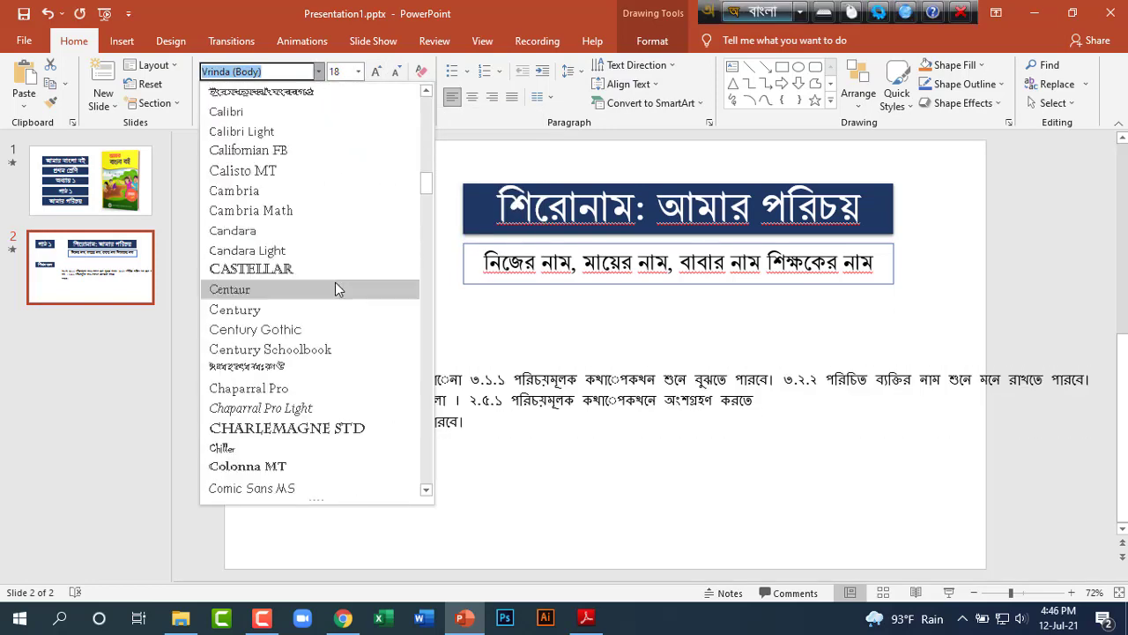
pyautogui.scroll(-5, 337, 287)
pyautogui.scroll(-10, 347, 312)
pyautogui.scroll(-10, 346, 312)
pyautogui.click(310, 128)
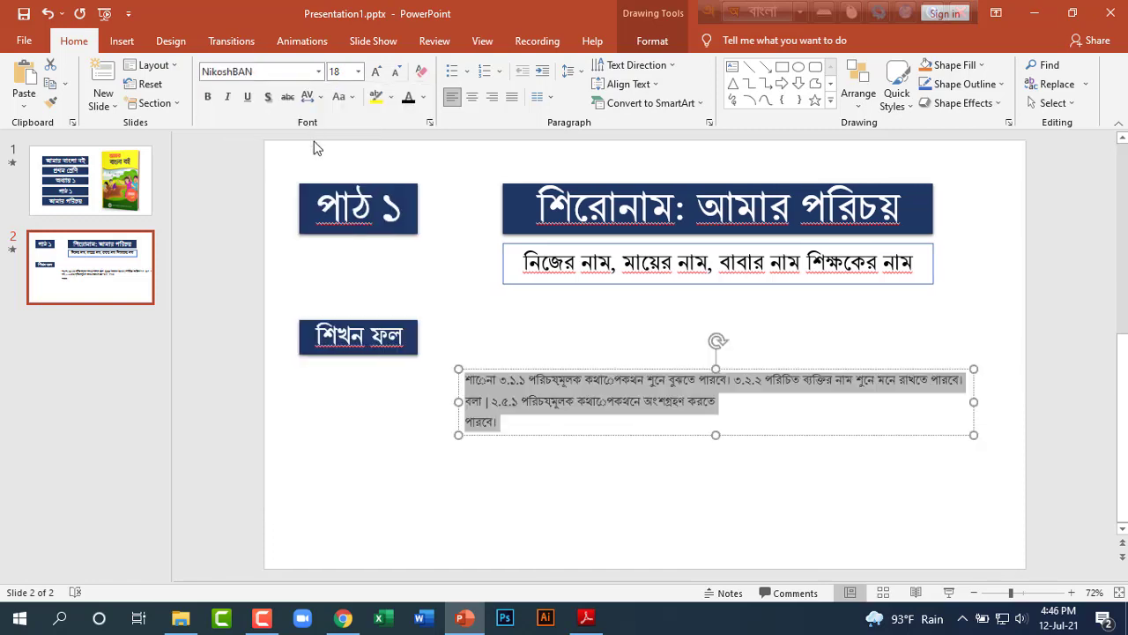
# Break the text into lines under শোনা: and বলা: headings, one item per line, and widen the box.
pyautogui.click(596, 403)
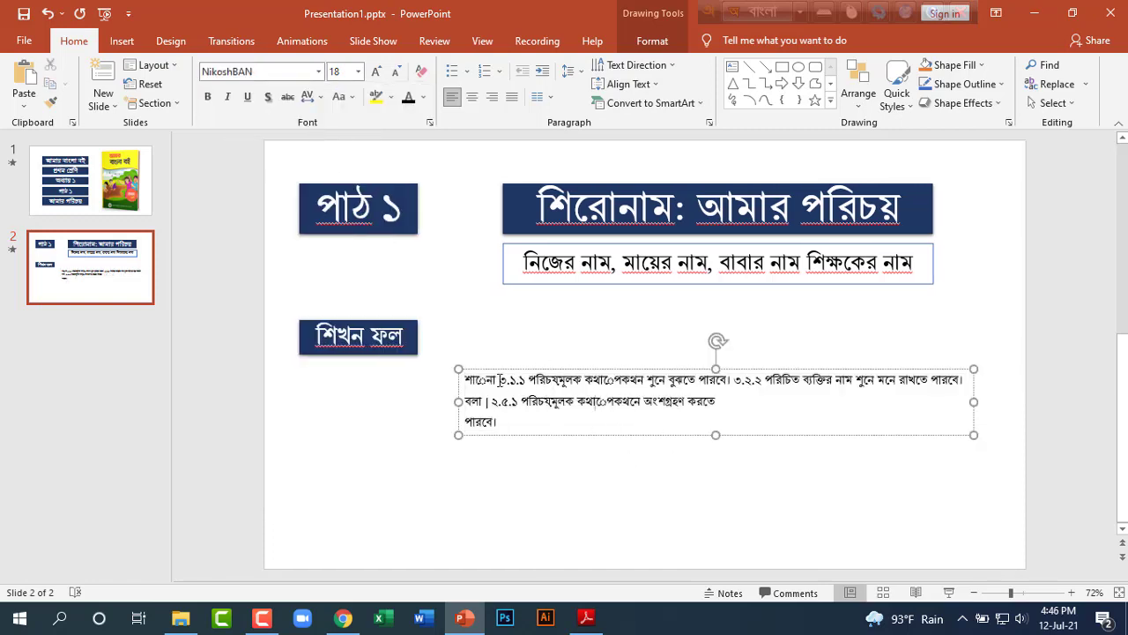
pyautogui.click(490, 379)
pyautogui.write(':')
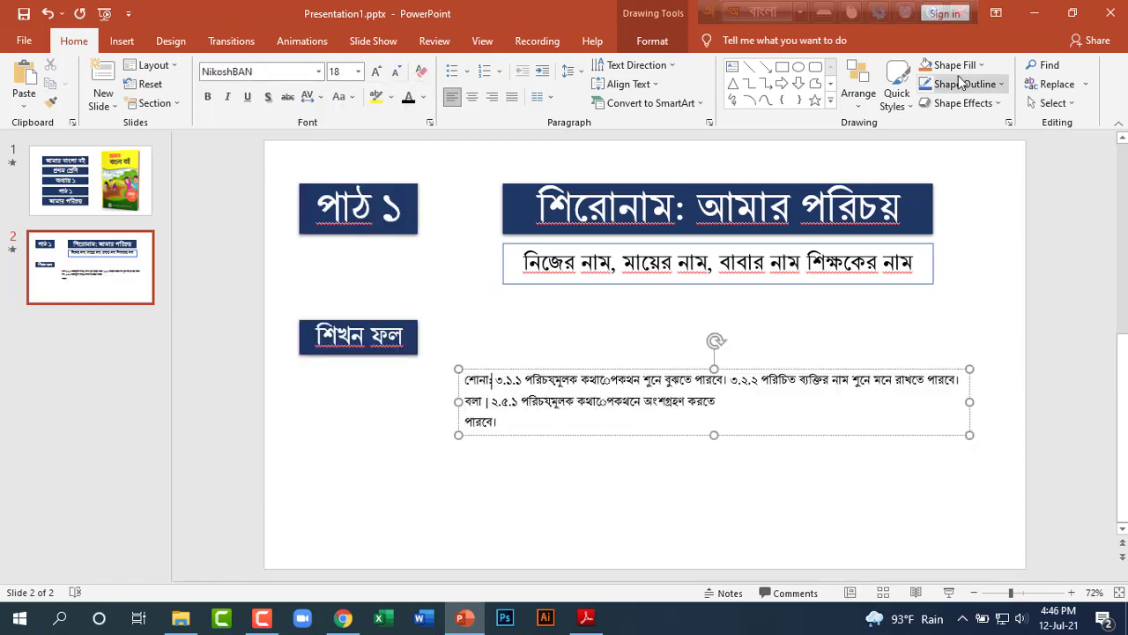
pyautogui.press('Return')
pyautogui.press('Delete')
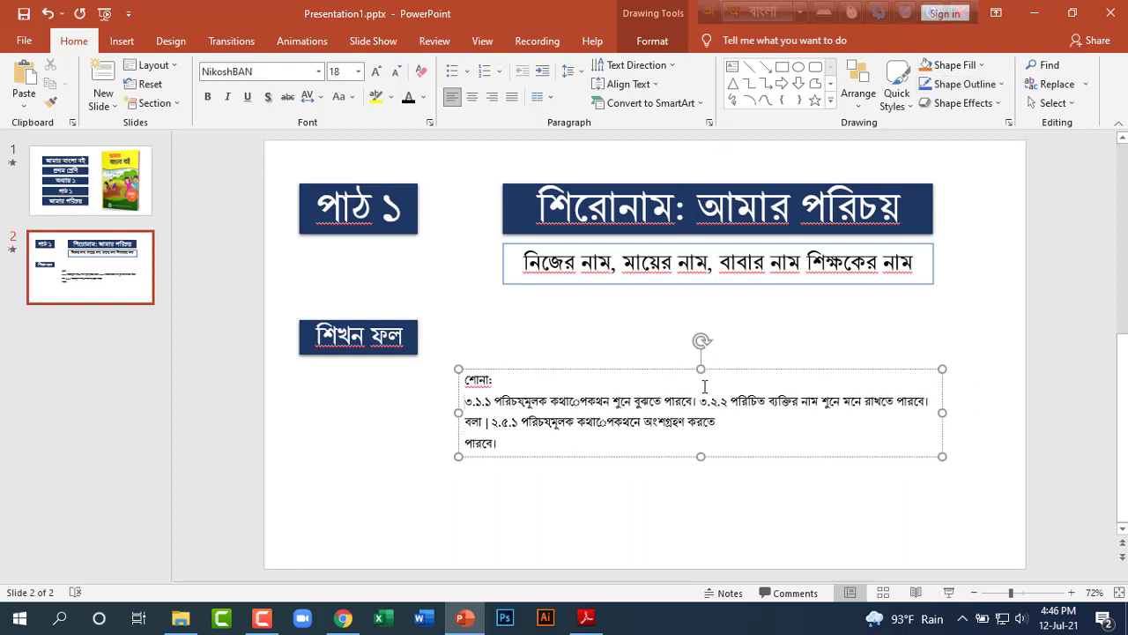
pyautogui.press('Return')
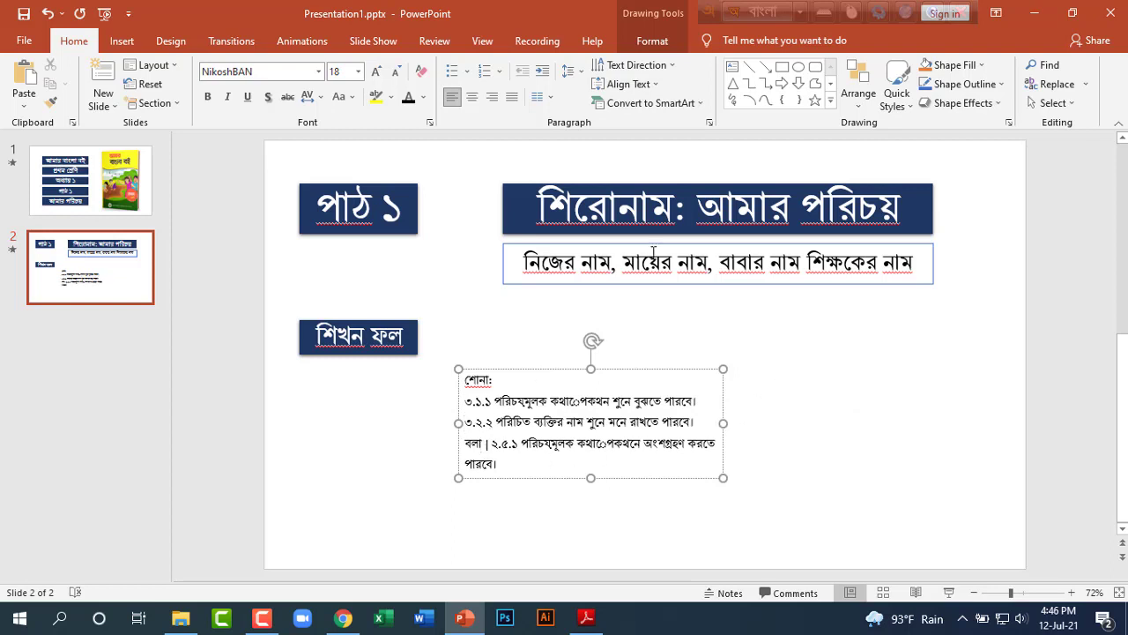
pyautogui.hotkey('shift', 'Right')
pyautogui.press('Return')
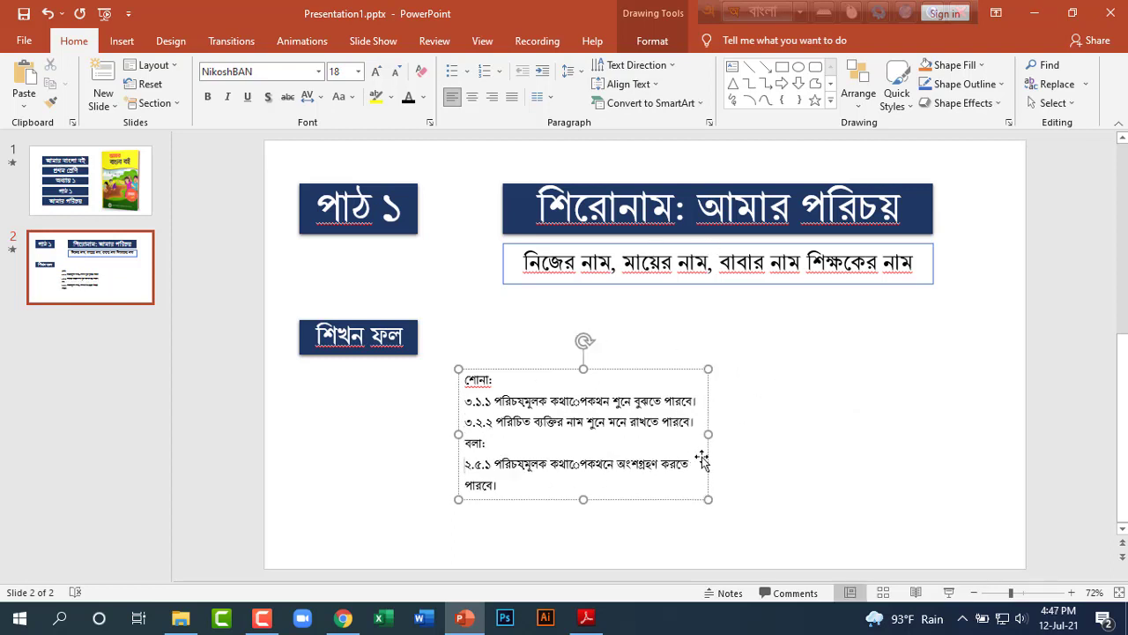
pyautogui.moveTo(711, 434); pyautogui.dragTo(805, 421)
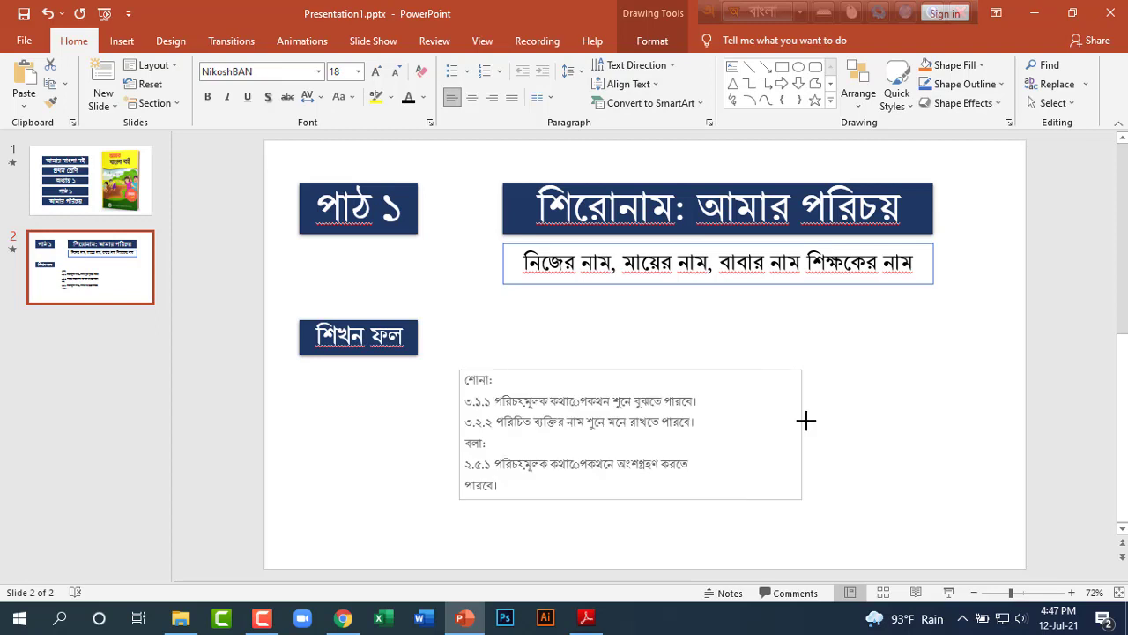
pyautogui.click(691, 464)
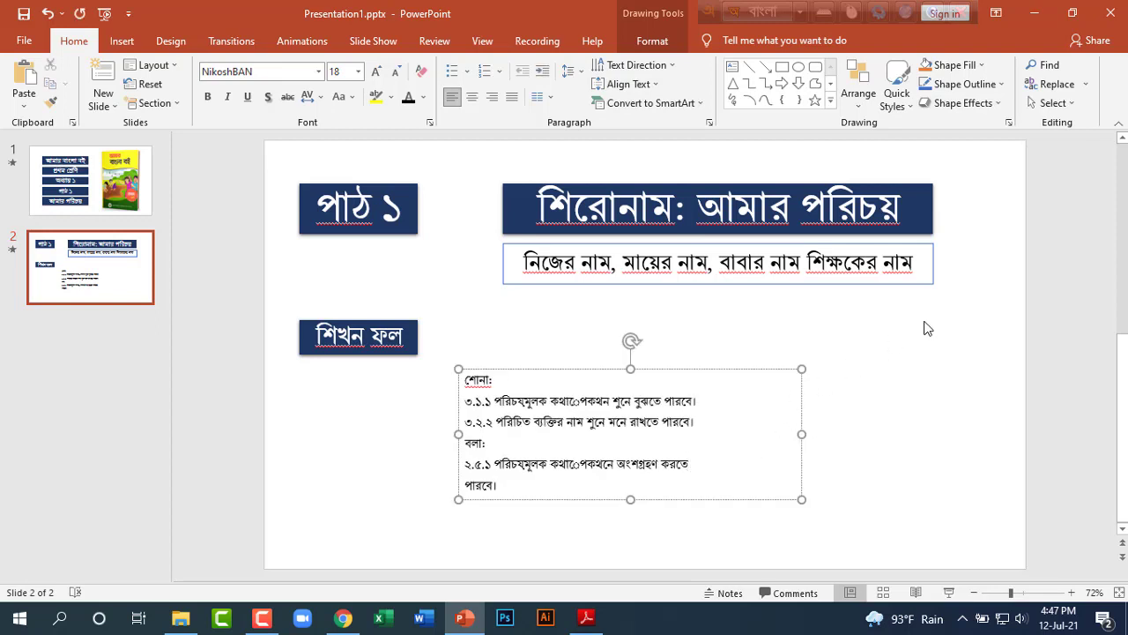
pyautogui.press('Delete')
pyautogui.click(892, 388)
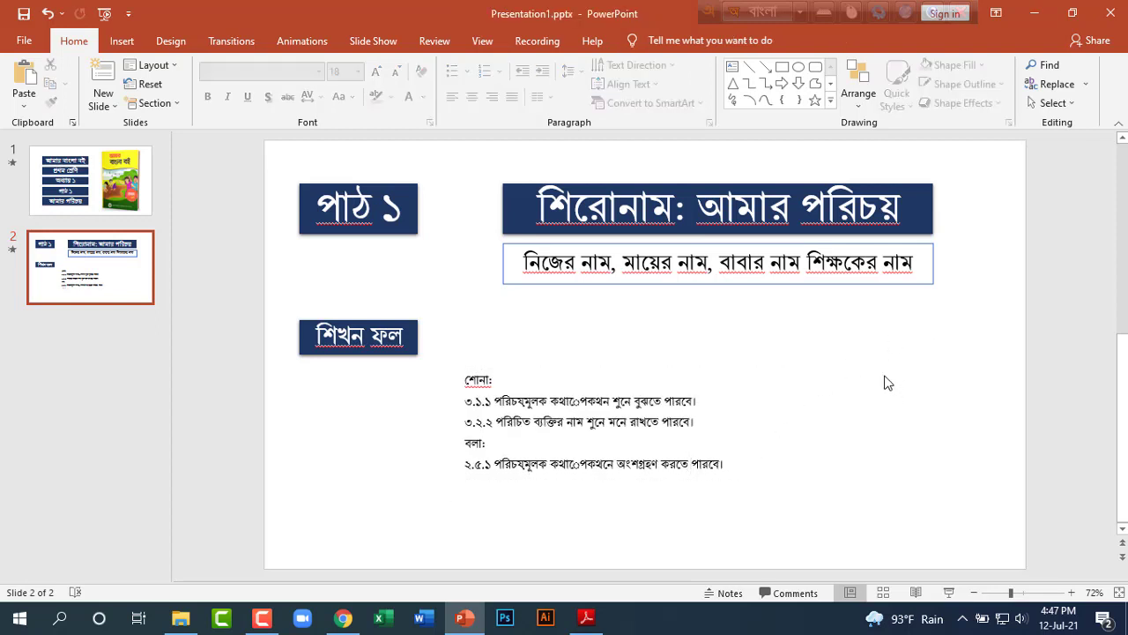
# Move the list up beside শিখন ফল, widen it, and raise its text to 32 pt.
pyautogui.click(693, 404)
pyautogui.moveTo(615, 373); pyautogui.dragTo(600, 316)
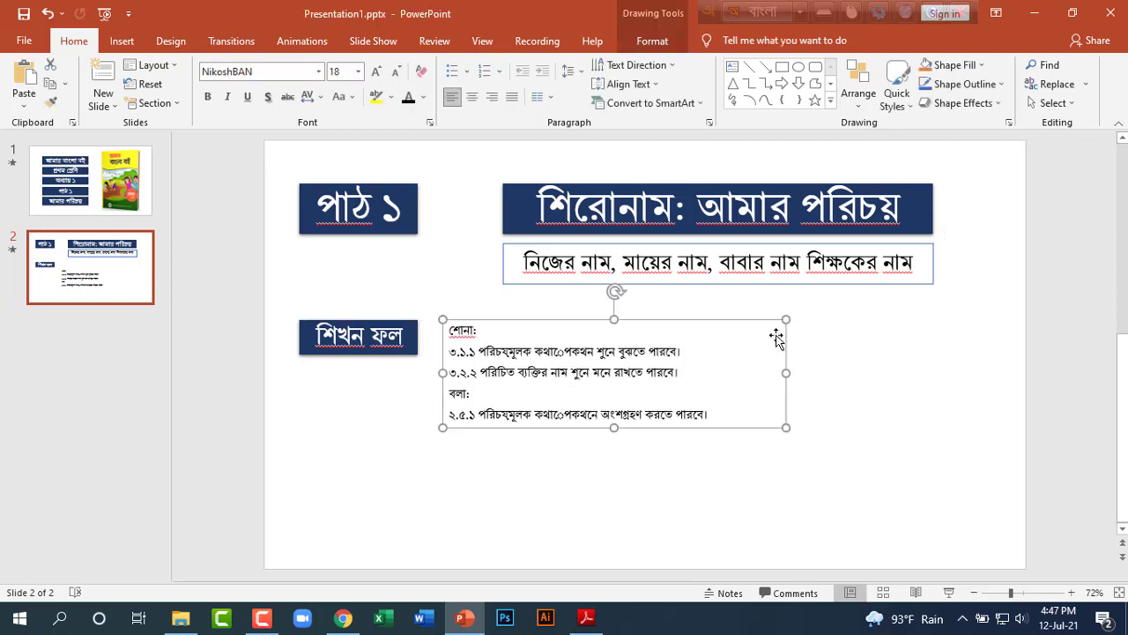
pyautogui.moveTo(784, 428); pyautogui.dragTo(917, 467)
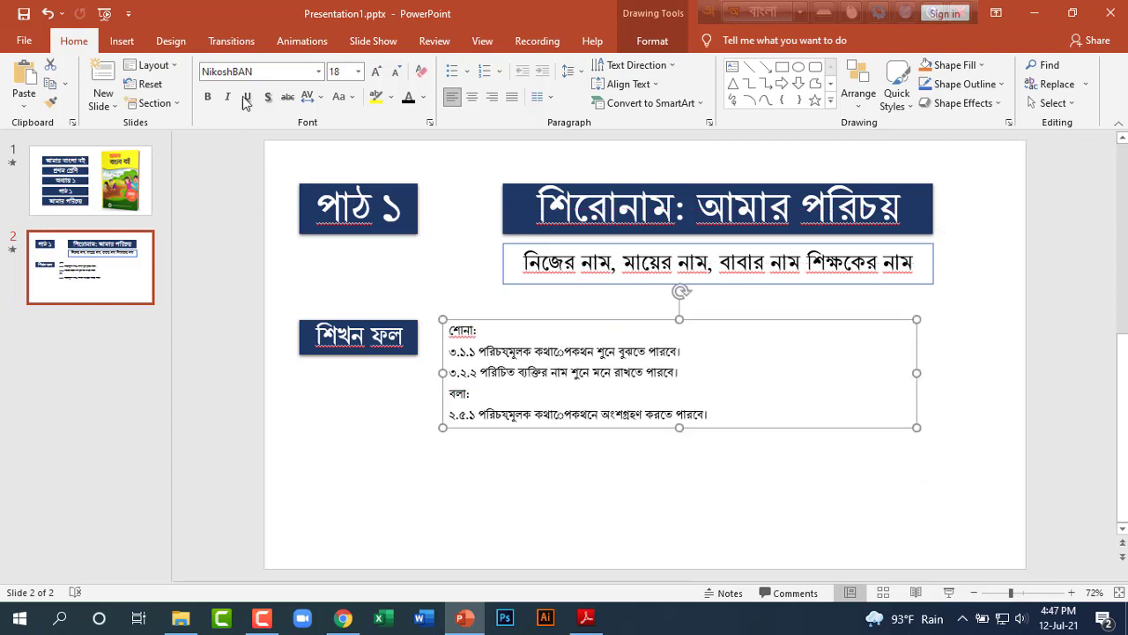
pyautogui.click(377, 73)
pyautogui.click(377, 73)
pyautogui.click(378, 73)
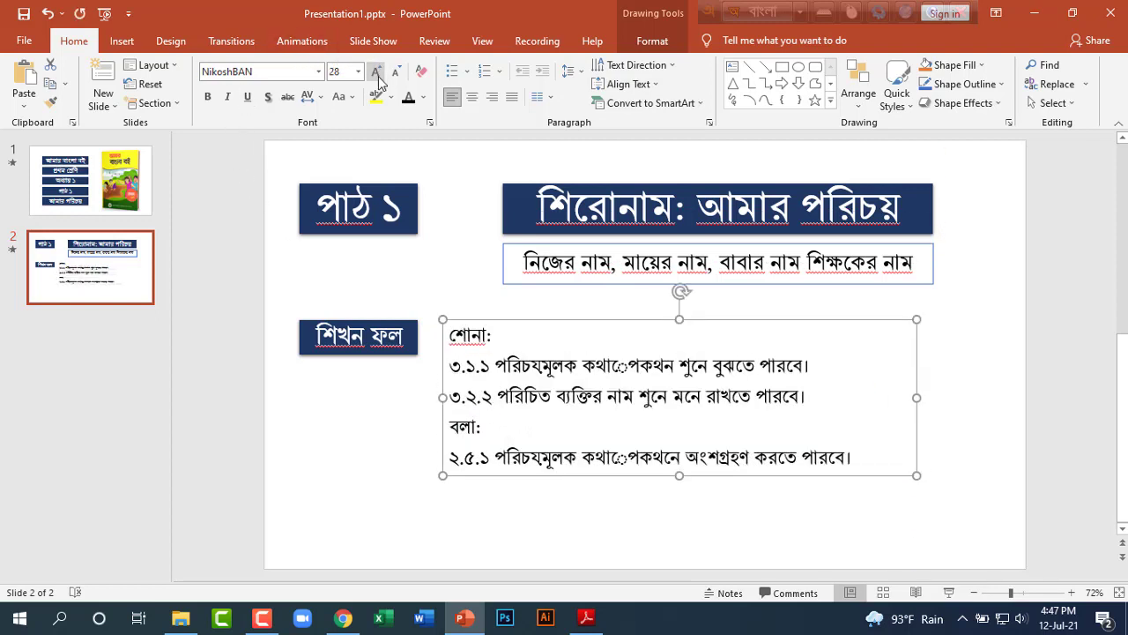
pyautogui.click(377, 72)
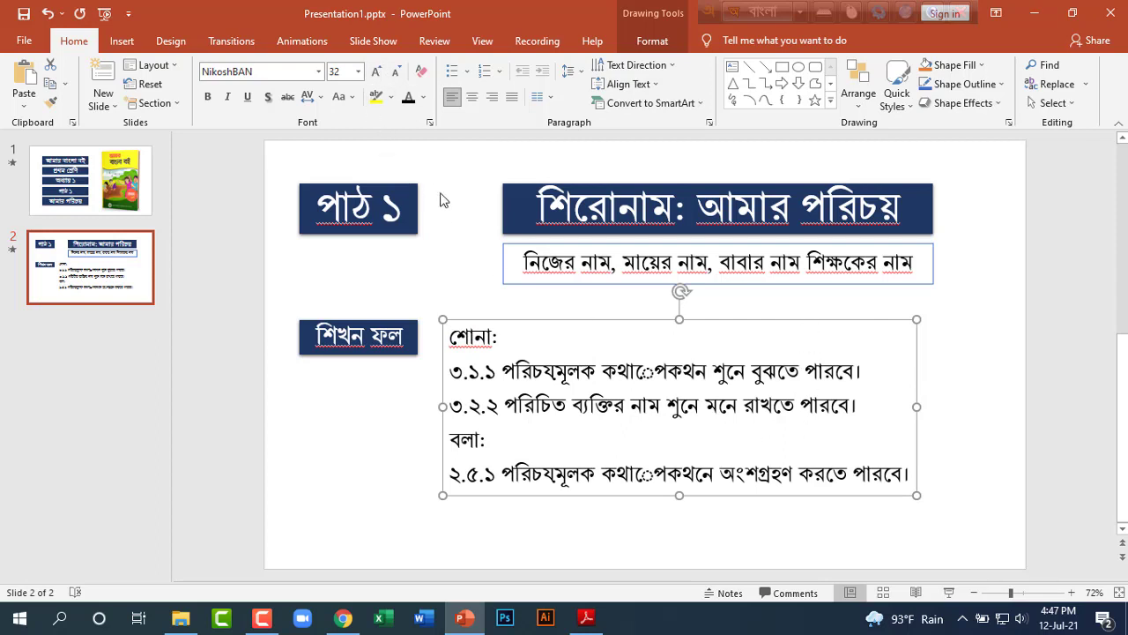
# Bold the শোনা: and বলা: headings and nudge the box slightly left.
pyautogui.moveTo(497, 336); pyautogui.dragTo(450, 336)
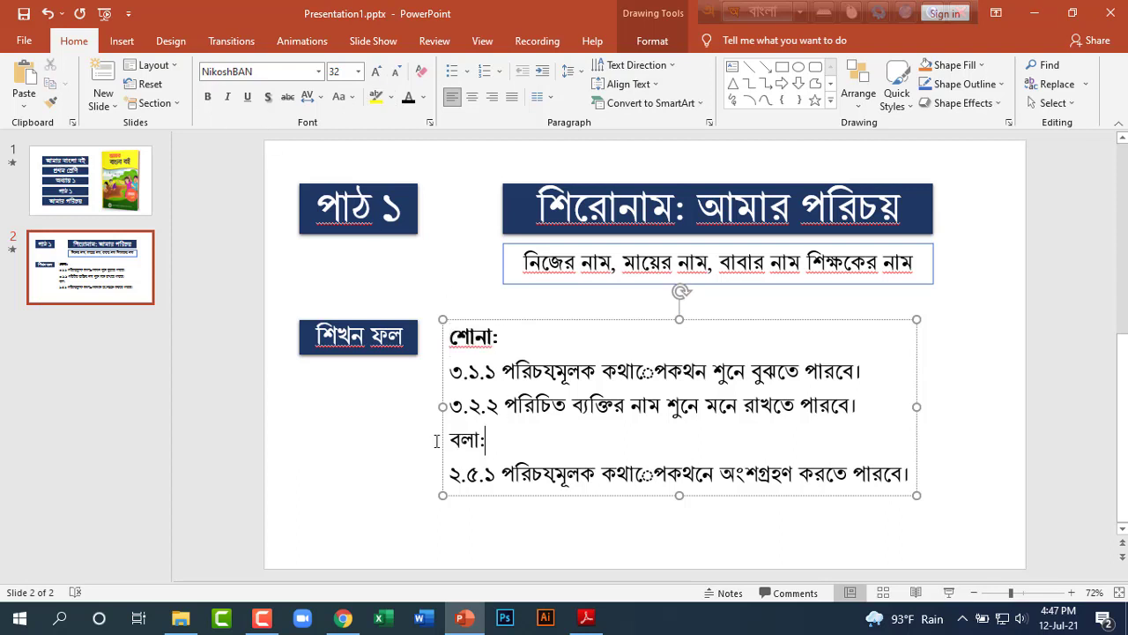
pyautogui.moveTo(499, 439); pyautogui.dragTo(450, 439)
pyautogui.click(208, 97)
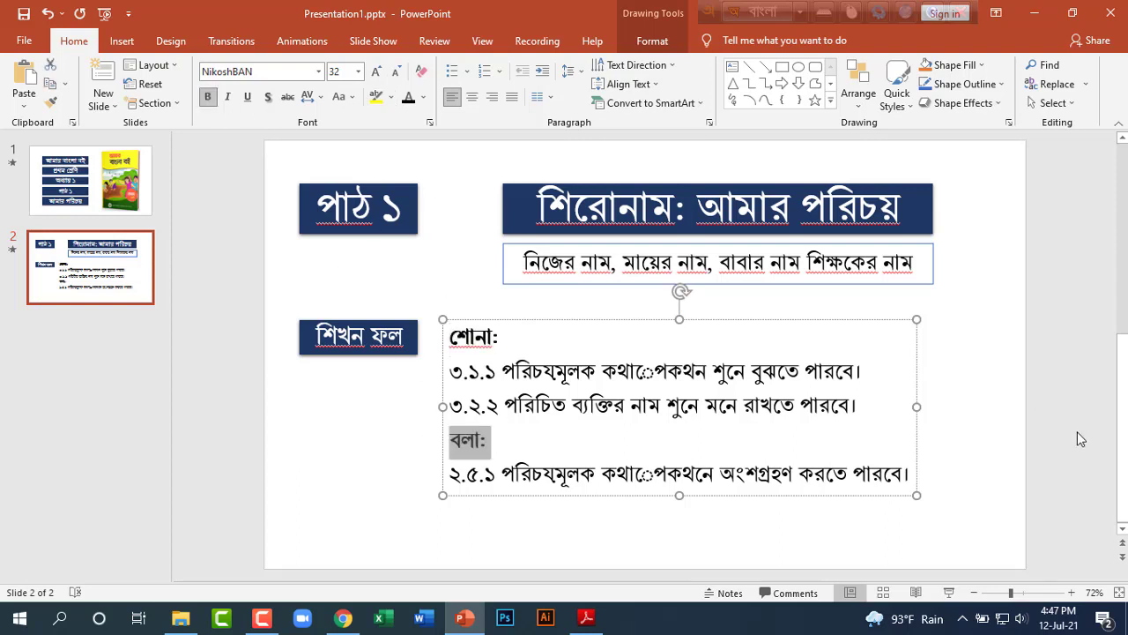
pyautogui.click(995, 449)
pyautogui.moveTo(845, 318); pyautogui.dragTo(838, 310)
pyautogui.write('ো')
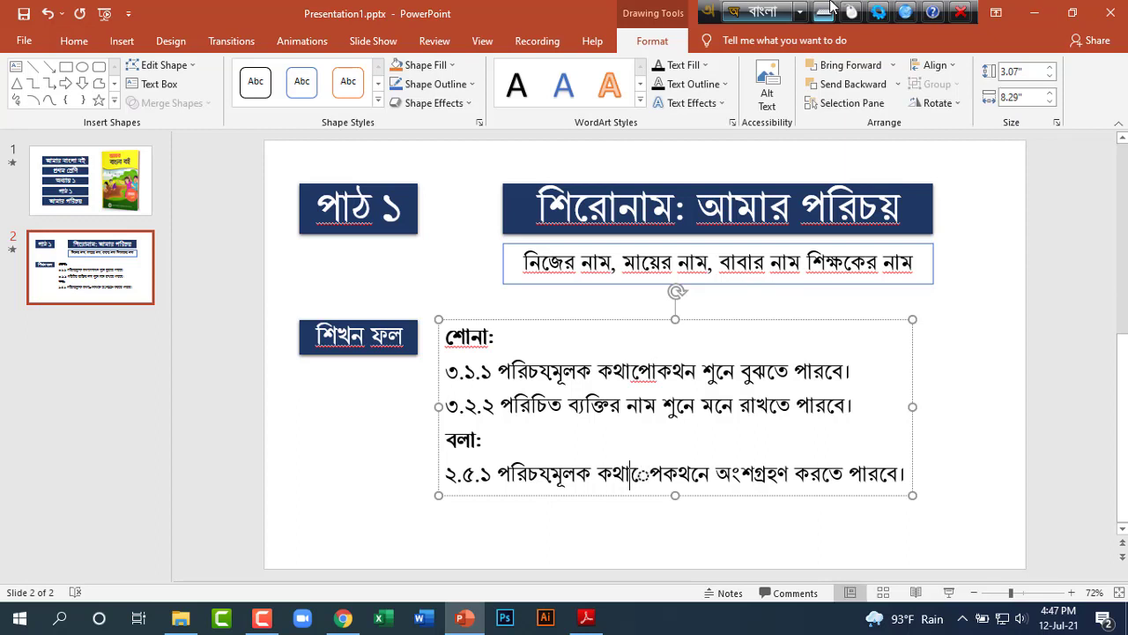
# Correct the misspelled word in line ৩.১.১ to read কথোপকথন.
pyautogui.press('Delete')
pyautogui.click(657, 371)
pyautogui.press('BackSpace')
pyautogui.press('BackSpace')
pyautogui.press('BackSpace')
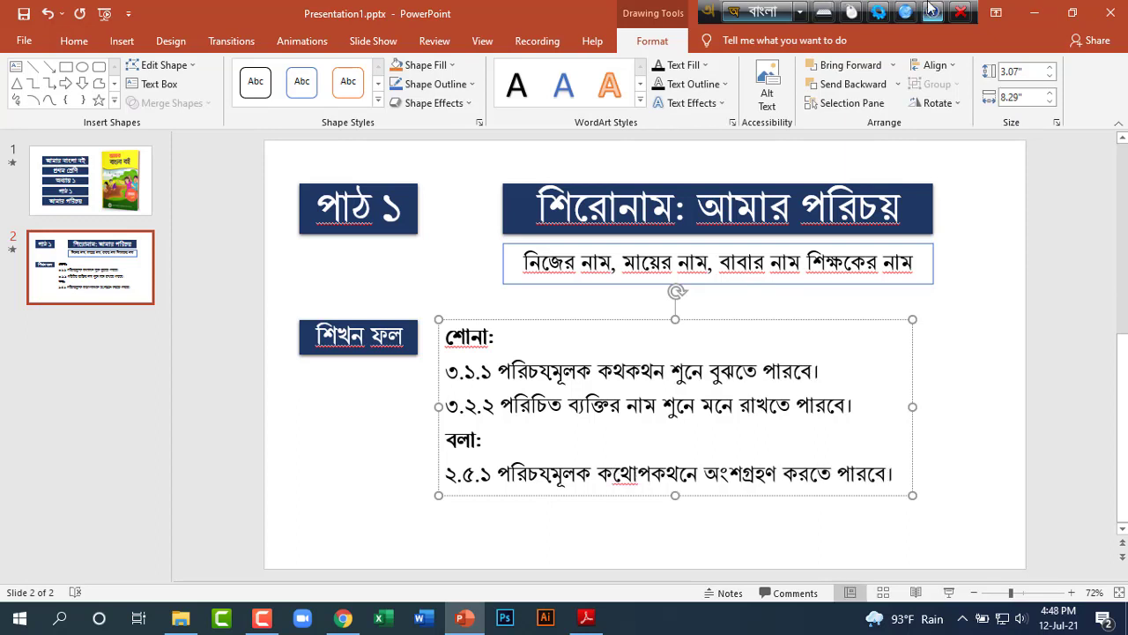
pyautogui.write('োপ')
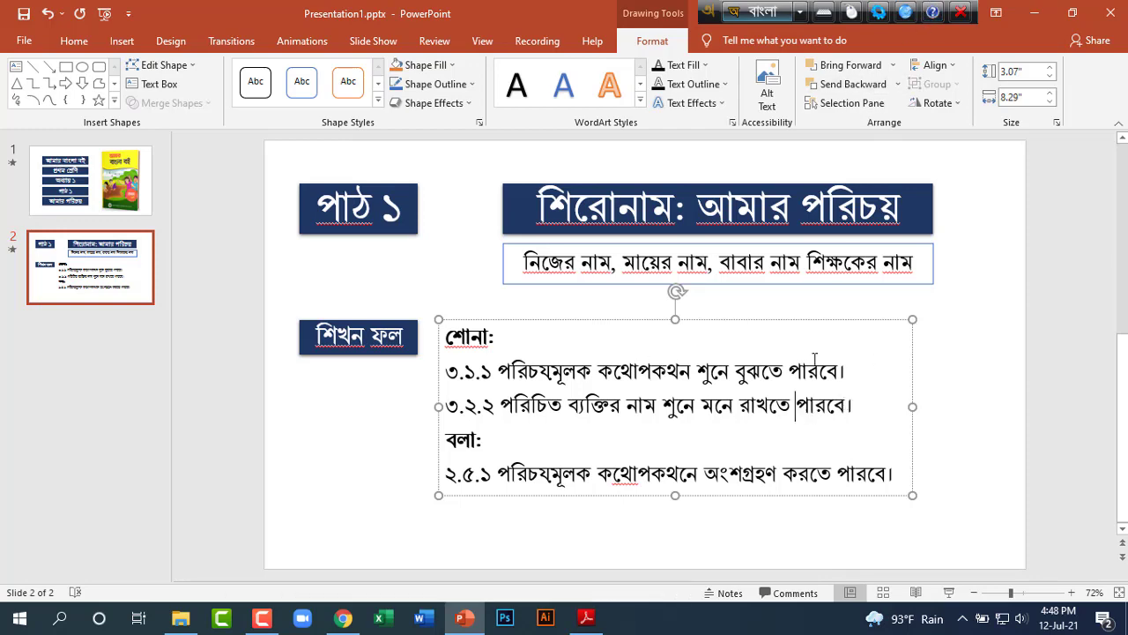
pyautogui.scroll(2, 815, 359)
pyautogui.scroll(-2, 814, 362)
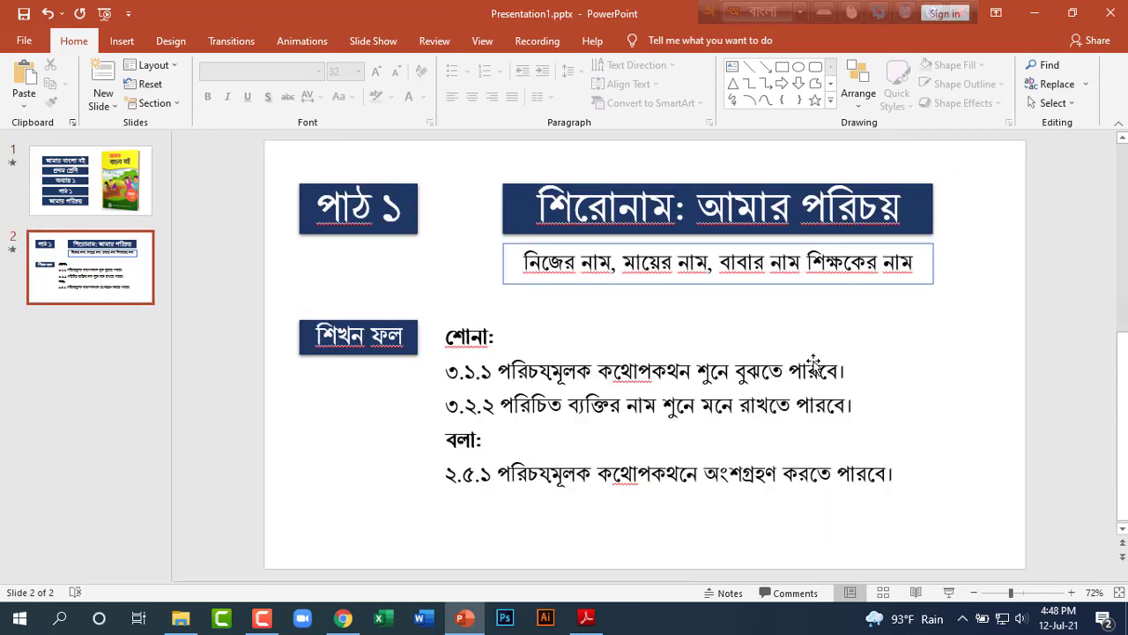
pyautogui.click(663, 405)
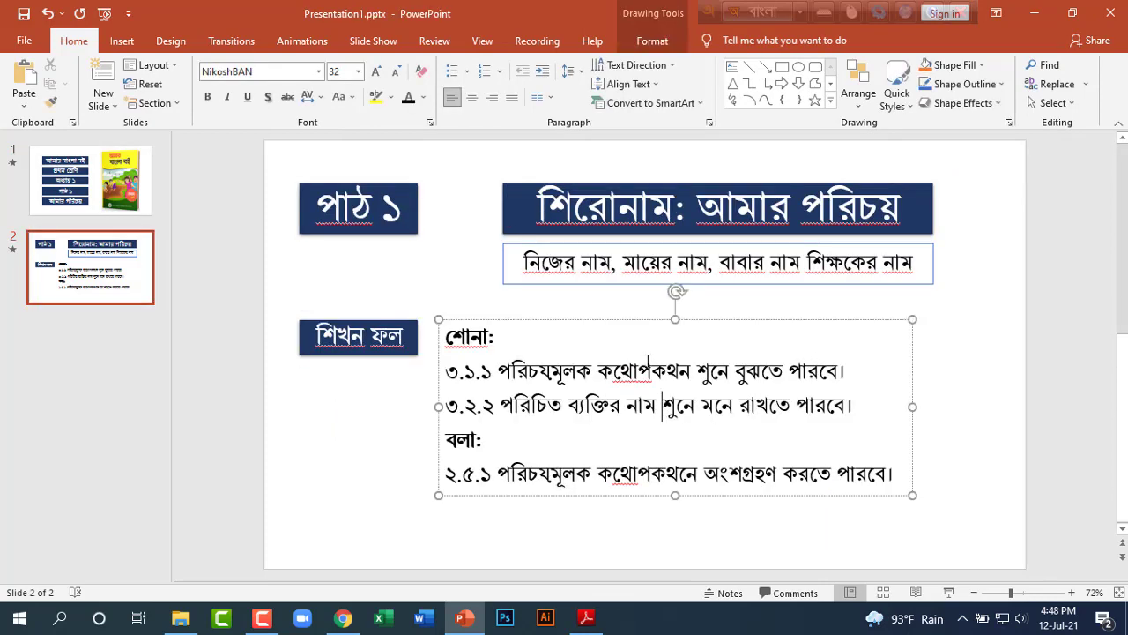
# Try a larger size on the পাঠ ১ text, revert it to 60, then select the title and subtitle boxes.
pyautogui.click(358, 227)
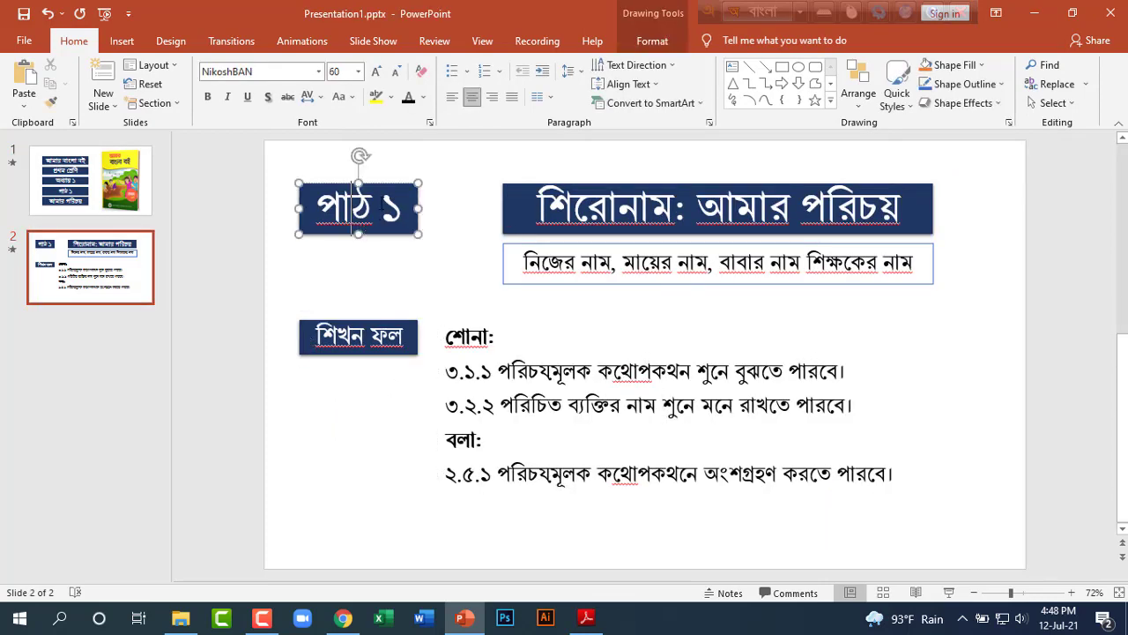
pyautogui.click(375, 71)
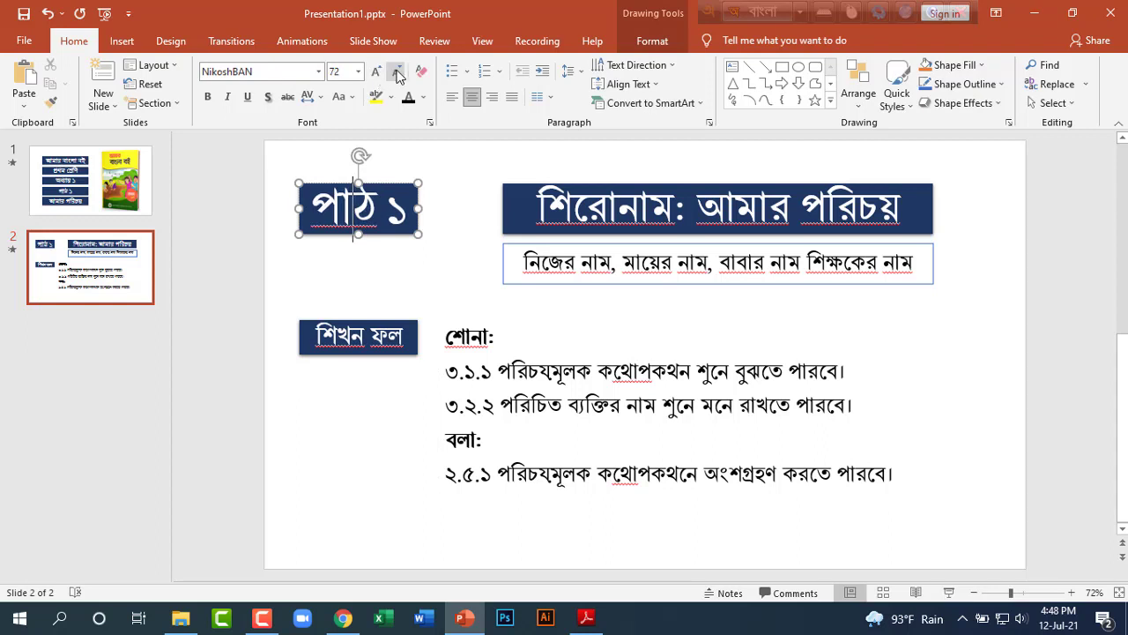
pyautogui.click(396, 73)
pyautogui.click(643, 217)
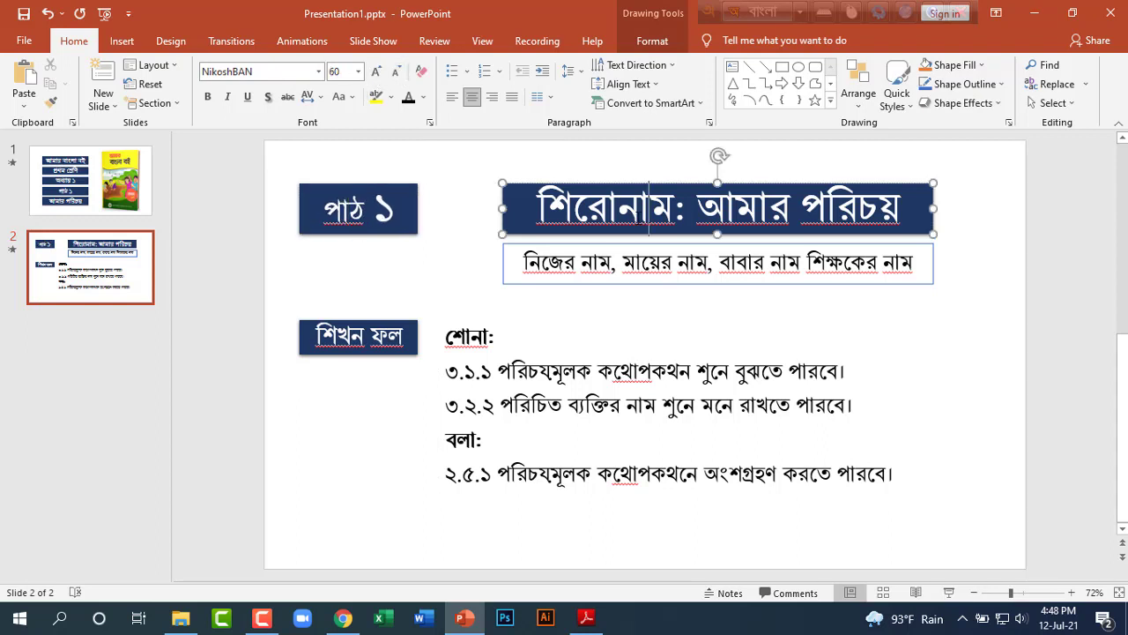
pyautogui.click(820, 317)
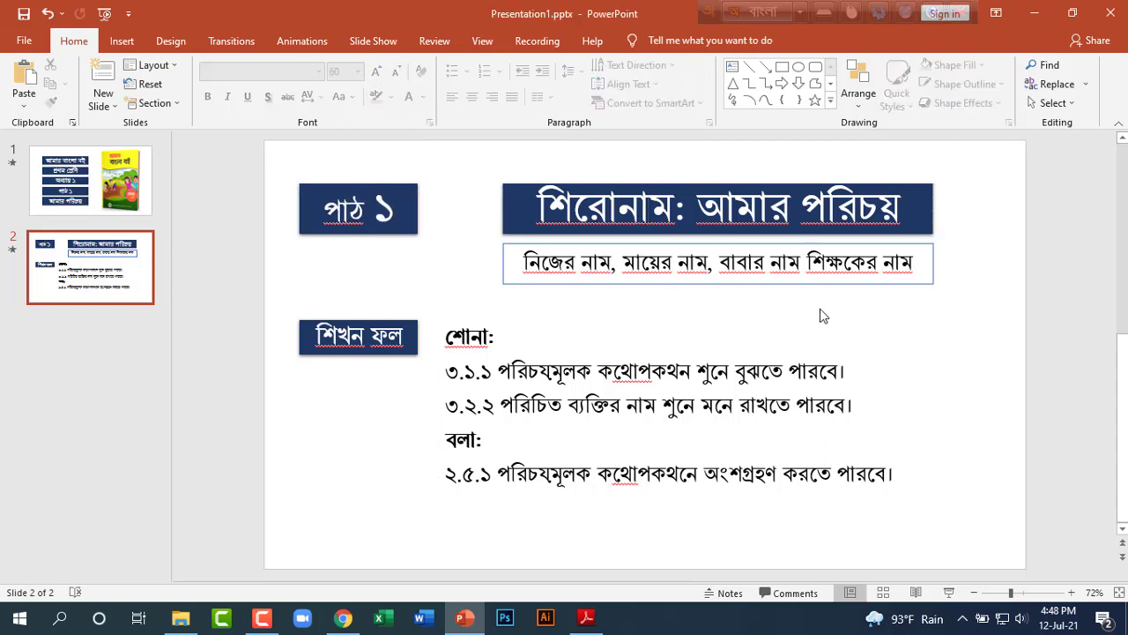
pyautogui.click(752, 274)
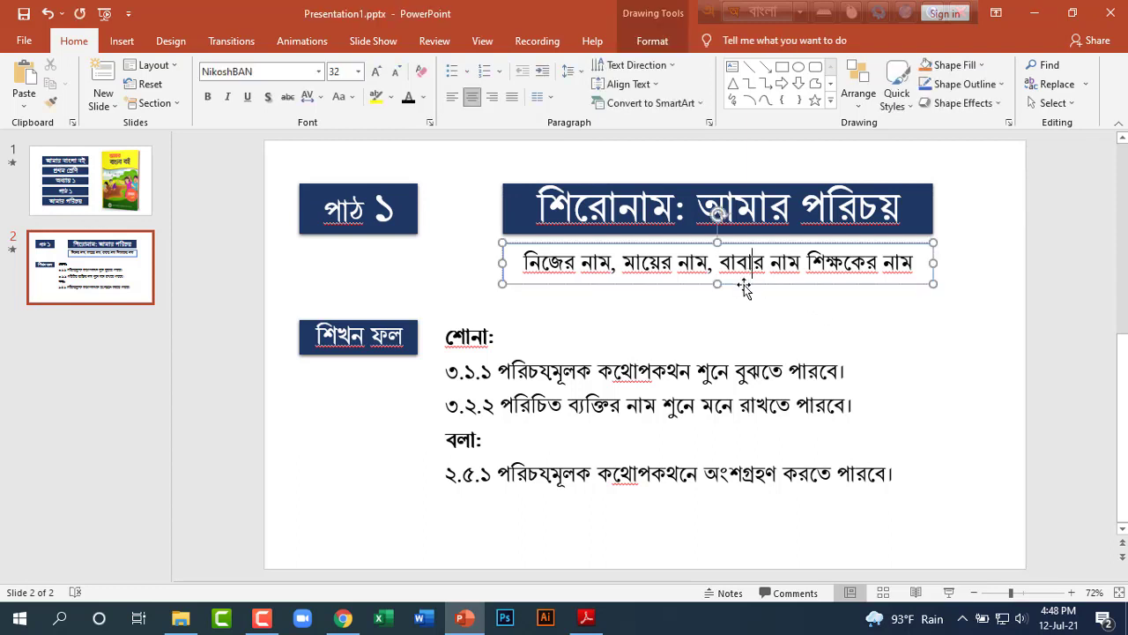
pyautogui.click(555, 271)
# Try 36-point on the learning-outcomes text, then return it to 32 and clear the selection.
pyautogui.click(538, 370)
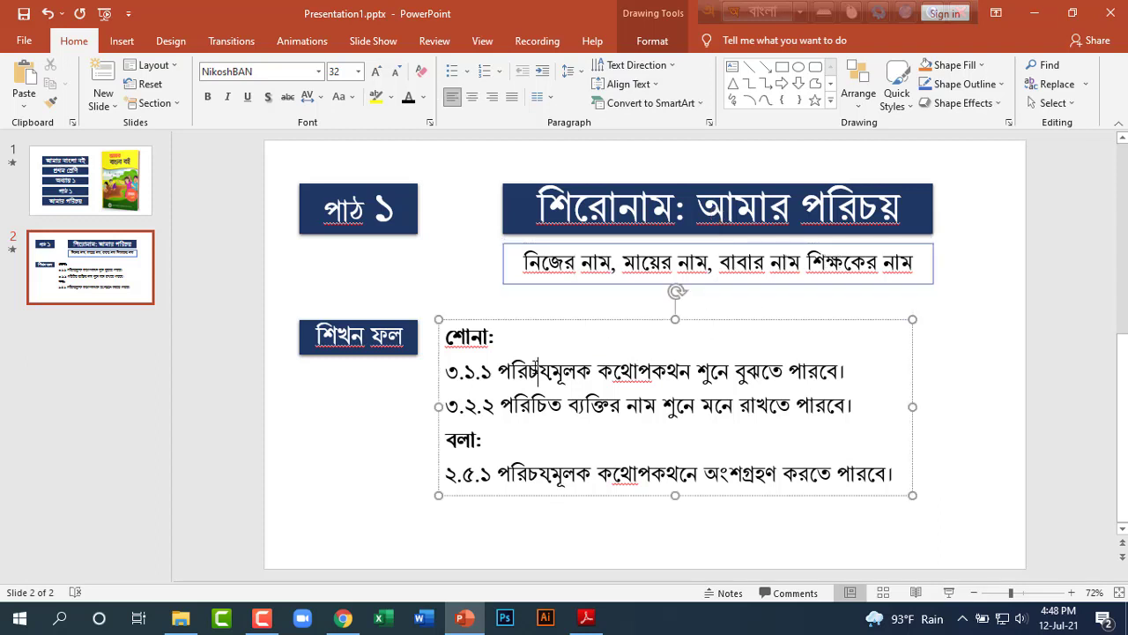
pyautogui.click(956, 392)
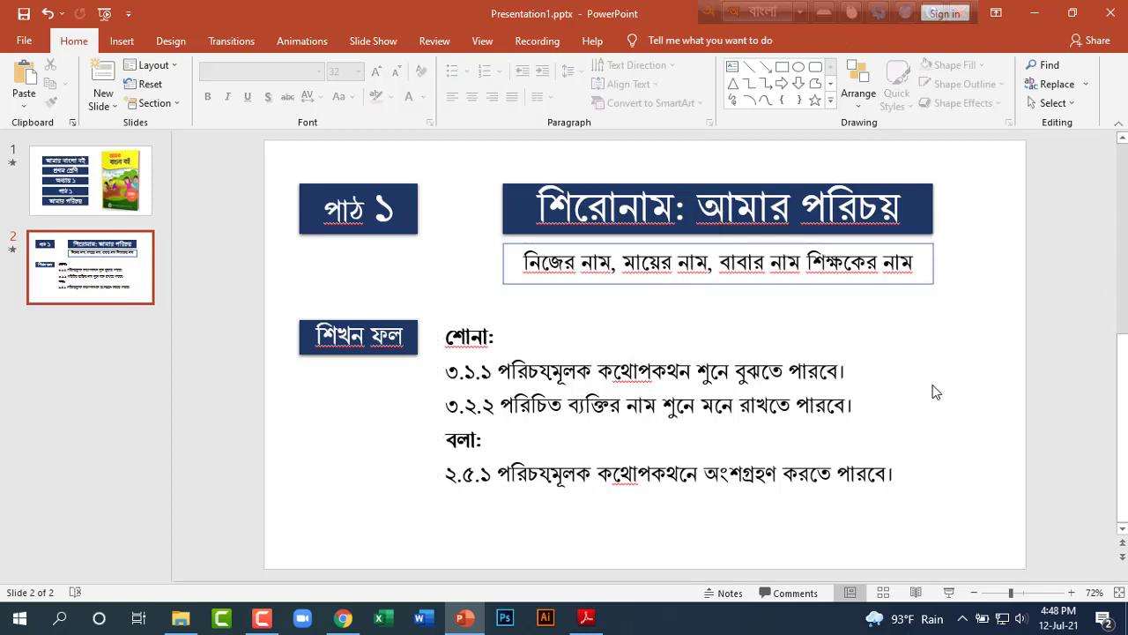
pyautogui.click(904, 422)
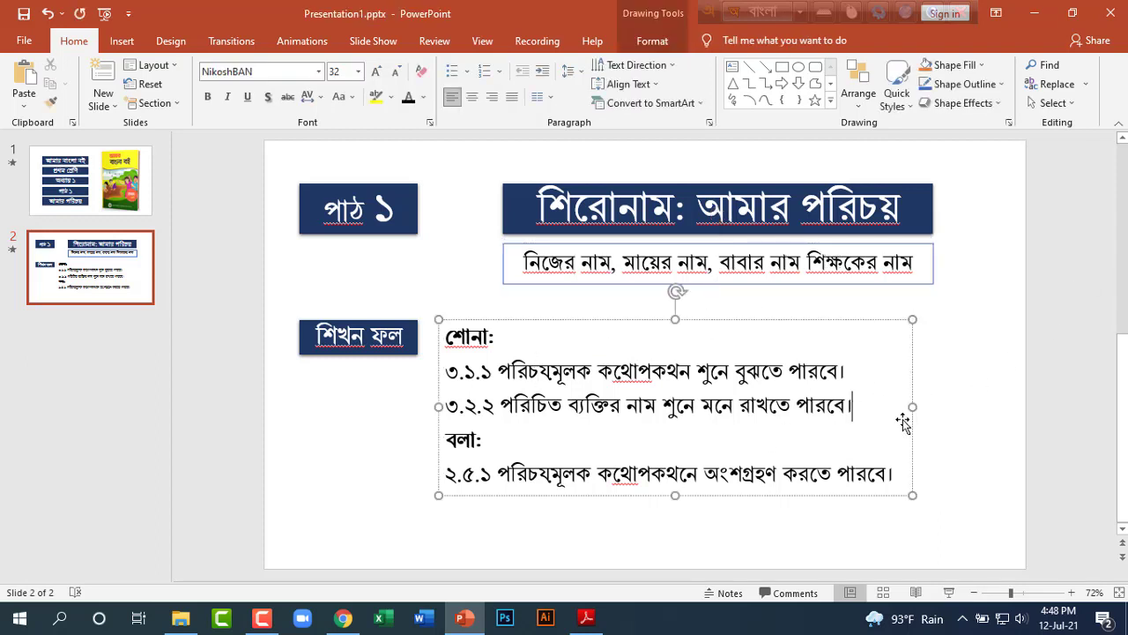
pyautogui.click(869, 320)
pyautogui.click(377, 72)
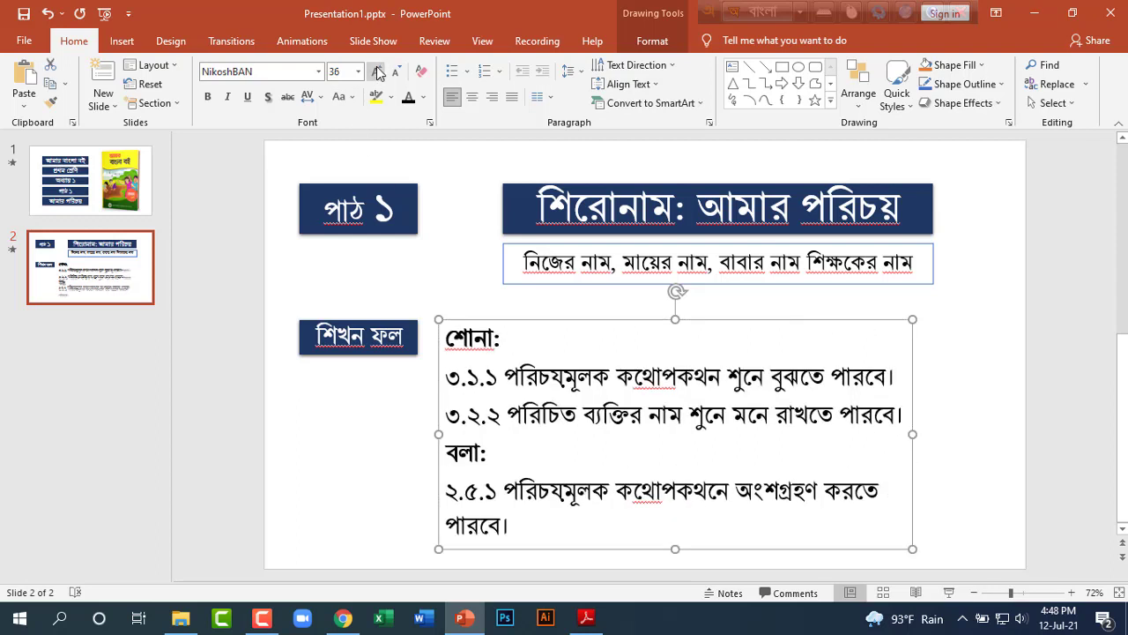
pyautogui.click(395, 72)
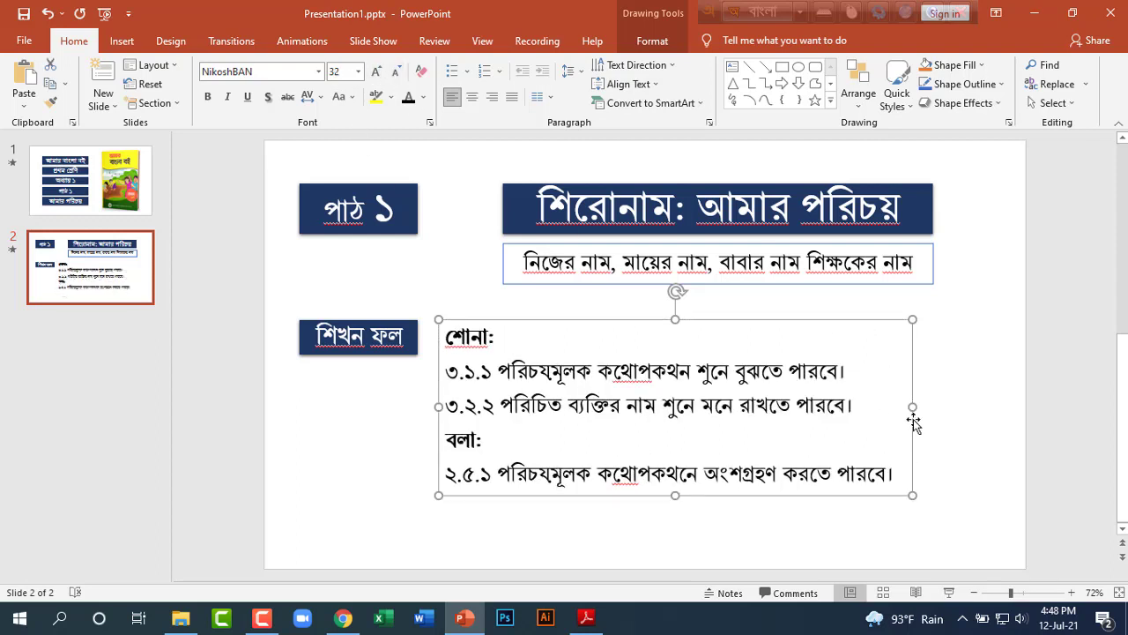
pyautogui.click(923, 402)
pyautogui.click(928, 401)
pyautogui.click(979, 375)
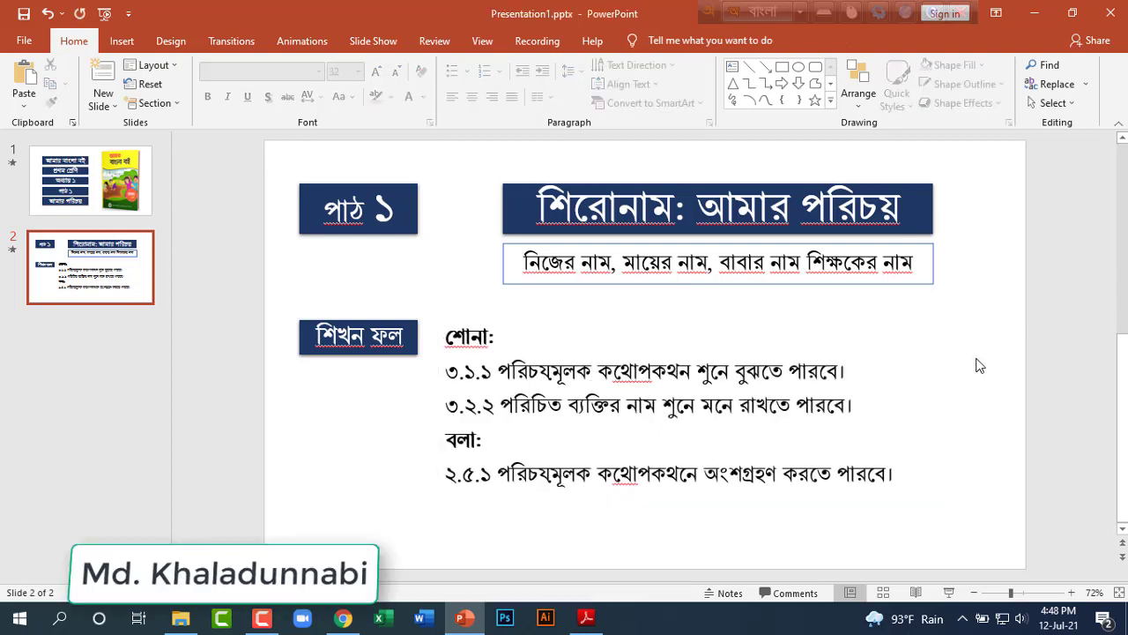
pyautogui.click(123, 40)
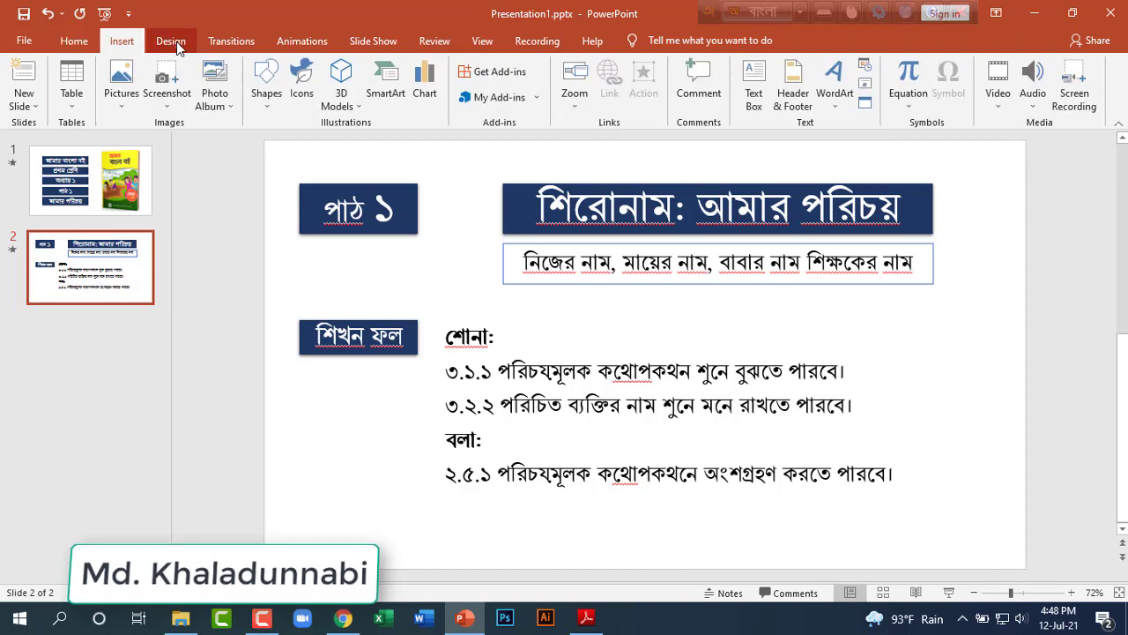
# Draw a straight horizontal line below the subtitle box, reaching the slide's right edge.
pyautogui.click(266, 84)
pyautogui.click(280, 143)
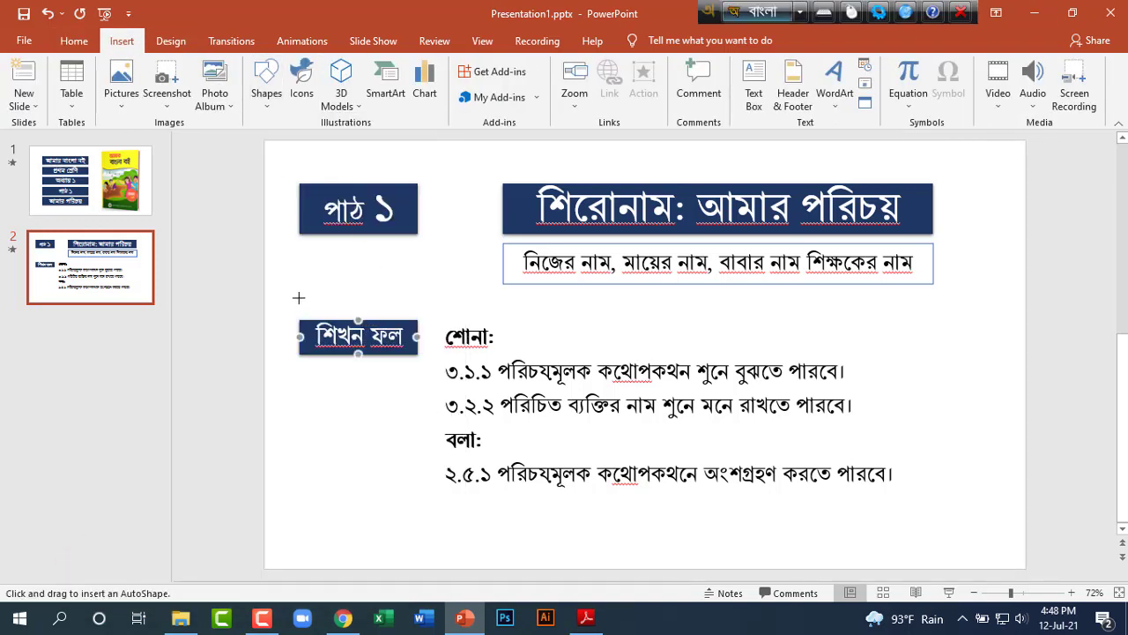
pyautogui.moveTo(299, 299); pyautogui.dragTo(998, 299)
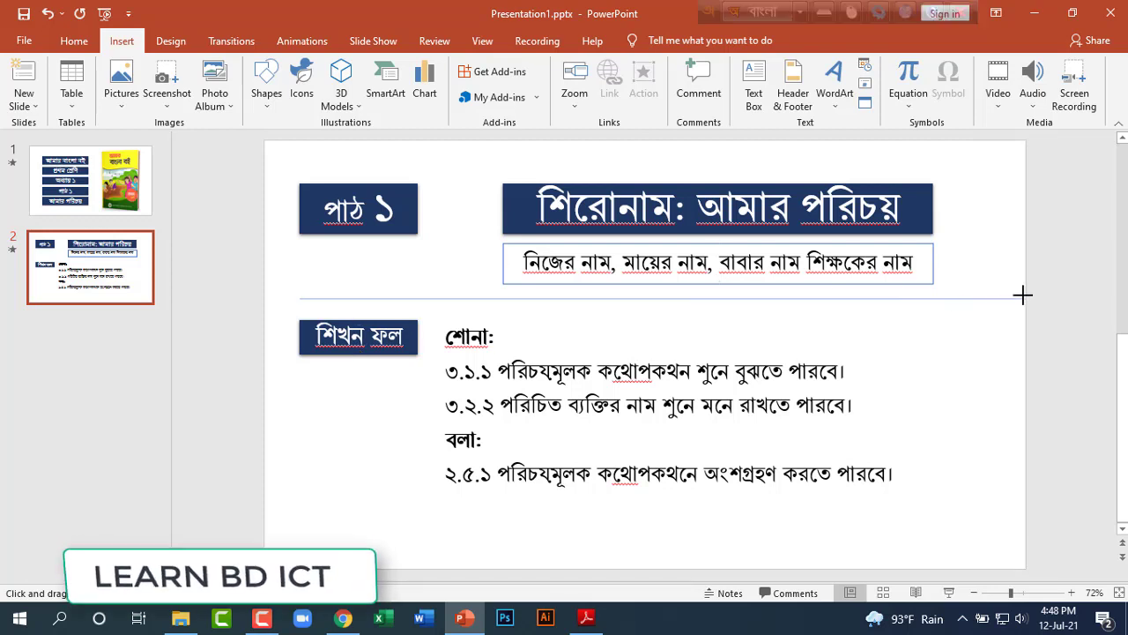
pyautogui.moveTo(998, 299); pyautogui.dragTo(1026, 299)
pyautogui.press('Down')
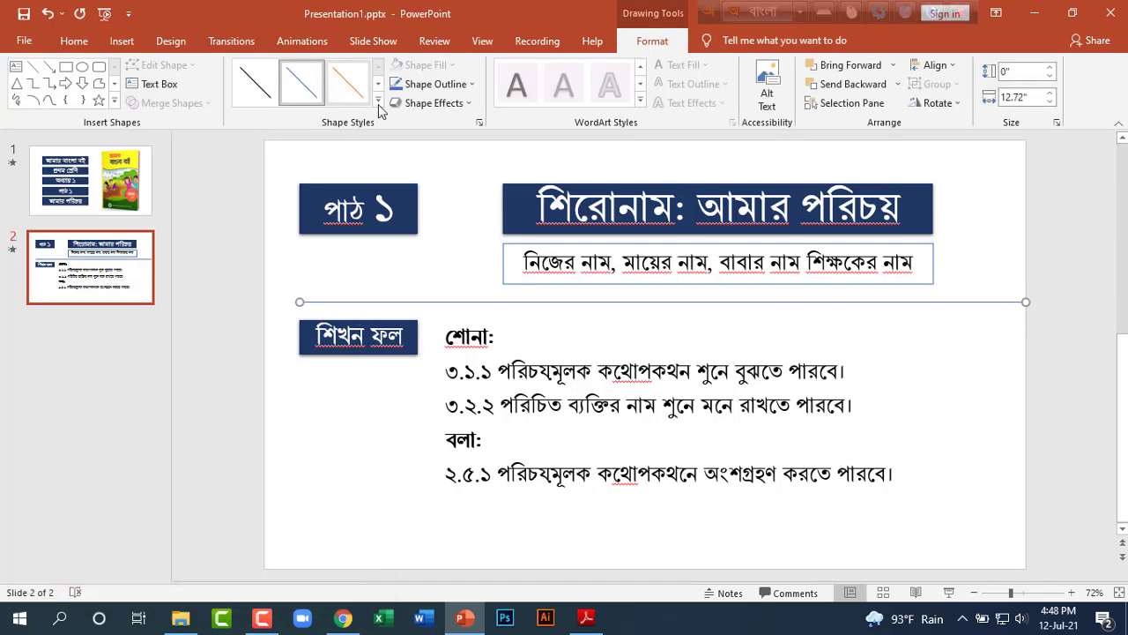
# Give the line an orange style and 3 pt weight, then stretch its left end to the slide edge.
pyautogui.click(377, 105)
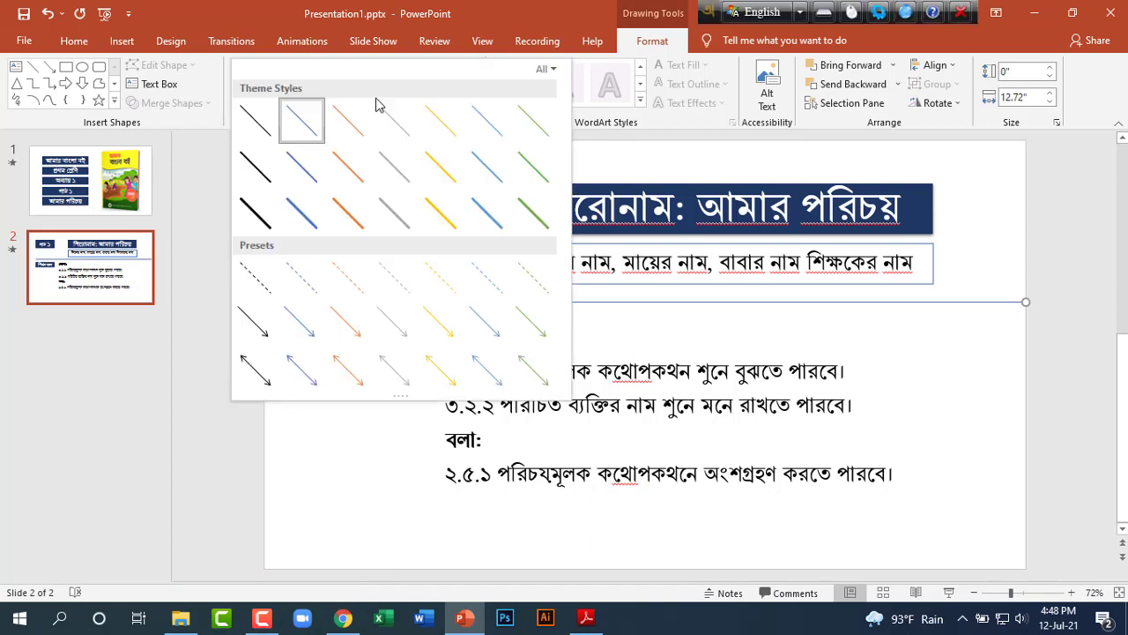
pyautogui.click(344, 208)
pyautogui.click(436, 84)
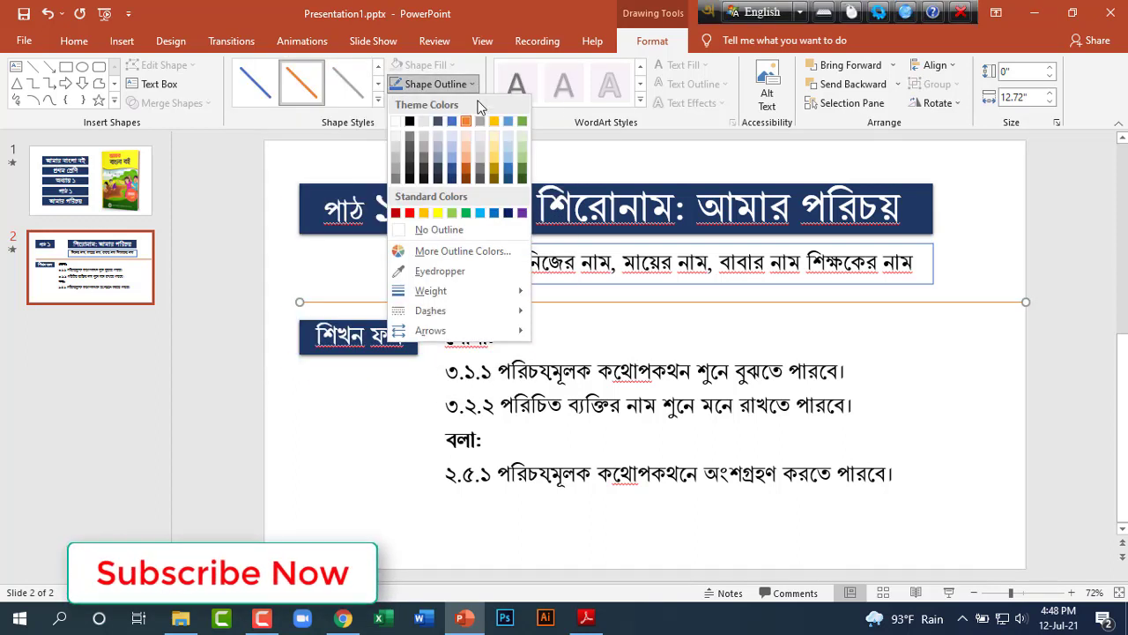
pyautogui.moveTo(432, 291)
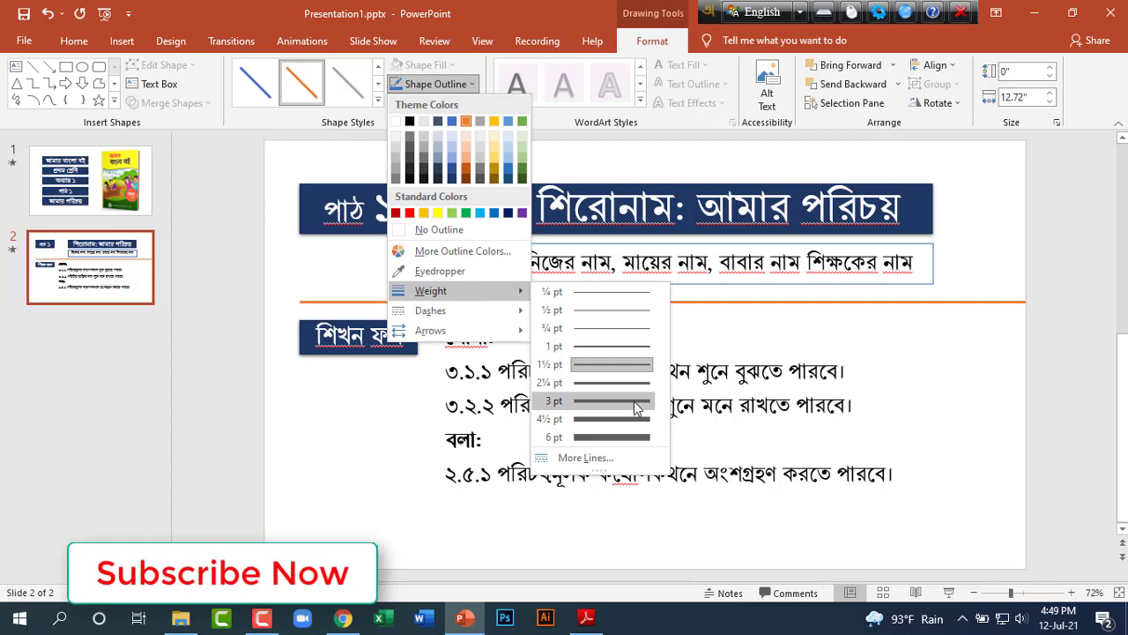
pyautogui.click(634, 401)
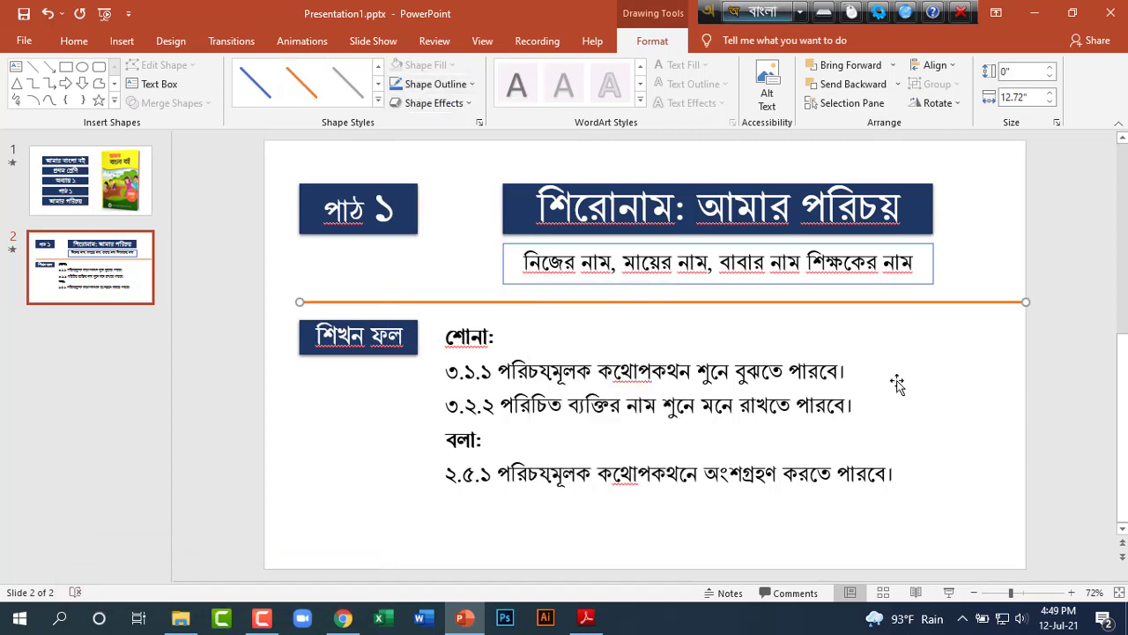
pyautogui.click(967, 418)
pyautogui.click(346, 302)
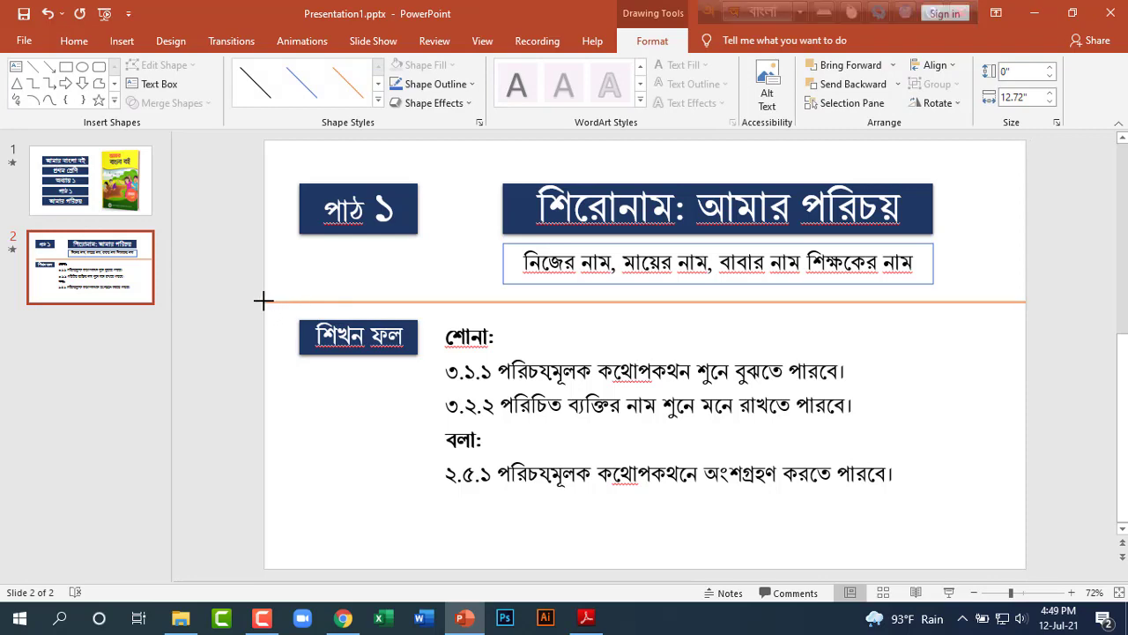
pyautogui.moveTo(271, 301); pyautogui.dragTo(265, 302)
# Apply the Grow & Turn entrance animation to the learning-outcomes text and the শিখন ফল box together.
pyautogui.scroll(-2, 979, 384)
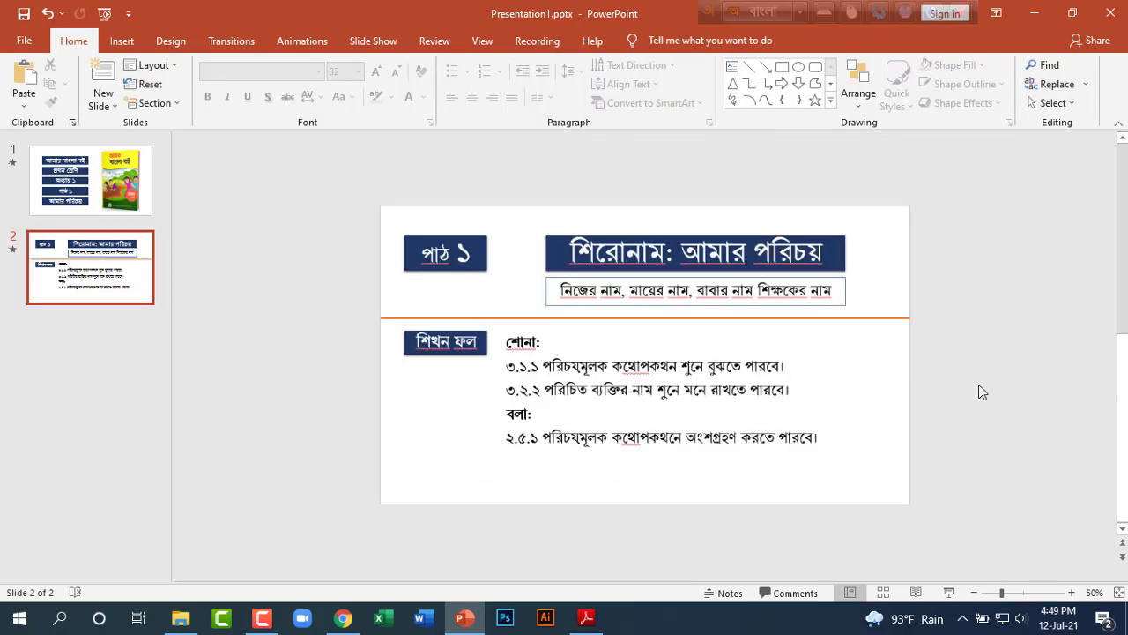
pyautogui.click(302, 41)
pyautogui.click(603, 390)
pyautogui.keyDown('shift'); pyautogui.click(445, 342); pyautogui.keyUp('shift')
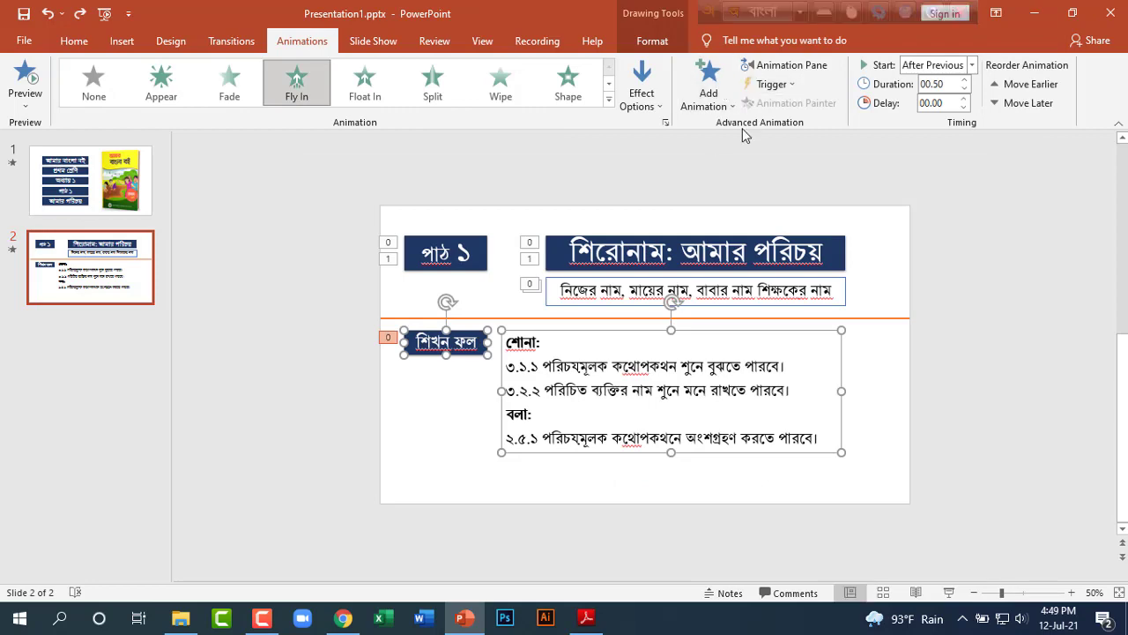
pyautogui.click(709, 88)
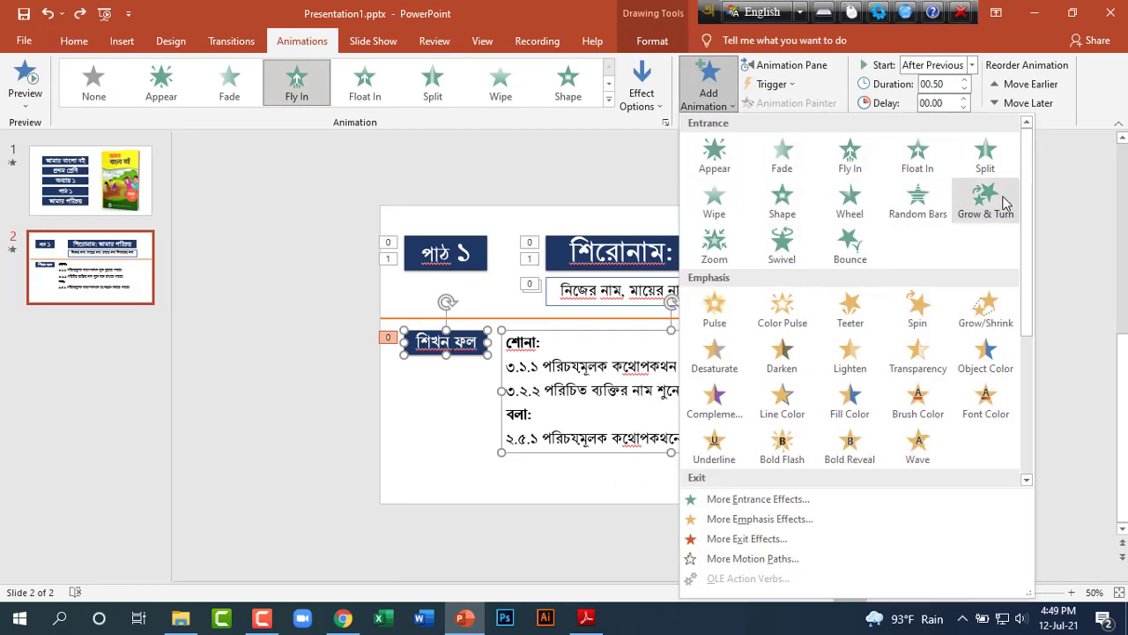
pyautogui.click(996, 199)
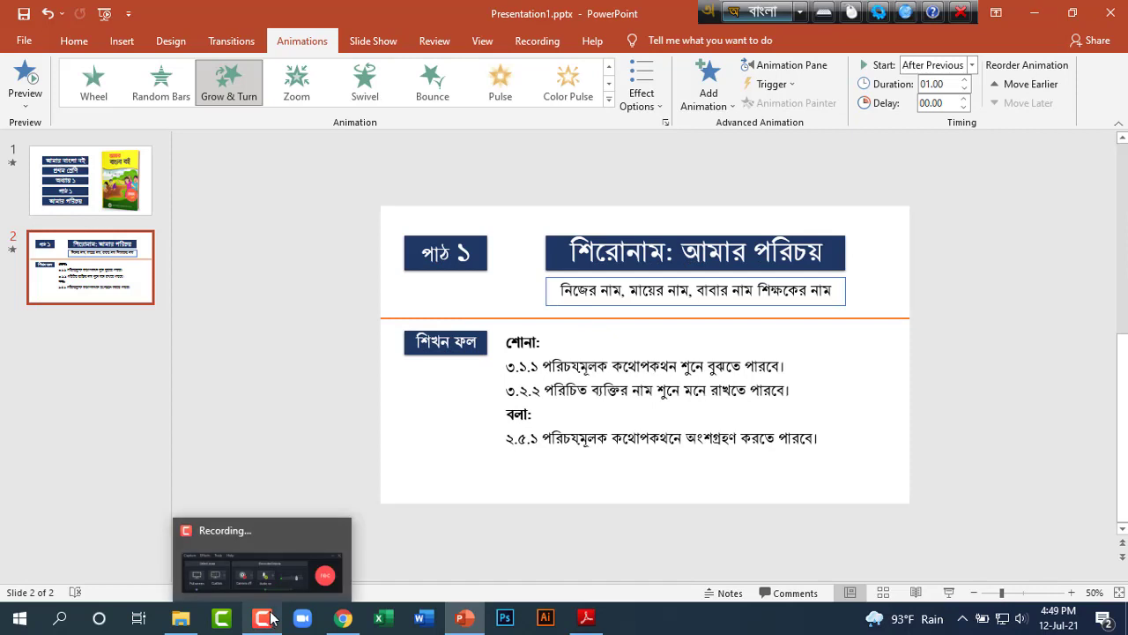